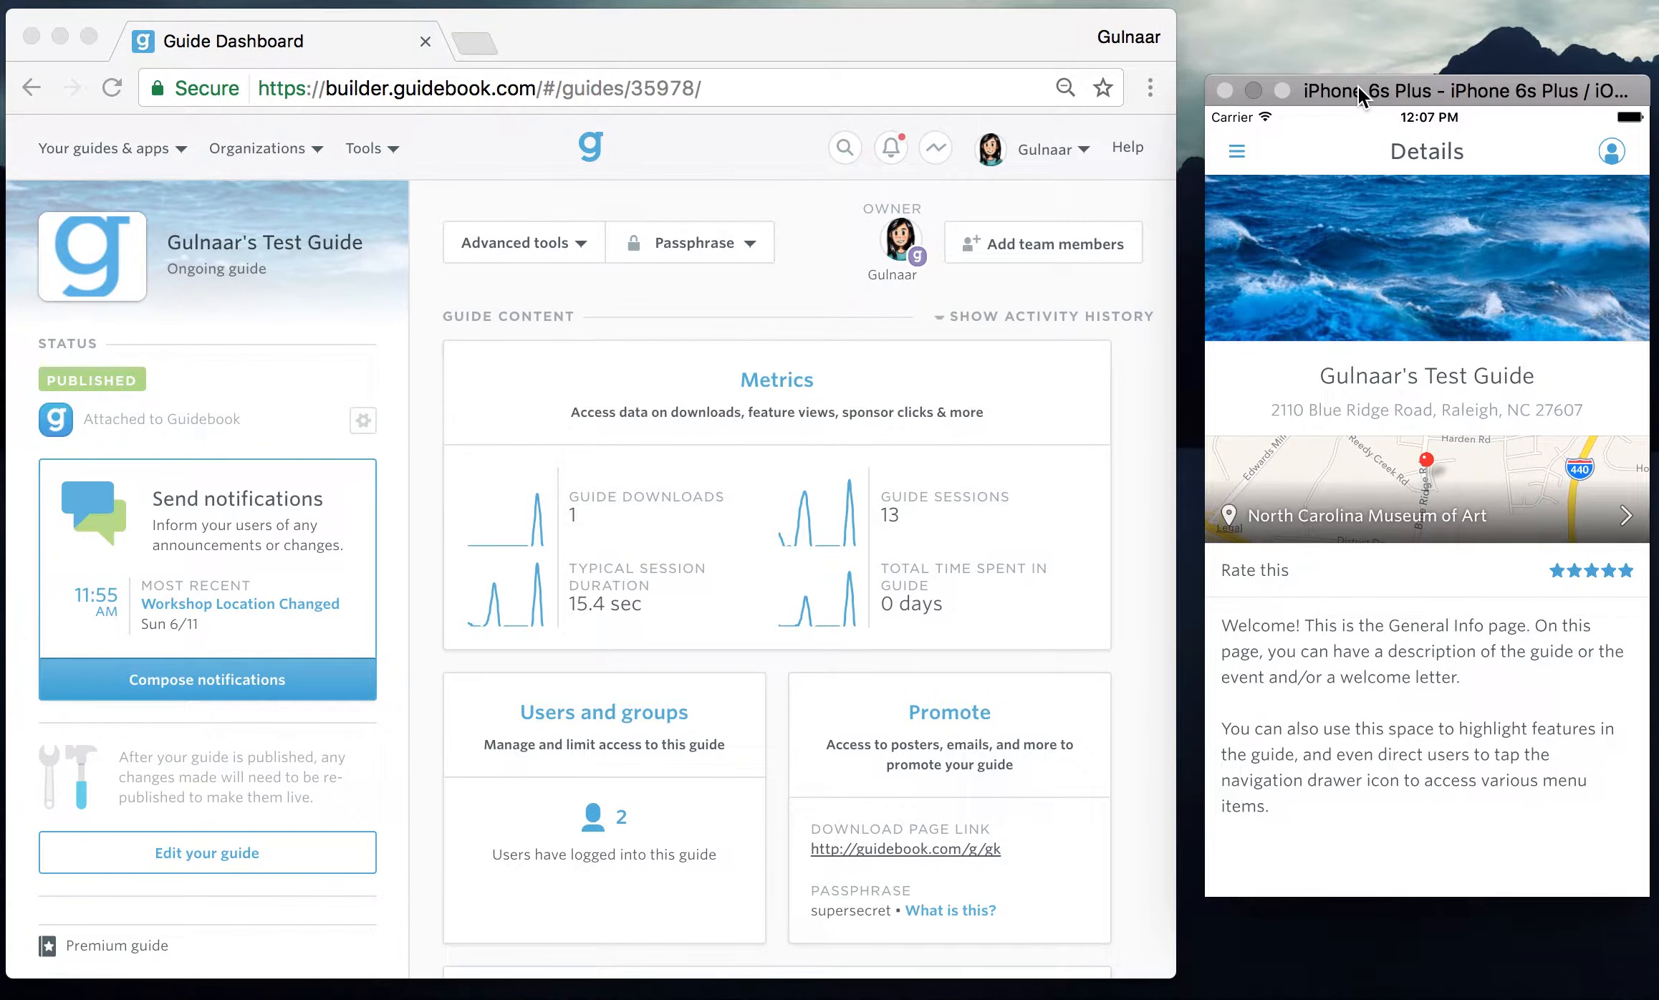
- Review the sessions in the guide's Schedule feature, then return to the guide dashboard
{"action": "left_click", "coordinate": [1029, 46]}
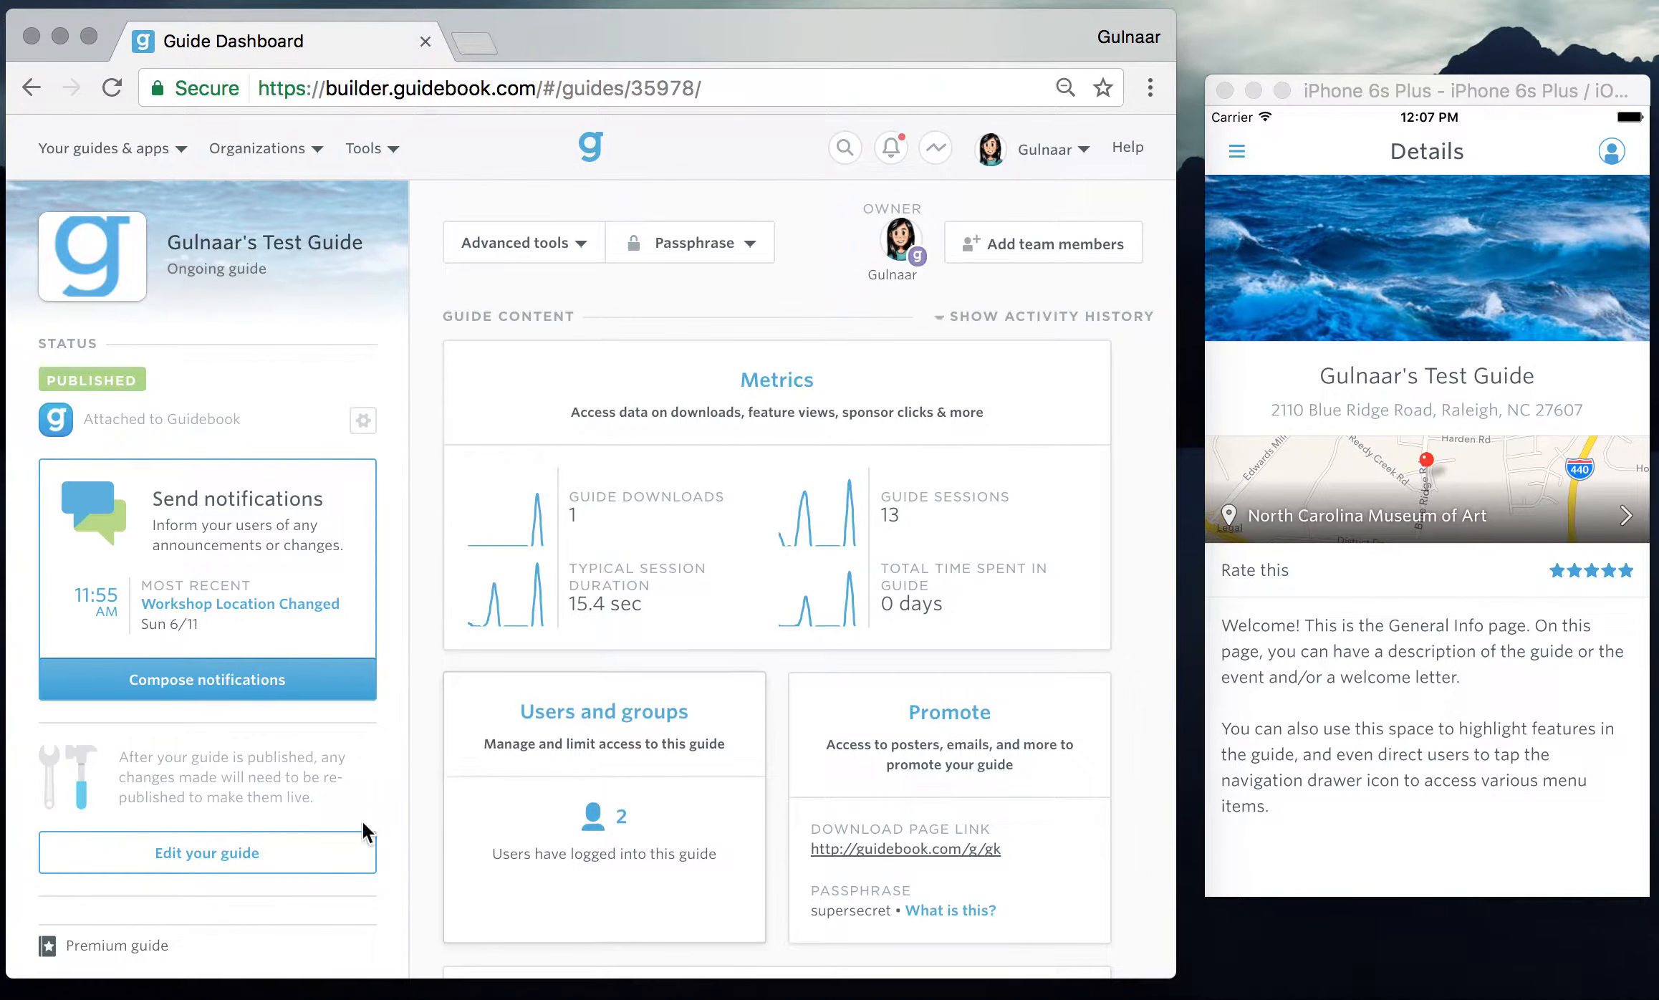
{"action": "left_click", "coordinate": [341, 850]}
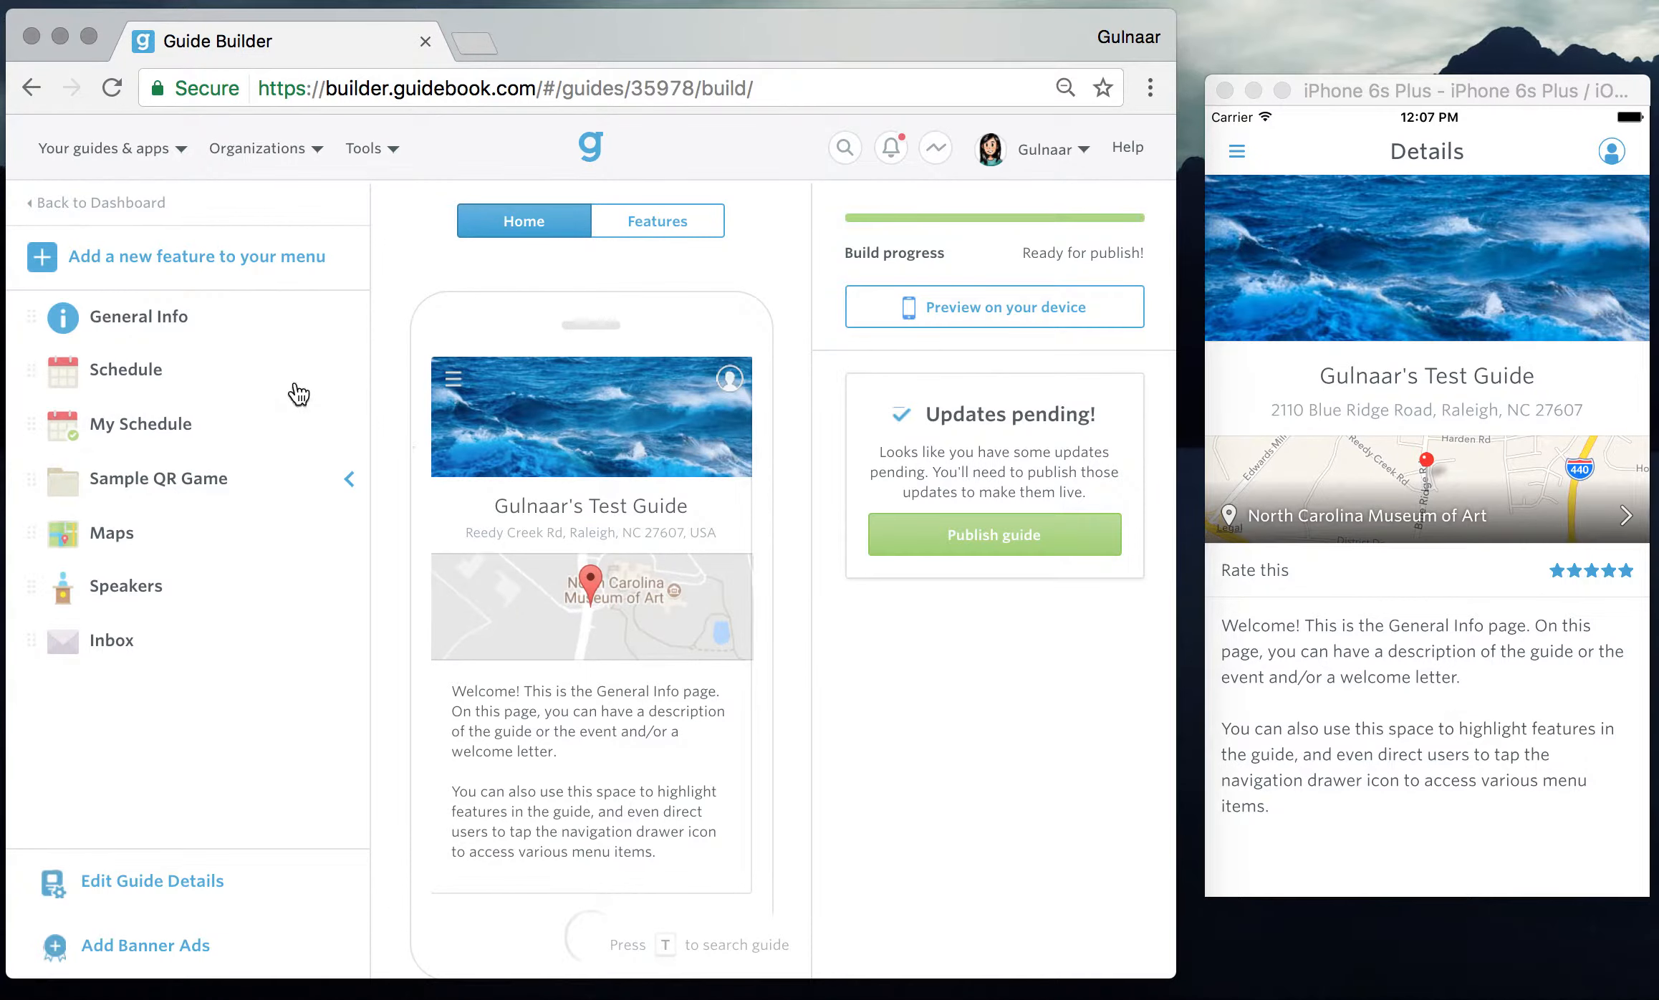
{"action": "left_click", "coordinate": [281, 378]}
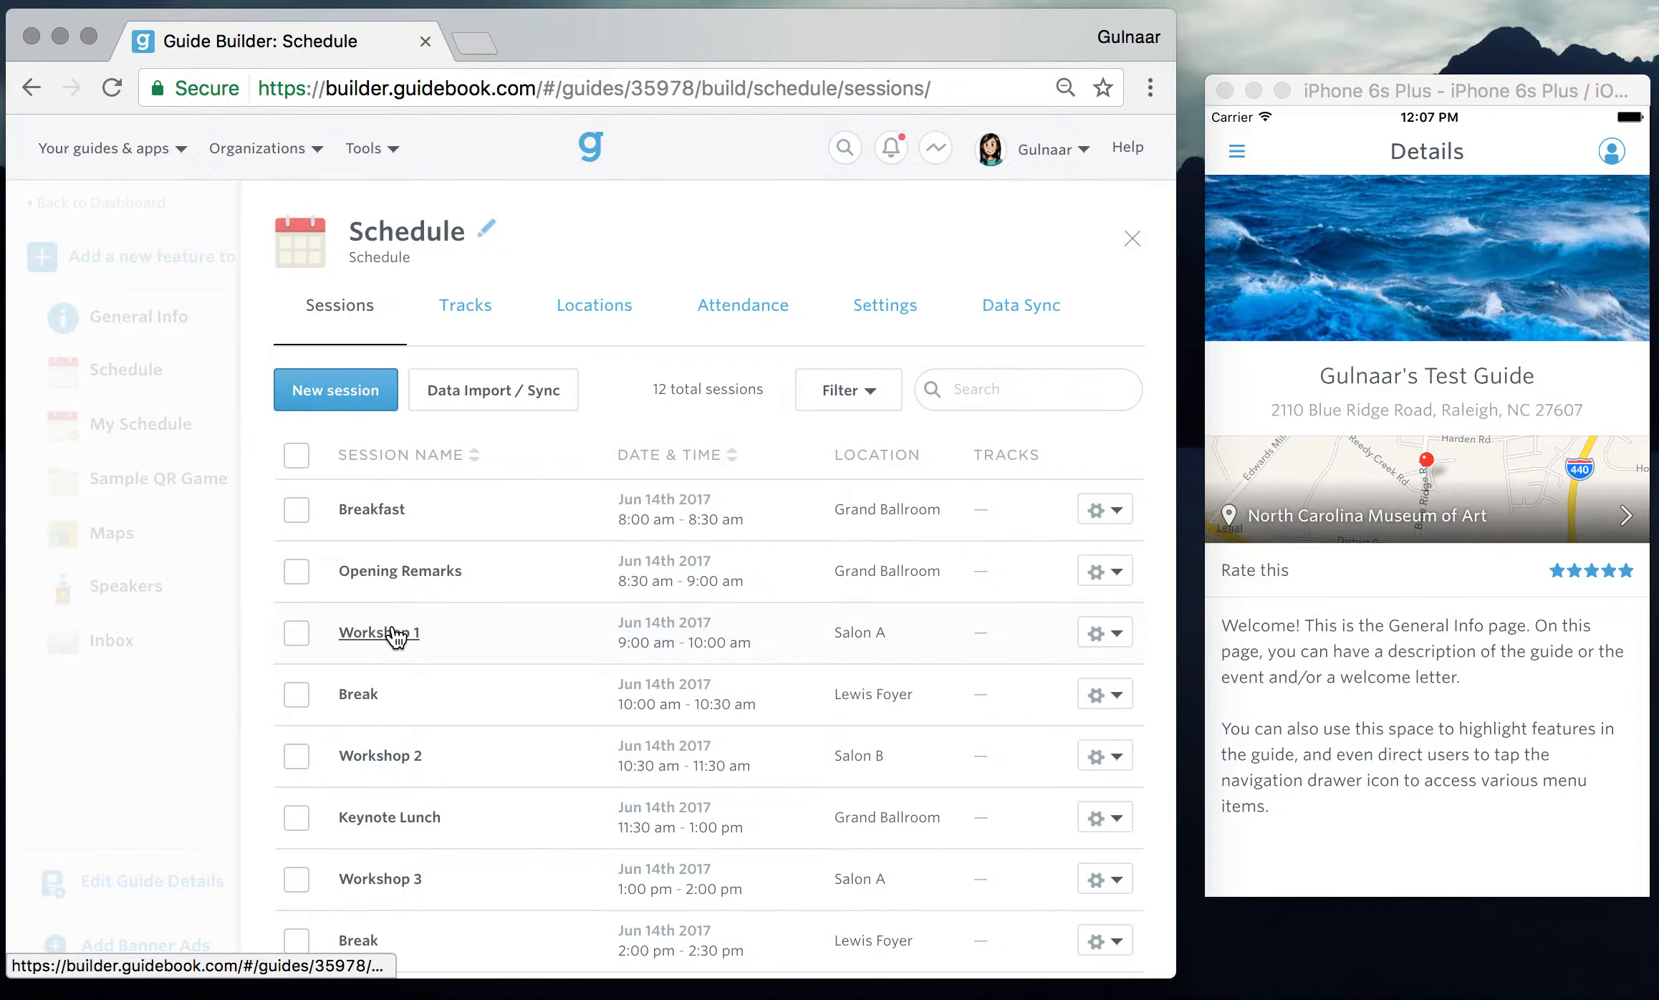
{"action": "scroll", "coordinate": [394, 635], "scroll_direction": "down", "scroll_amount": 5}
{"action": "scroll", "coordinate": [394, 634], "scroll_direction": "up", "scroll_amount": 5}
{"action": "left_click", "coordinate": [240, 691]}
{"action": "left_click", "coordinate": [197, 211]}
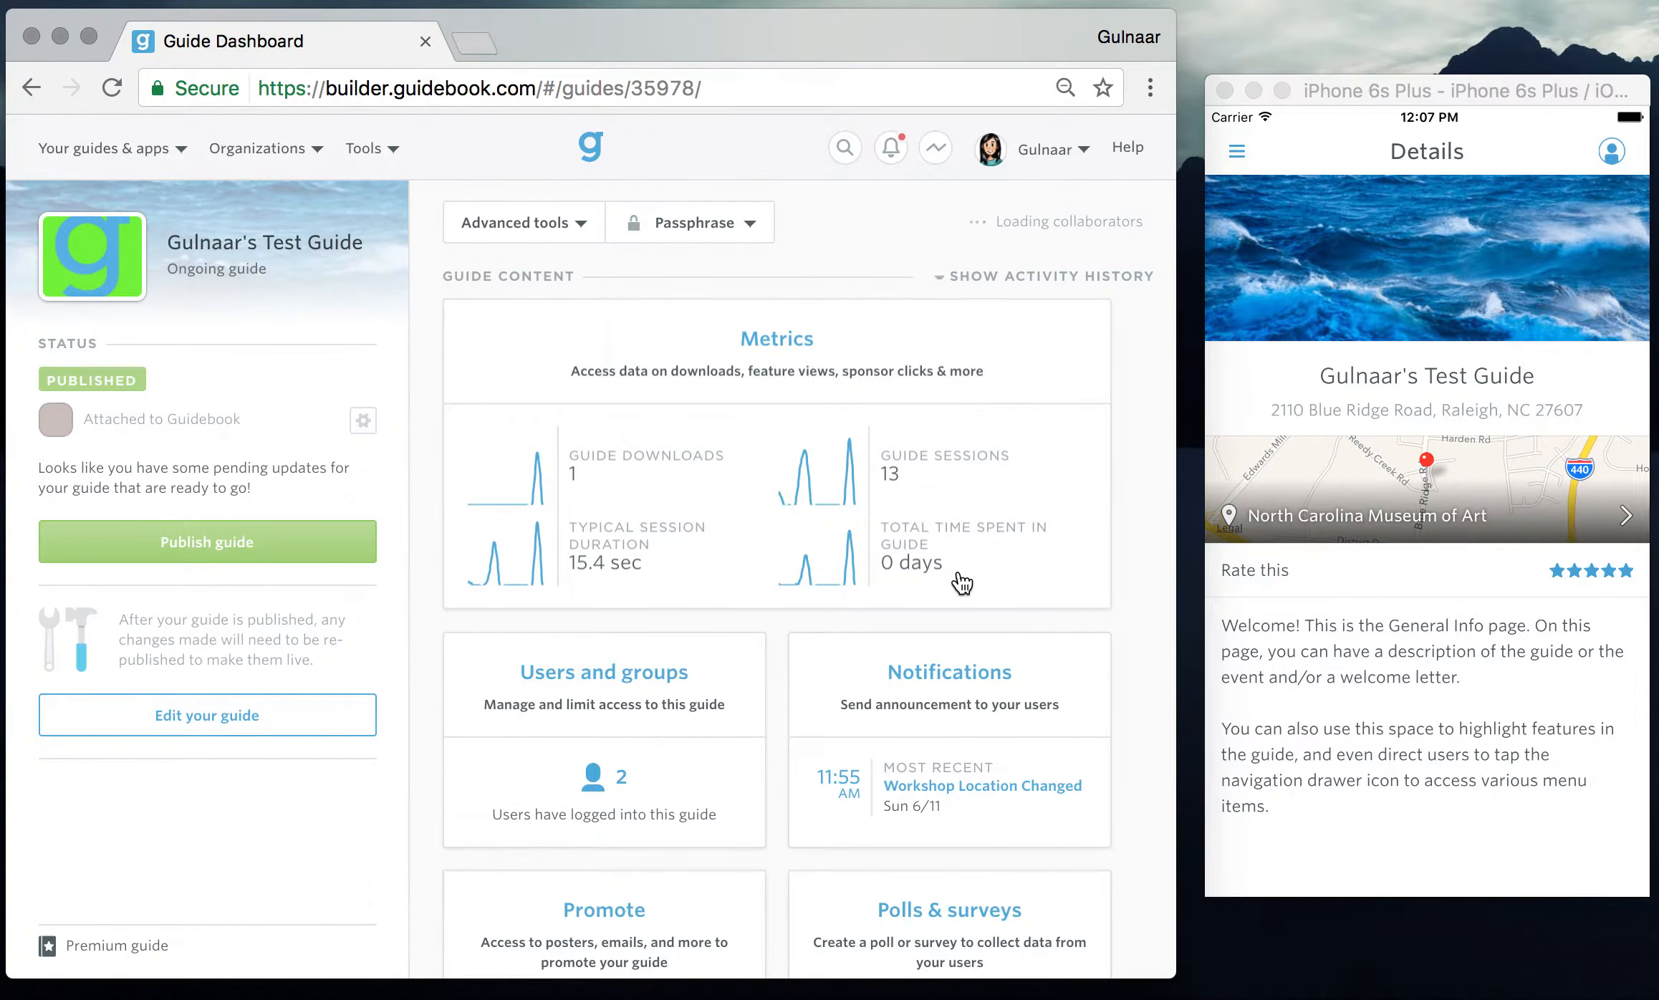
- Start a new live poll in the guide's polls and surveys and name it "Sample Poll"
{"action": "scroll", "coordinate": [919, 874], "scroll_direction": "down", "scroll_amount": 3}
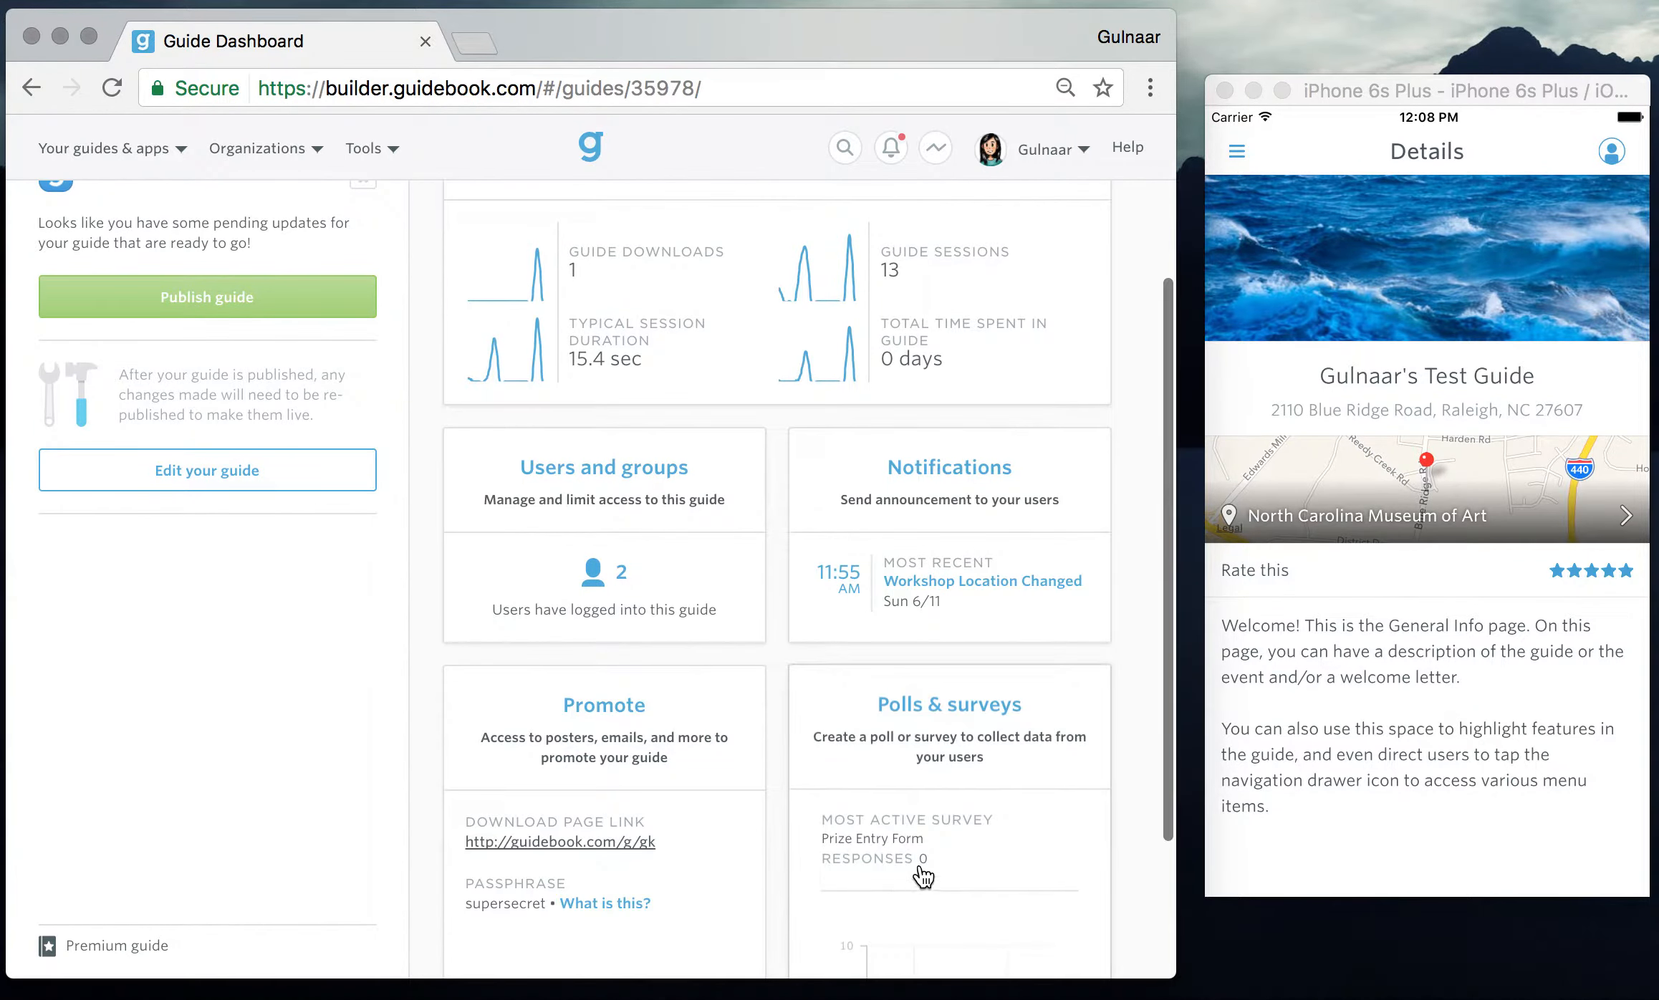
{"action": "left_click", "coordinate": [968, 742]}
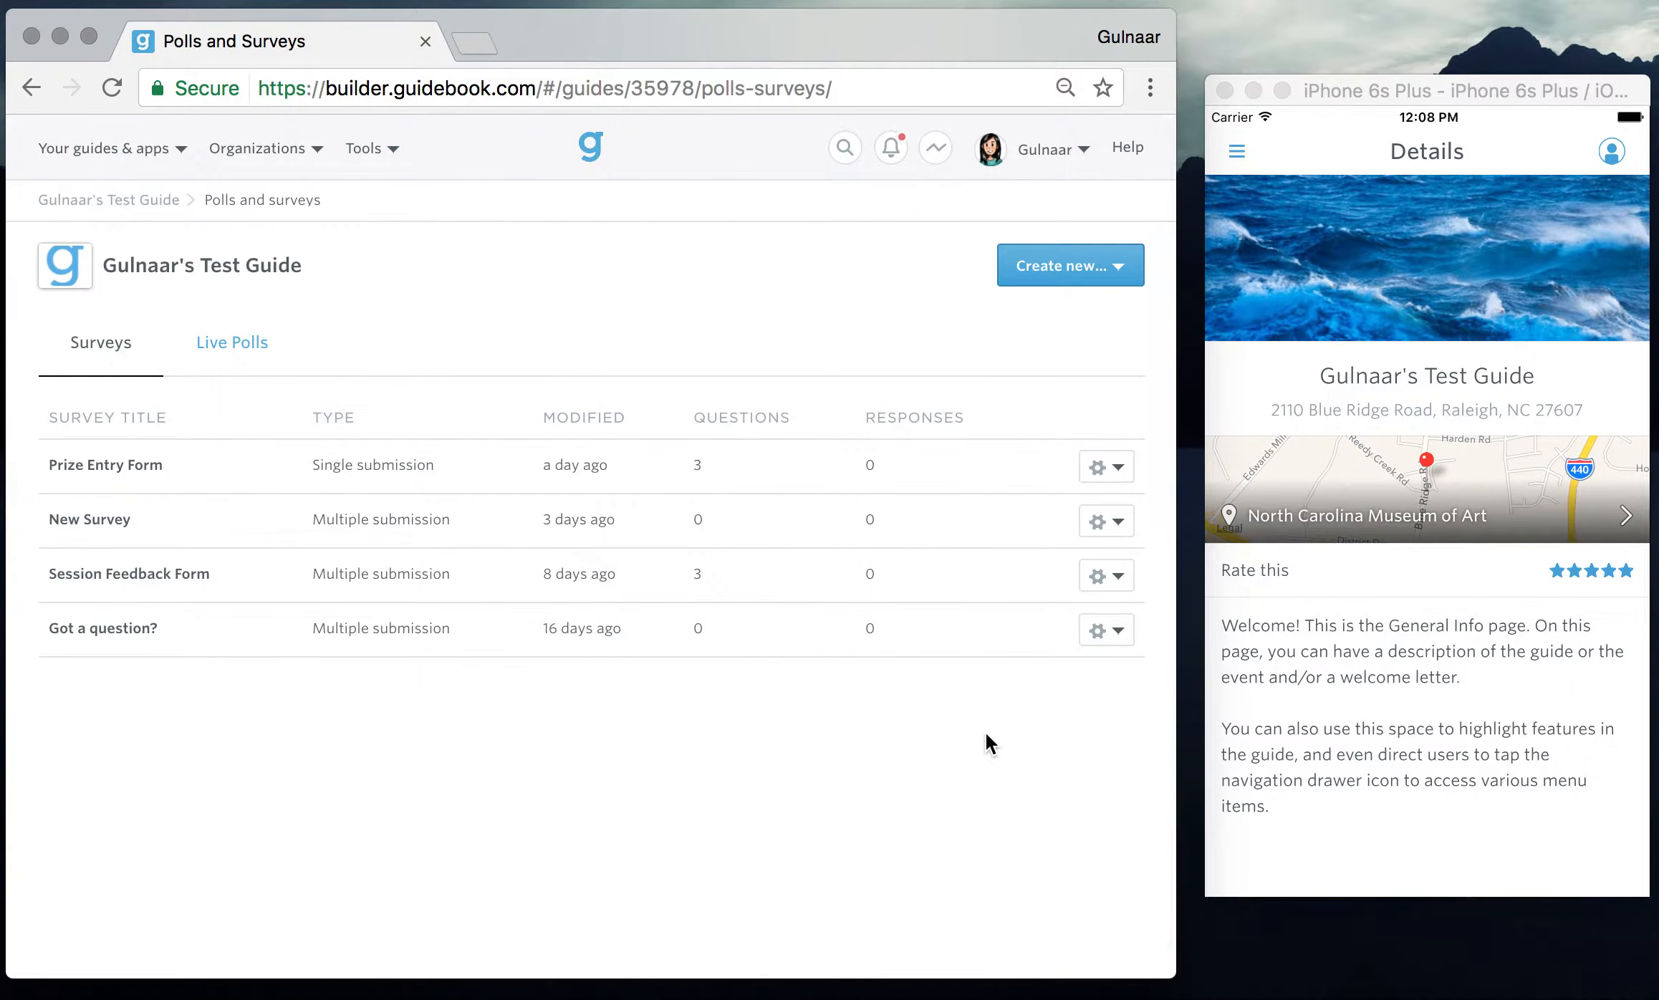
{"action": "left_click", "coordinate": [1100, 270]}
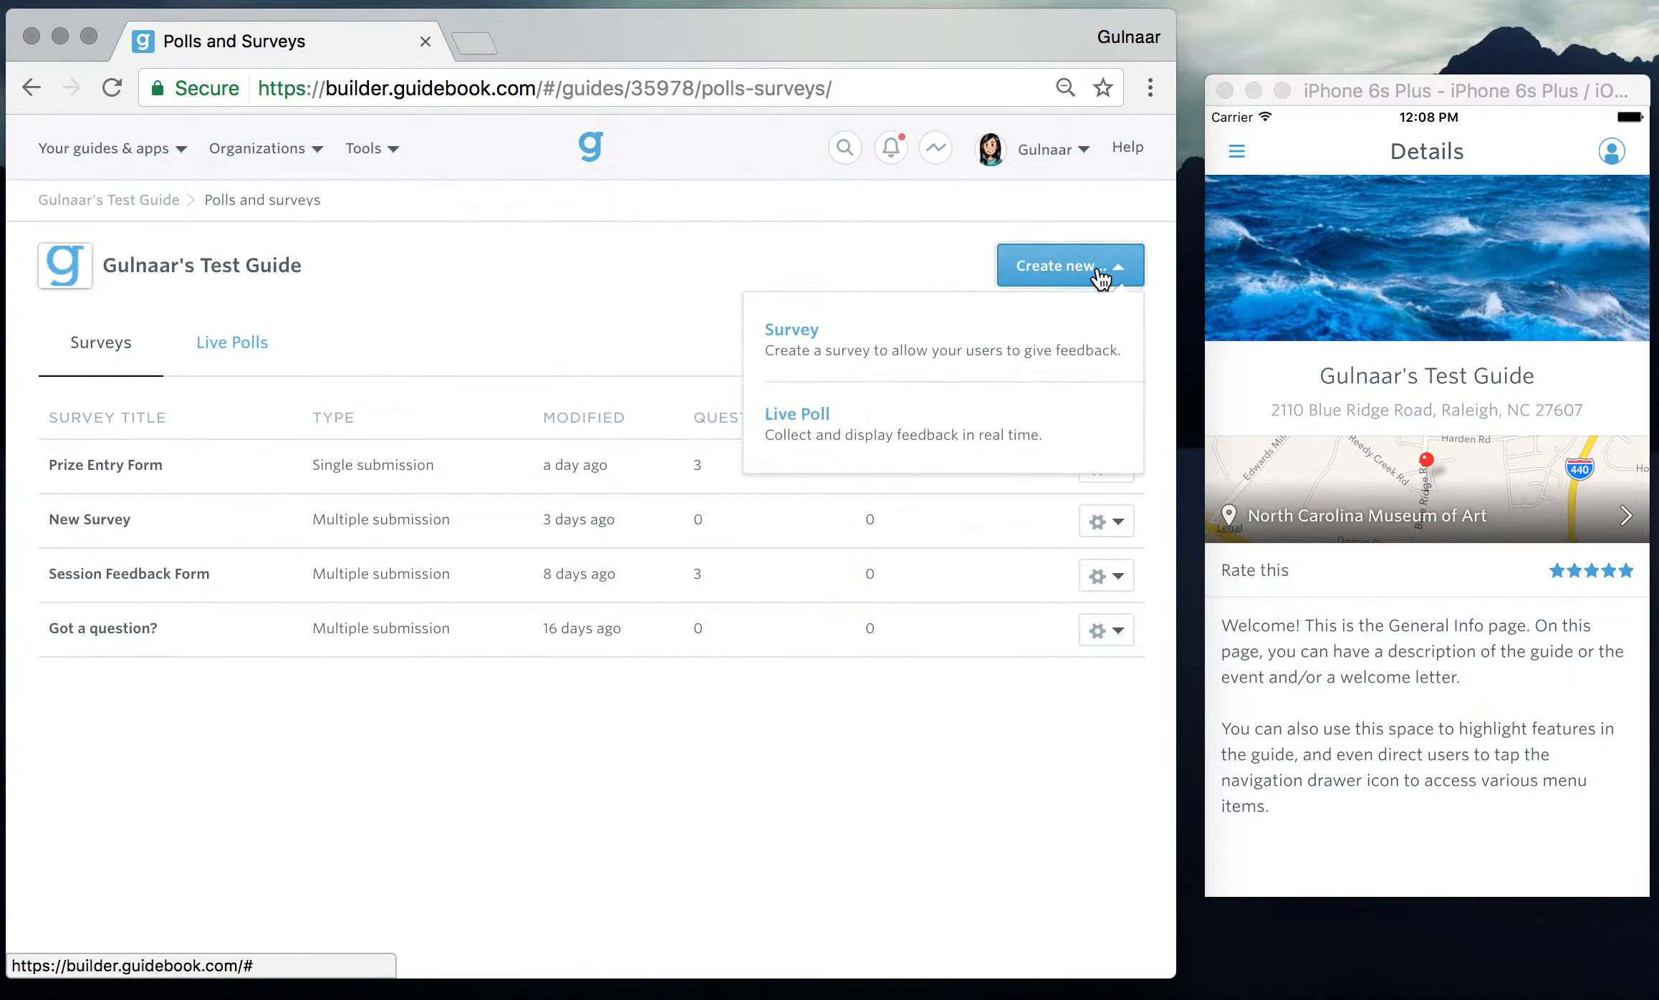
{"action": "left_click", "coordinate": [963, 412]}
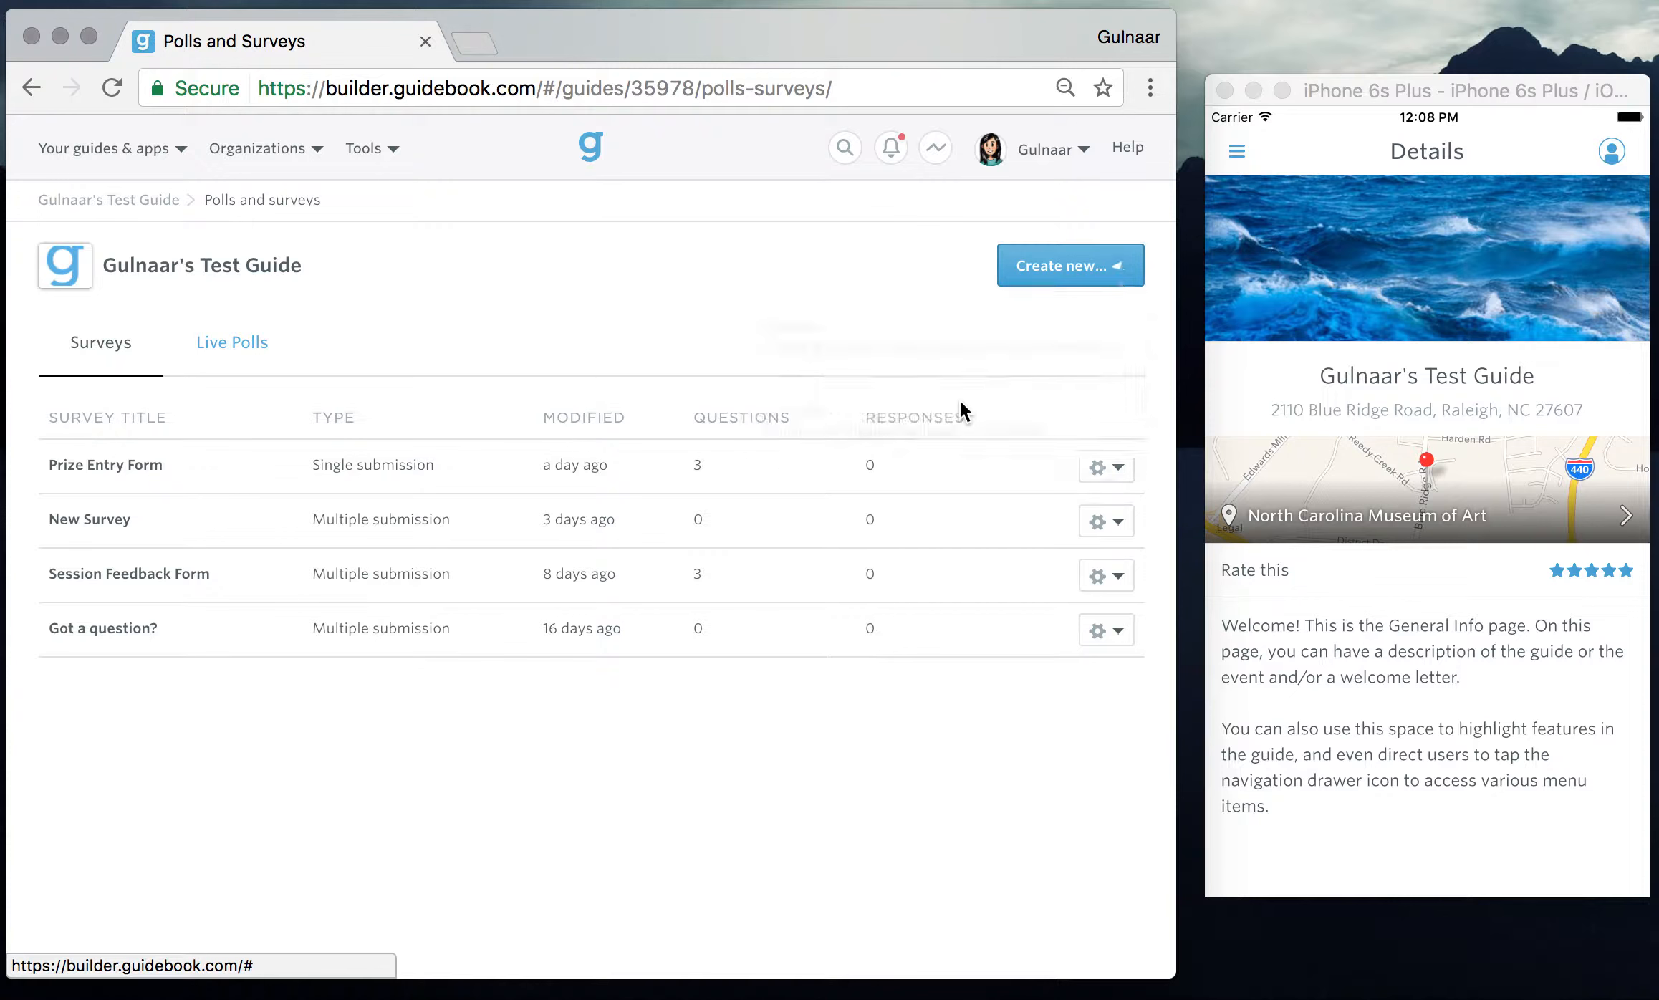
{"action": "type", "text": "Sample Poll"}
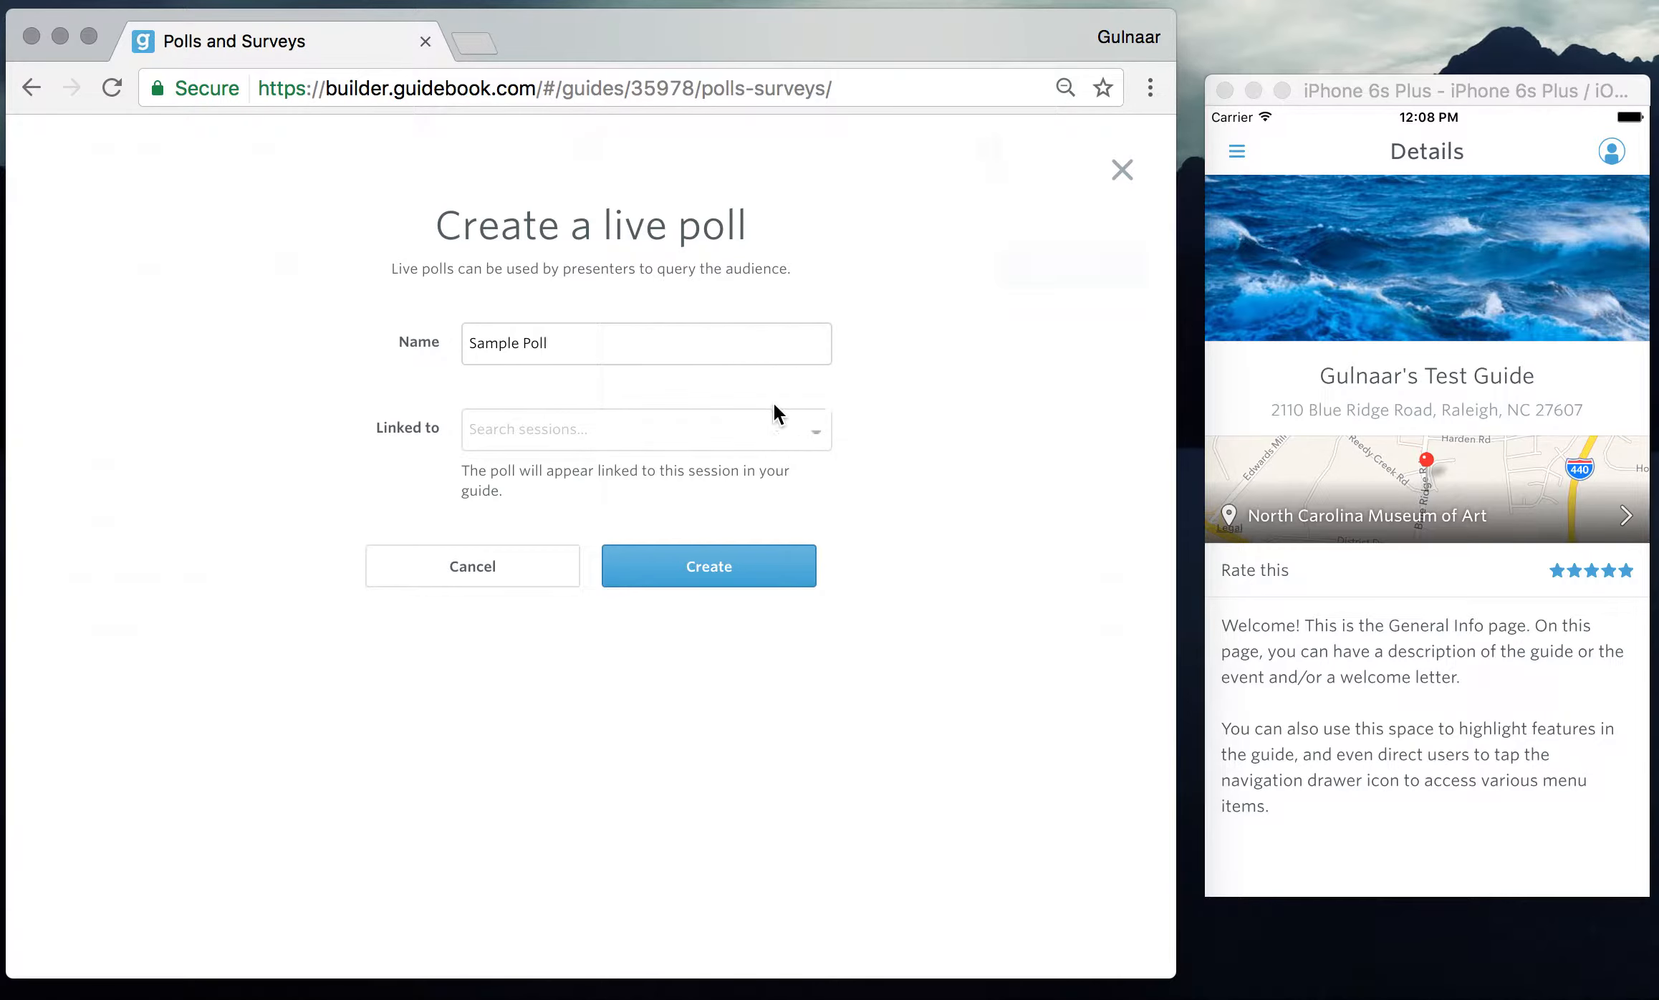
- Link the poll to the Workshop 1 session and create it
{"action": "left_click", "coordinate": [597, 430]}
{"action": "type", "text": "workshop"}
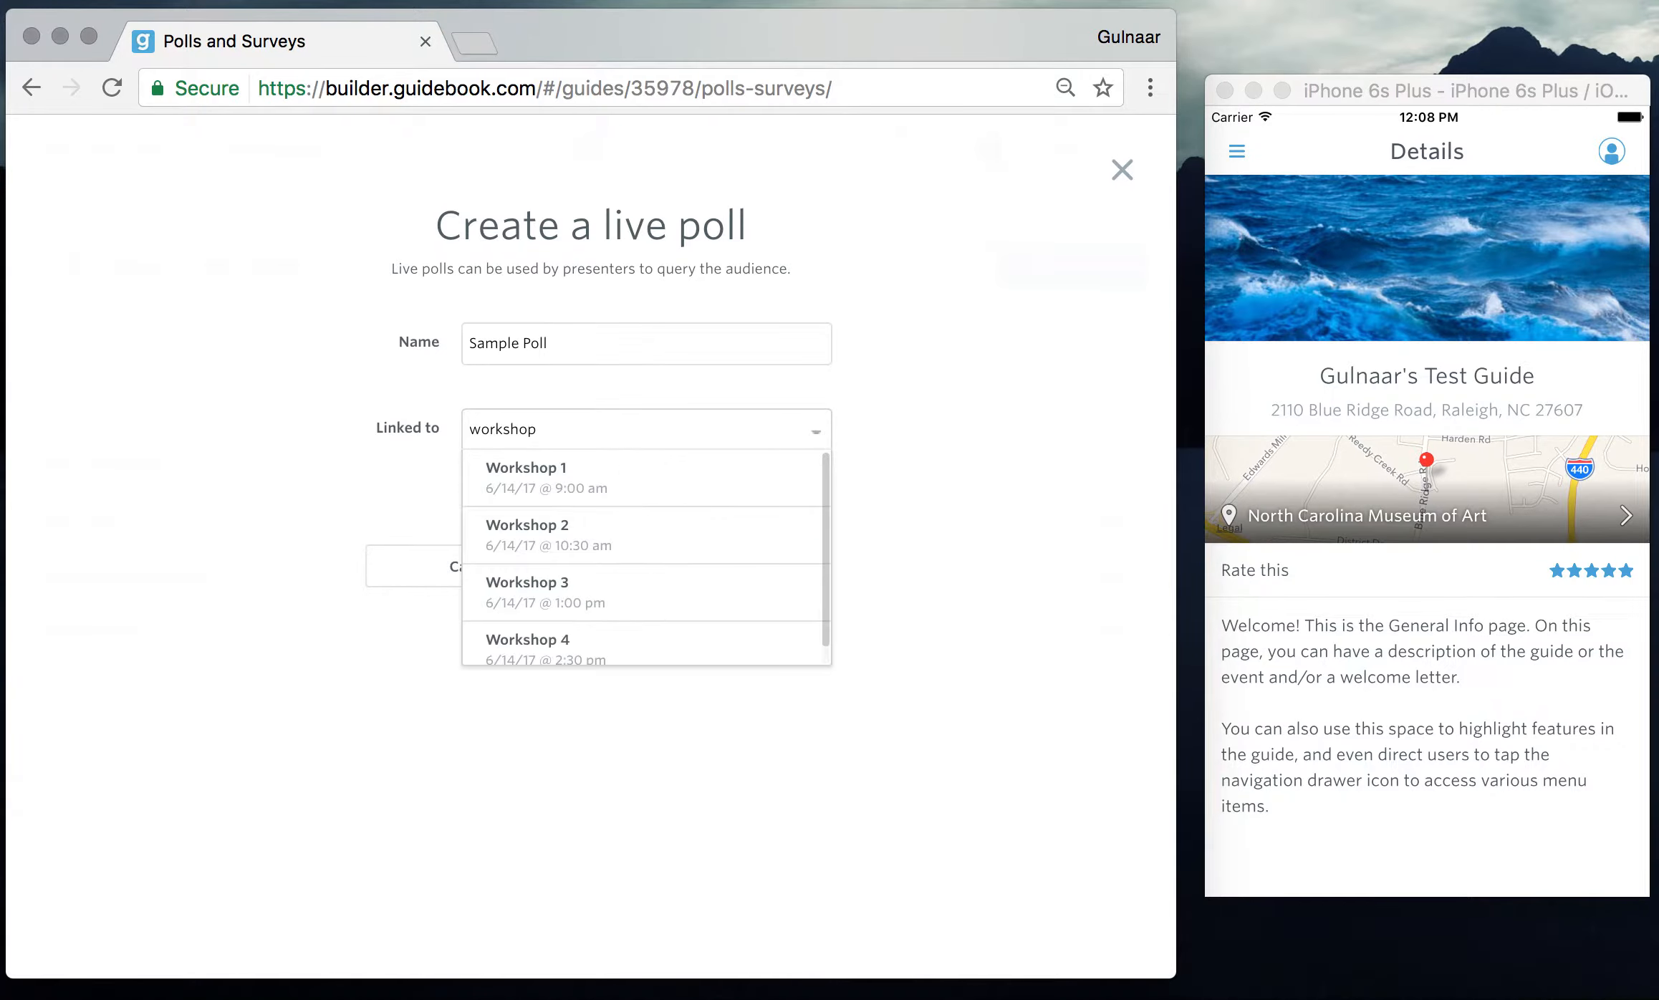
{"action": "scroll", "coordinate": [605, 512], "scroll_direction": "down", "scroll_amount": 1}
{"action": "scroll", "coordinate": [605, 512], "scroll_direction": "up", "scroll_amount": 1}
{"action": "left_click", "coordinate": [578, 489]}
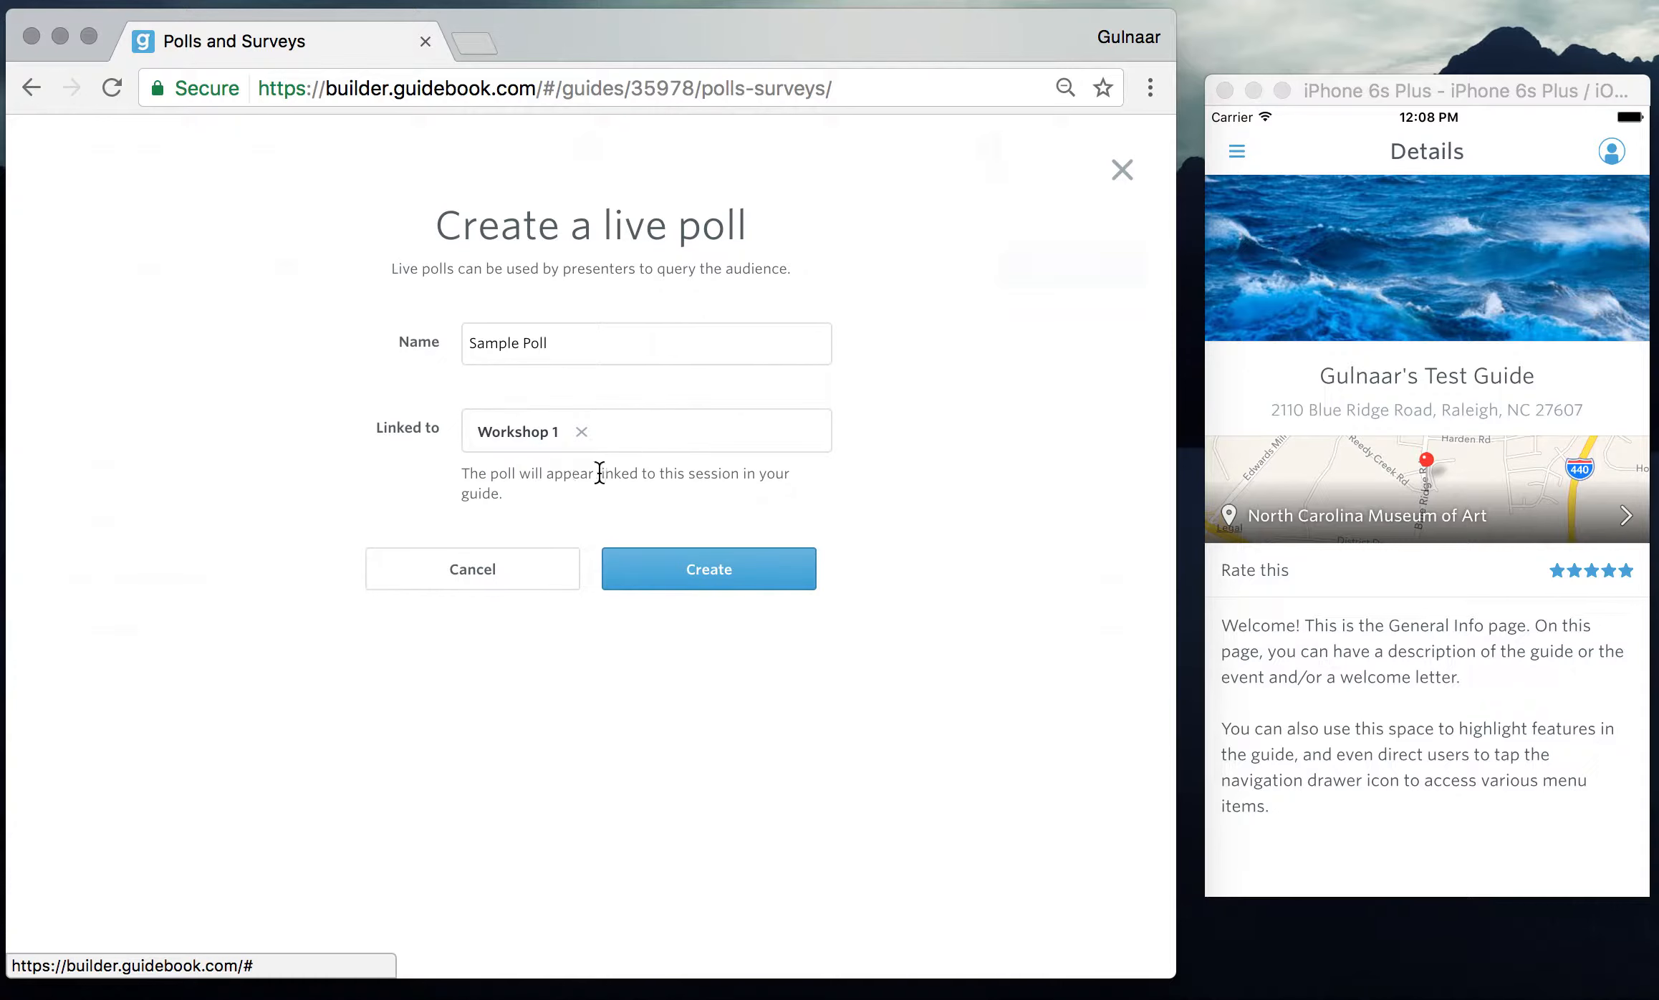
{"action": "left_click", "coordinate": [711, 569]}
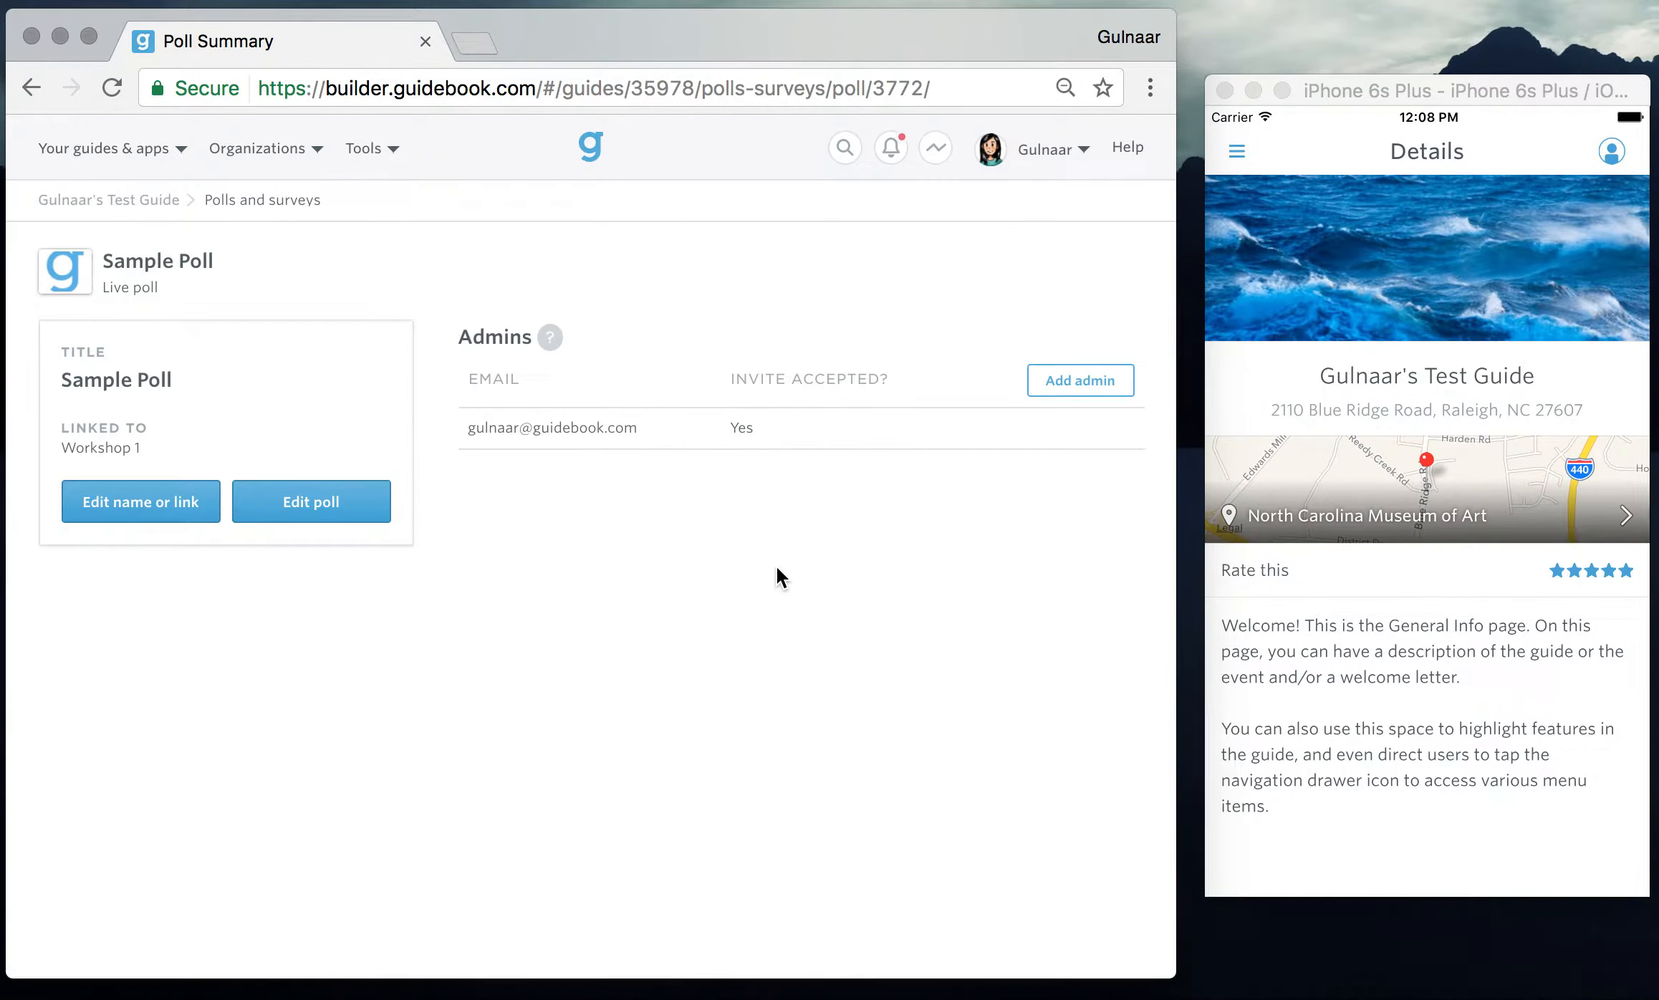
- Look at the form for inviting another poll admin and leave it without sending an invite
{"action": "left_click", "coordinate": [1064, 384]}
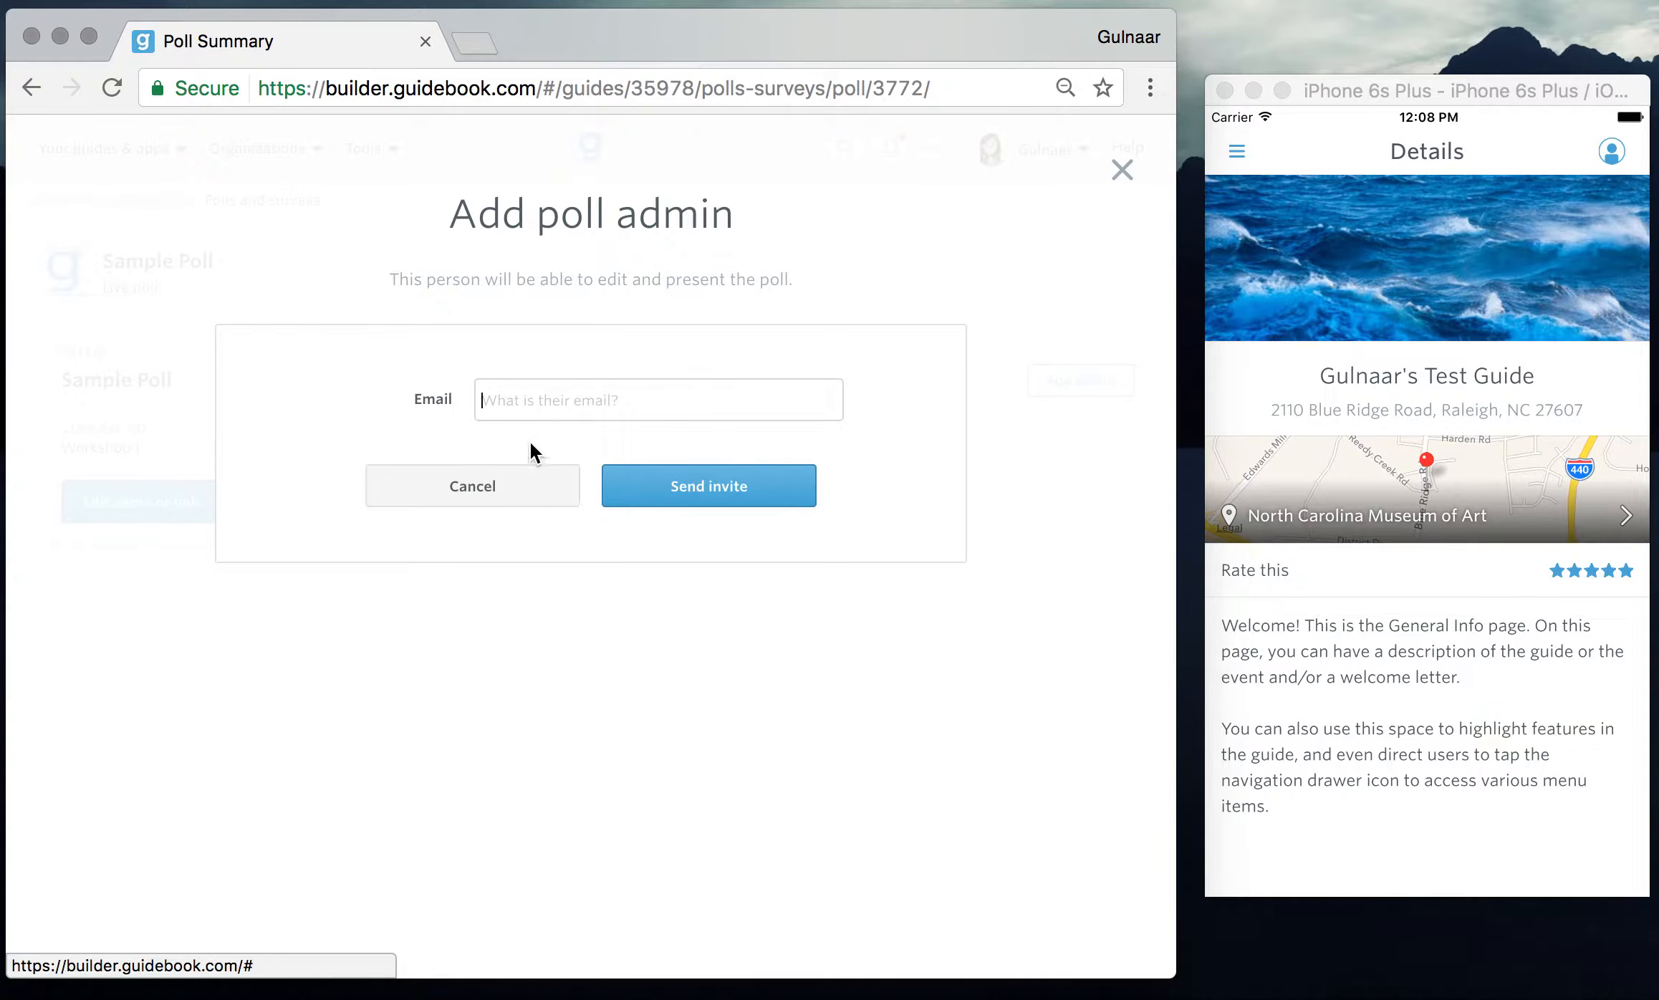
{"action": "left_click", "coordinate": [463, 483]}
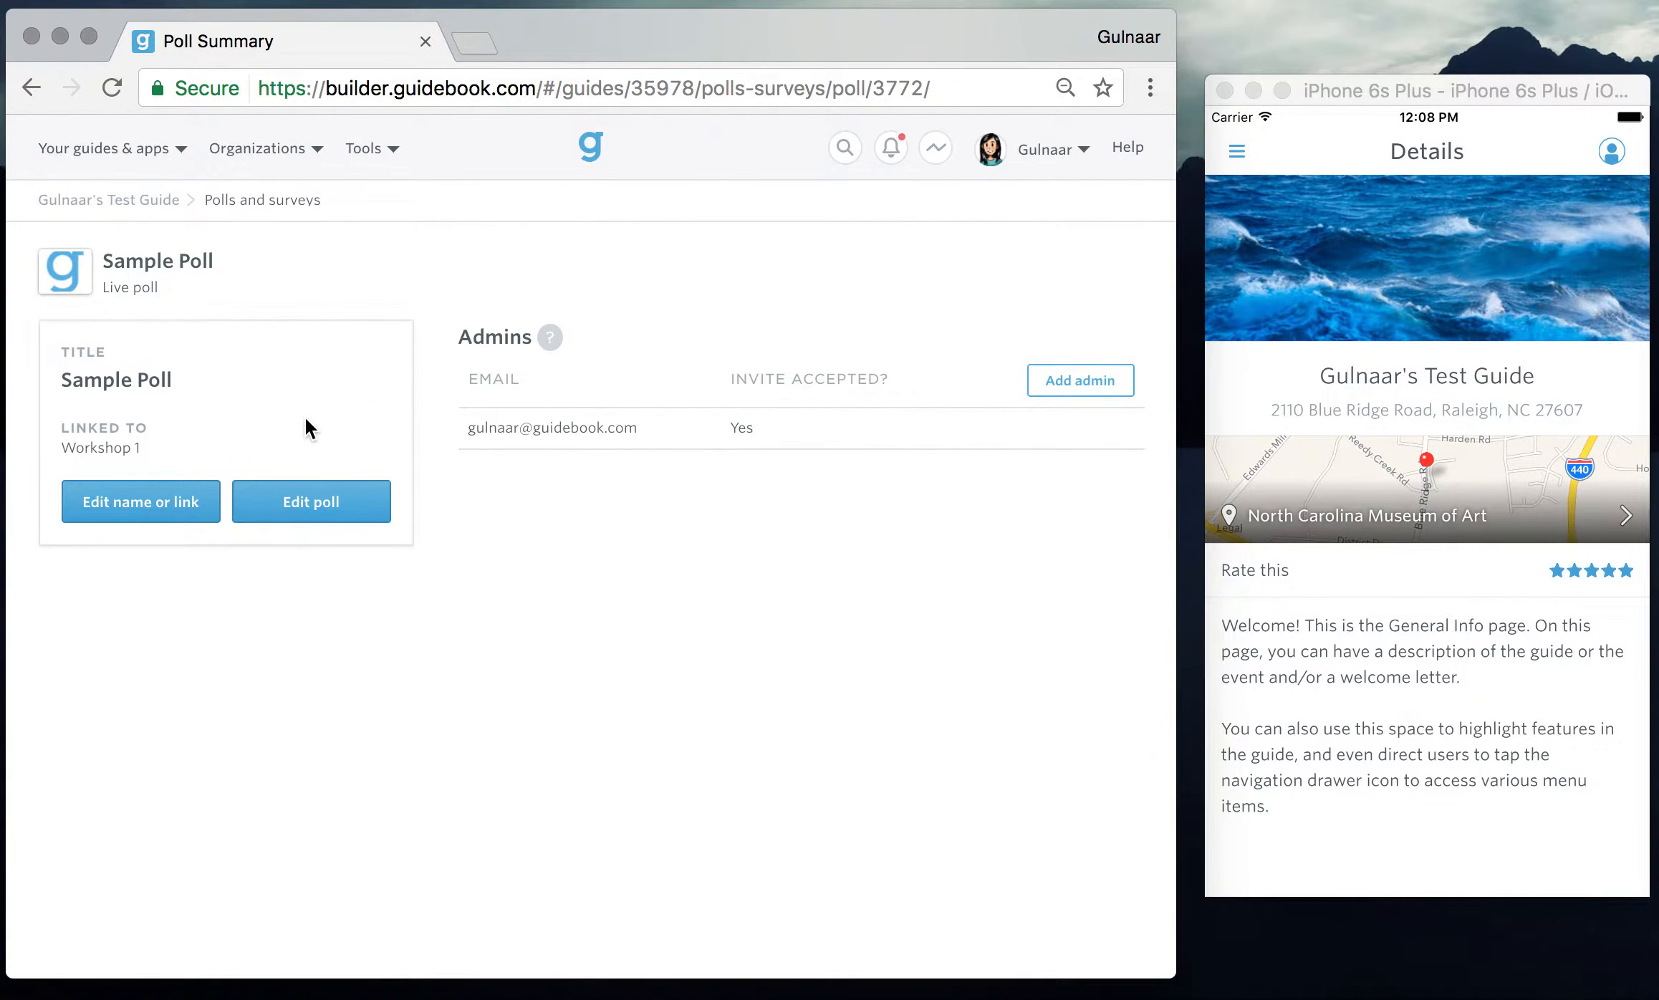
- Open Sample Poll for editing and start a new question "Which do you prefer?" with a third choice field
{"action": "left_click", "coordinate": [362, 501]}
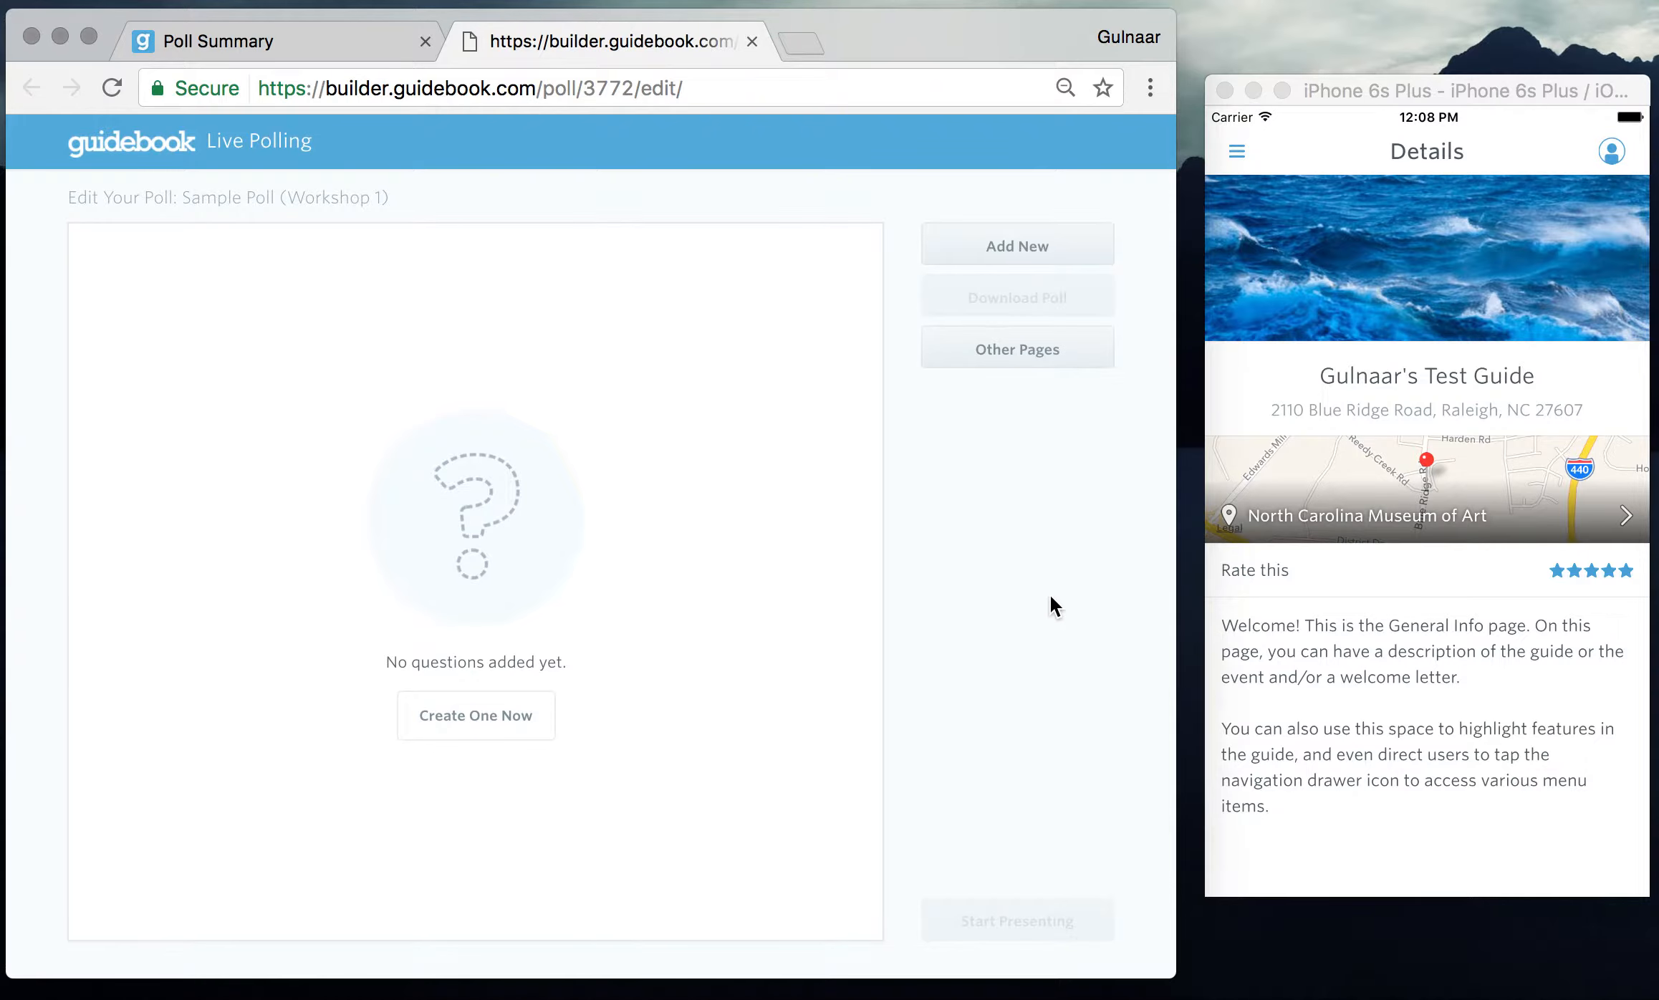
{"action": "left_click", "coordinate": [1050, 237]}
{"action": "type", "text": "W"}
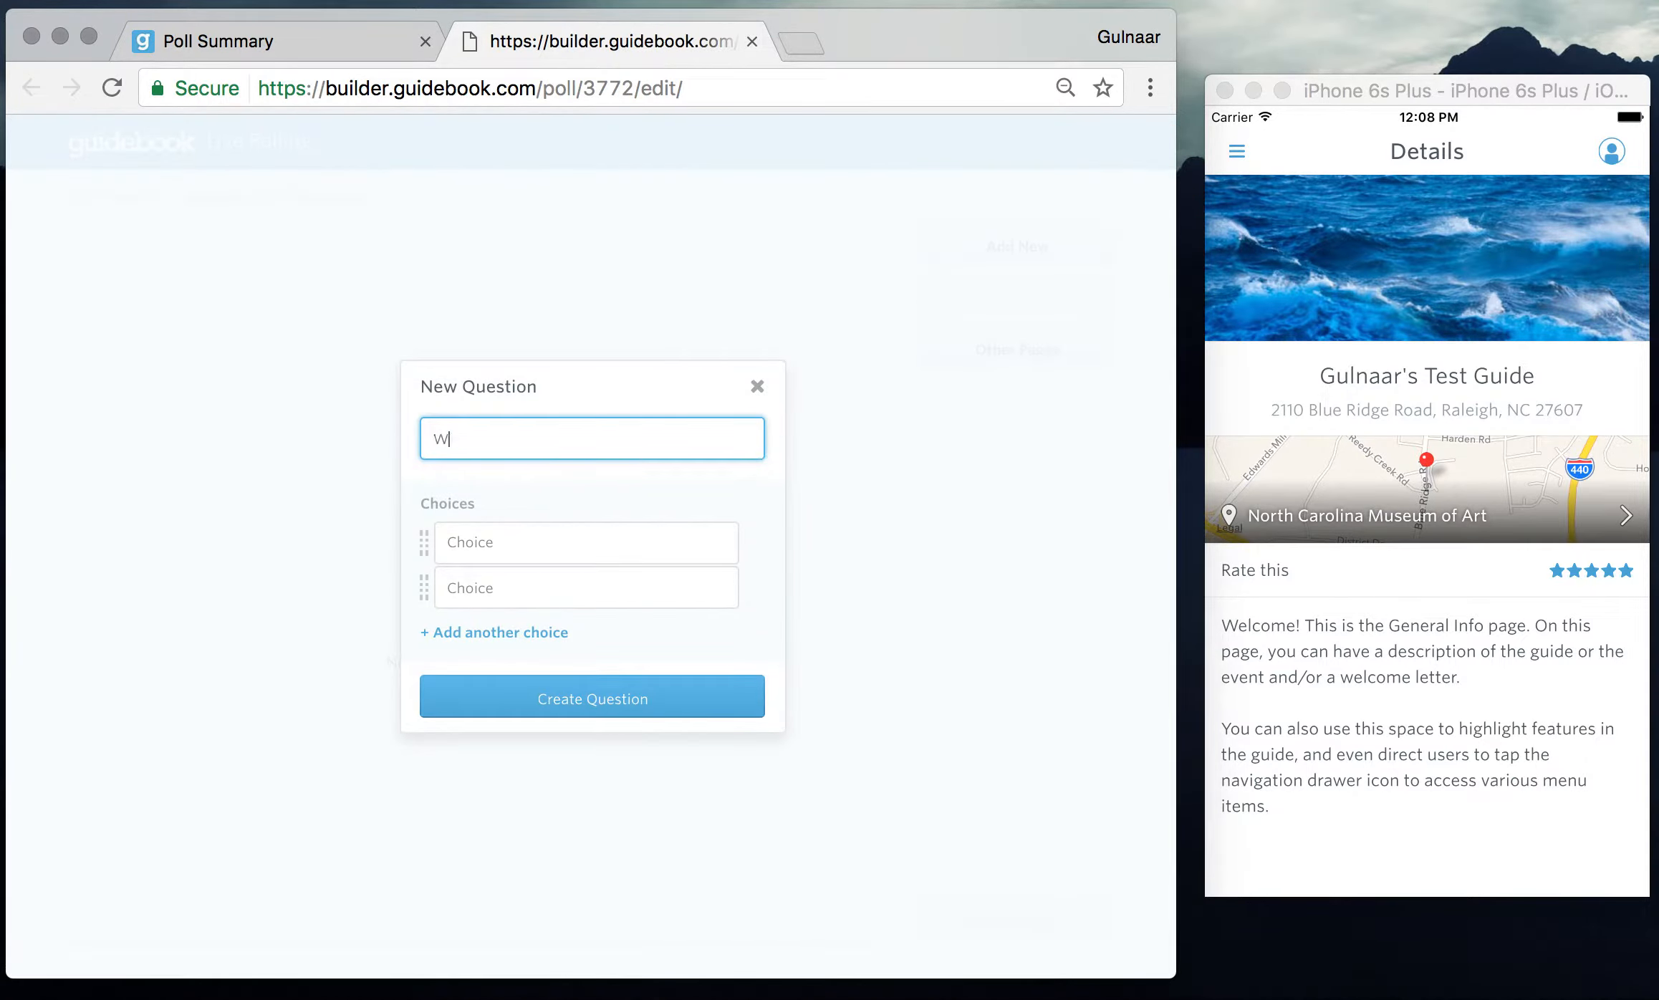
{"action": "type", "text": "hich do you prefer?"}
{"action": "left_click", "coordinate": [530, 632]}
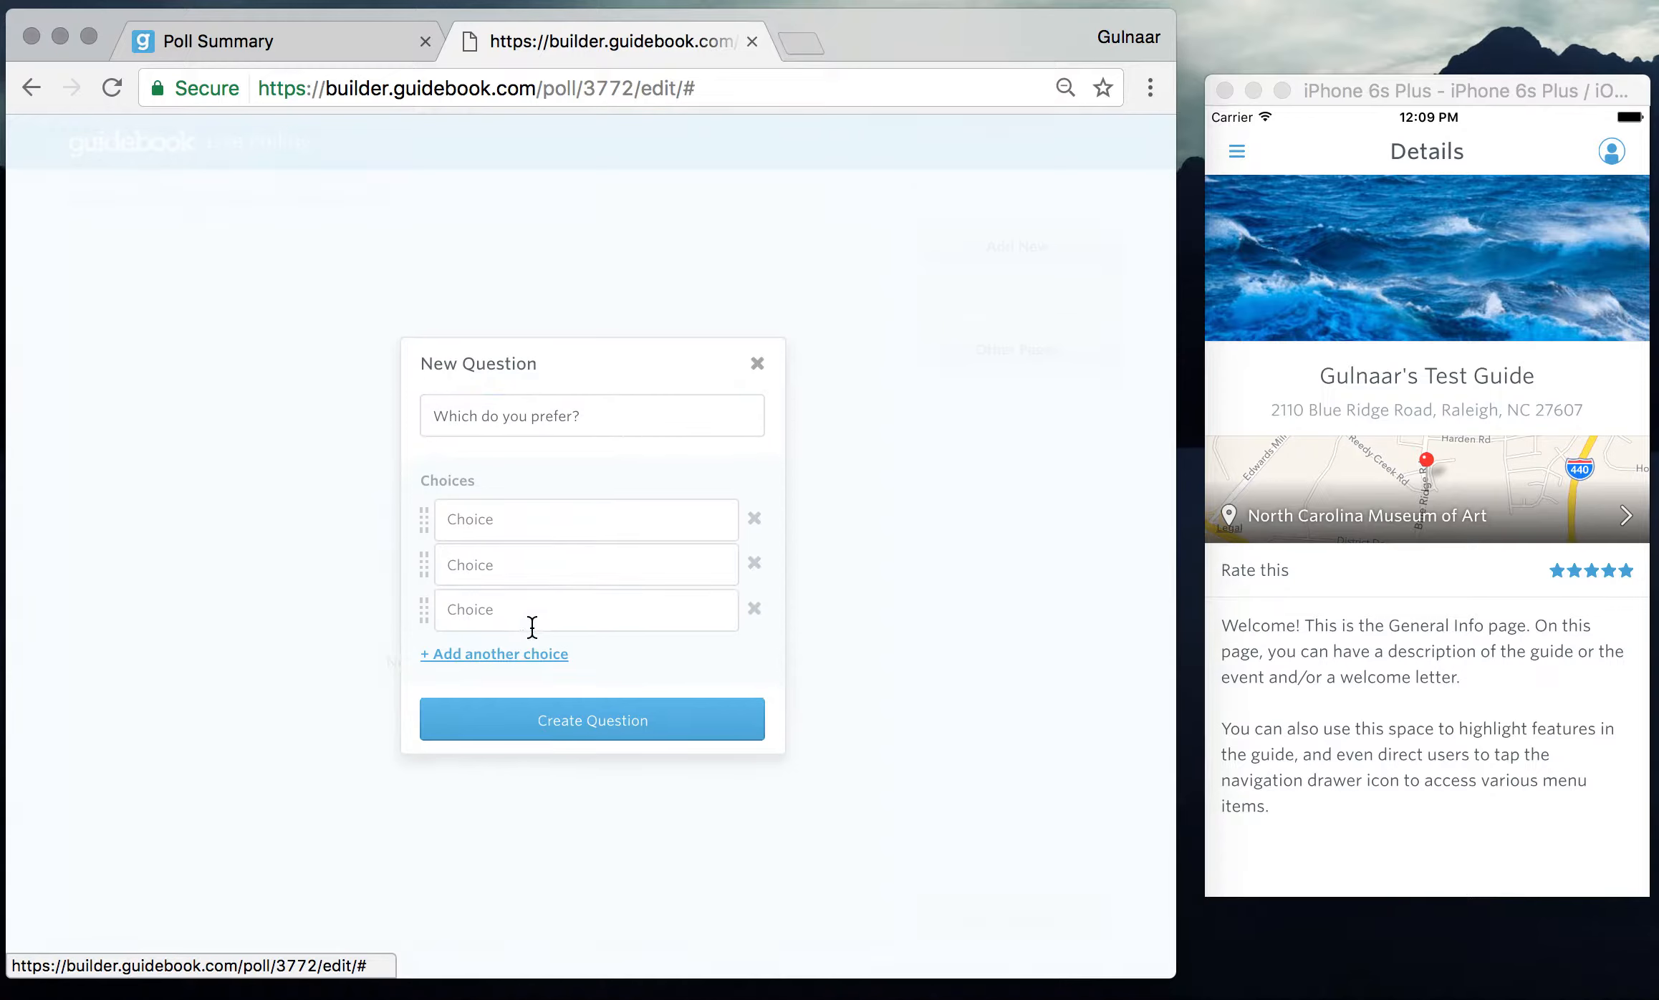
- Fill the three choices with "Hamburgers", "Hot Dogs" and "Something else", and create the question
{"action": "left_click", "coordinate": [580, 508]}
{"action": "type", "text": "Hamburgers"}
{"action": "key", "text": "Tab"}
{"action": "type", "text": "Hot Dogs"}
{"action": "key", "text": "Tab"}
{"action": "type", "text": "Something else"}
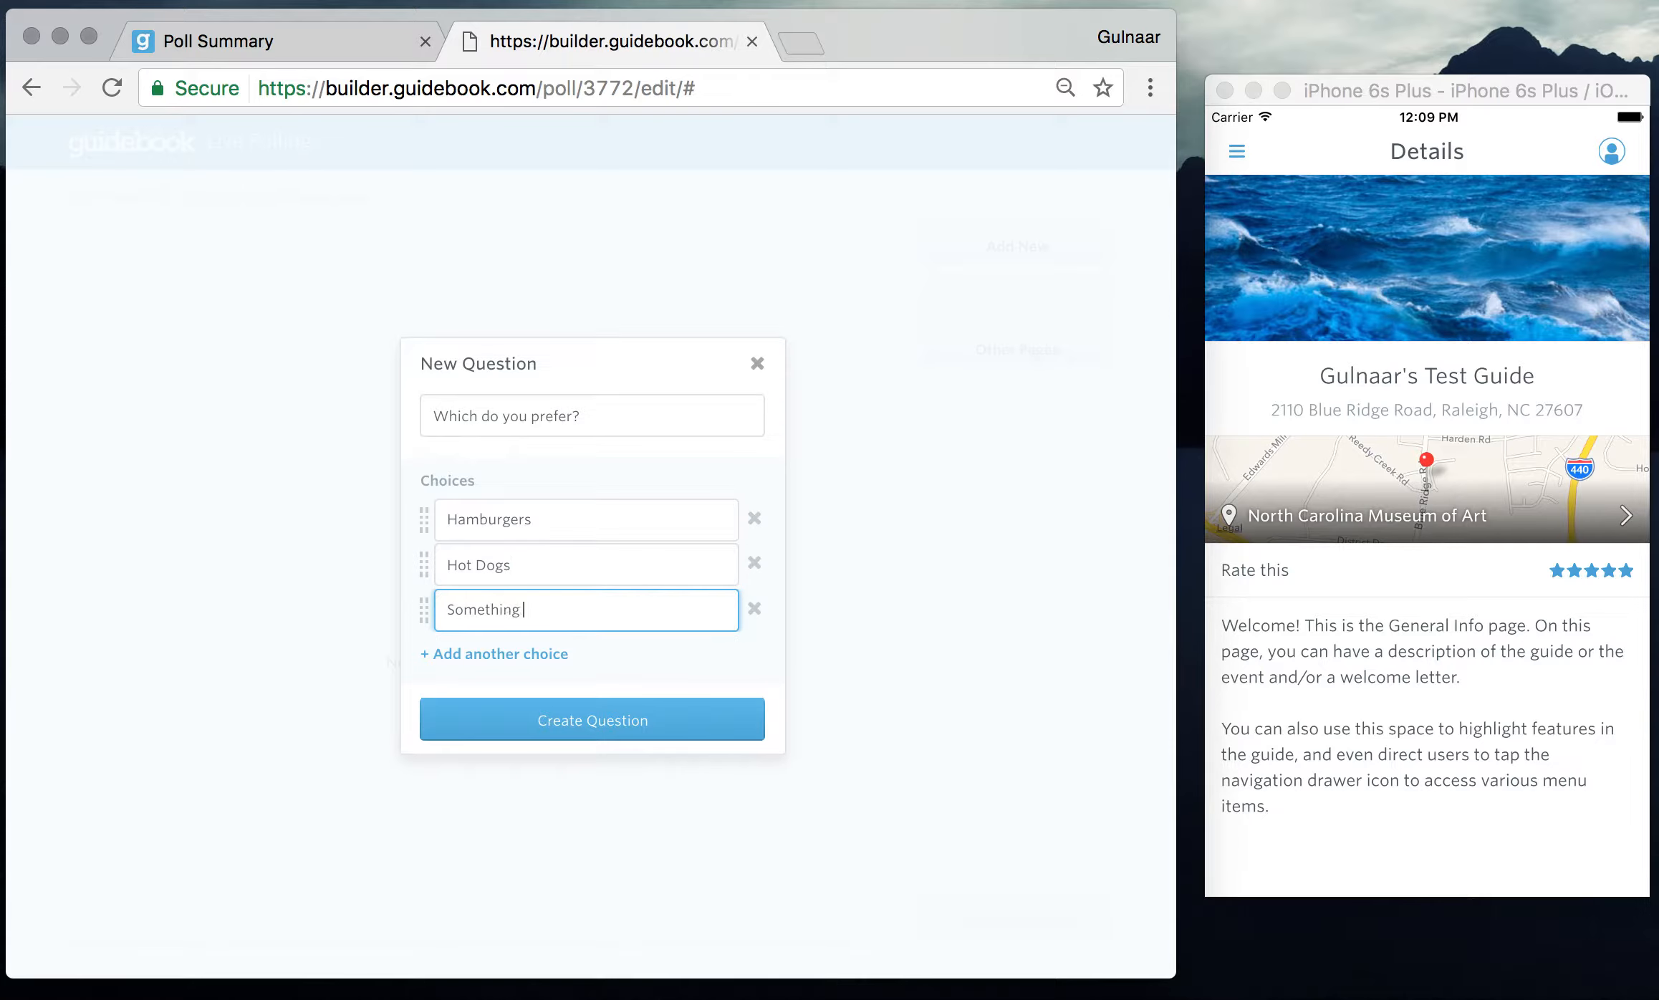
{"action": "left_click", "coordinate": [579, 717]}
- Add a second question "Are you a..." with the choices "first-time attendee" and "veteran attendee"
{"action": "left_click", "coordinate": [972, 248]}
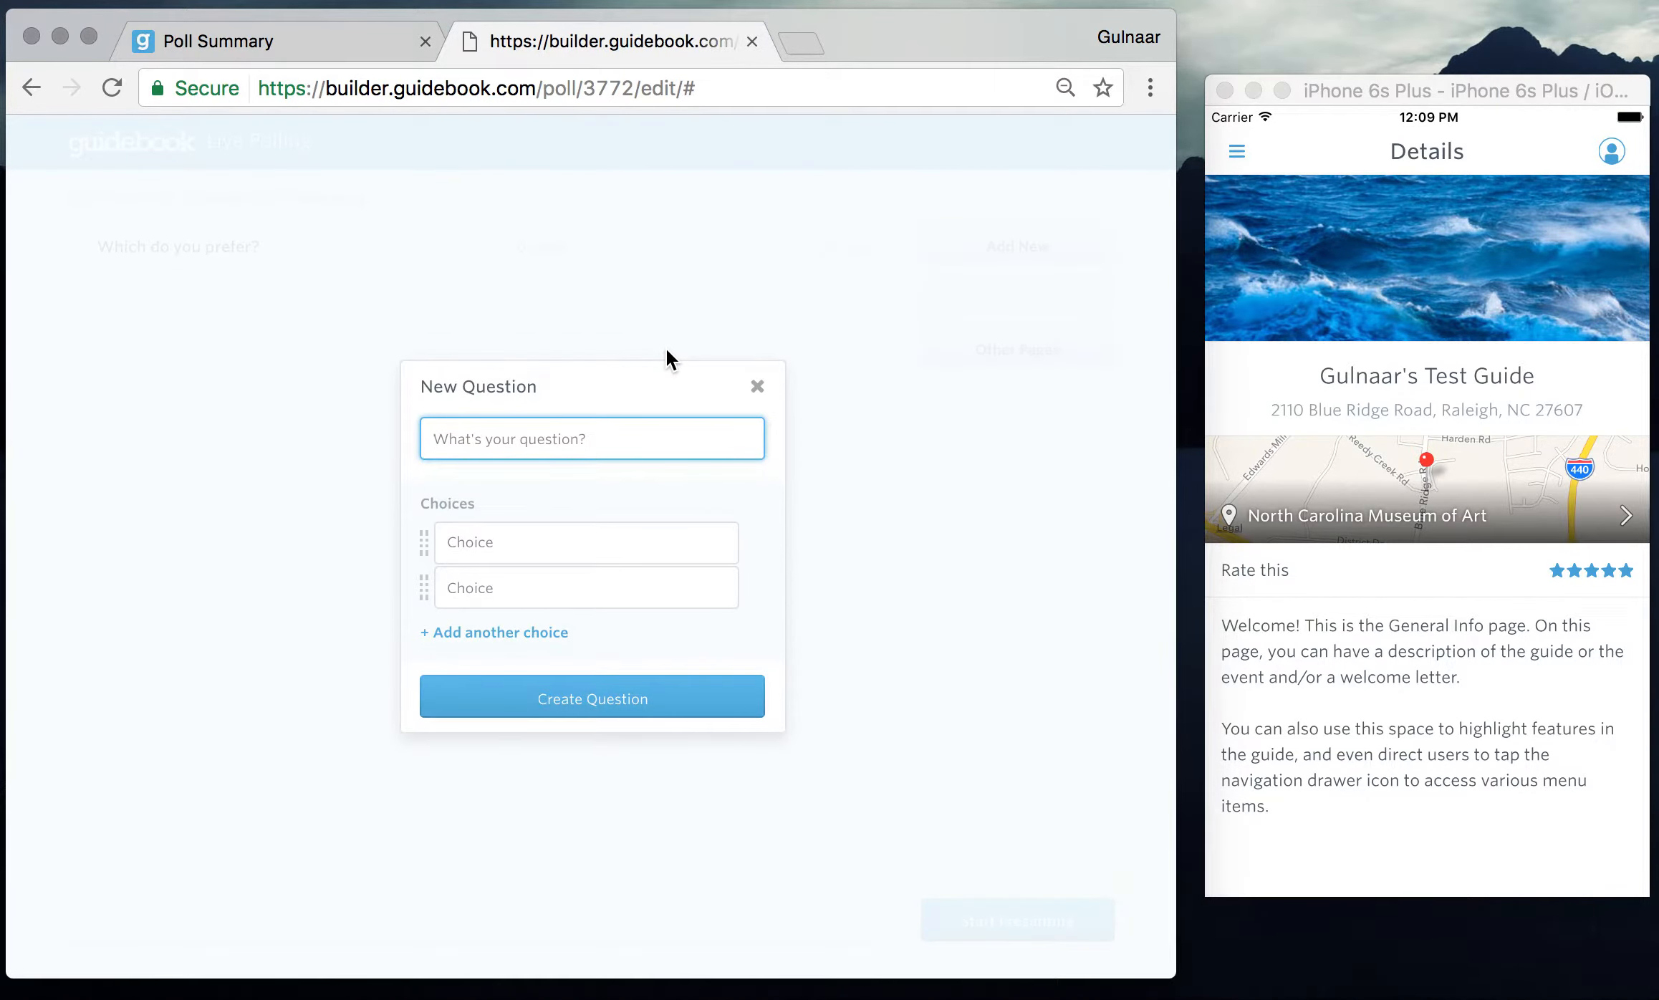
{"action": "type", "text": "Y"}
{"action": "key", "text": "BackSpace"}
{"action": "type", "text": "Are you a..."}
{"action": "key", "text": "Tab"}
{"action": "type", "text": "first-time attendee"}
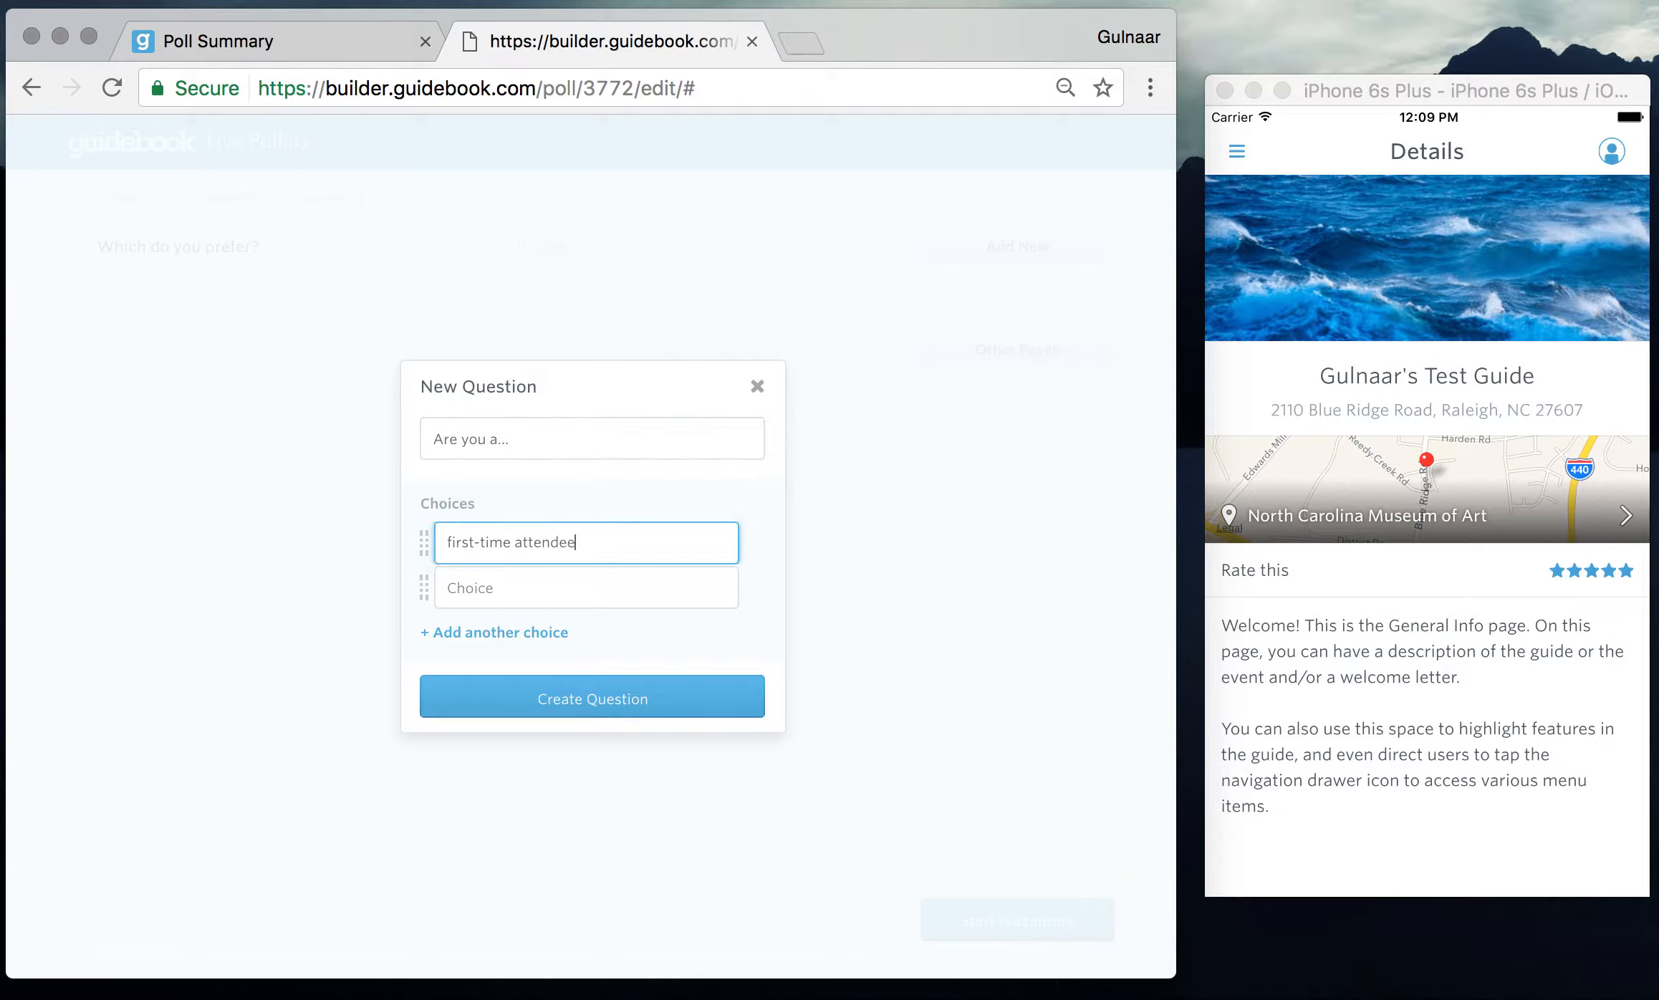
{"action": "key", "text": "Tab"}
{"action": "type", "text": "vet"}
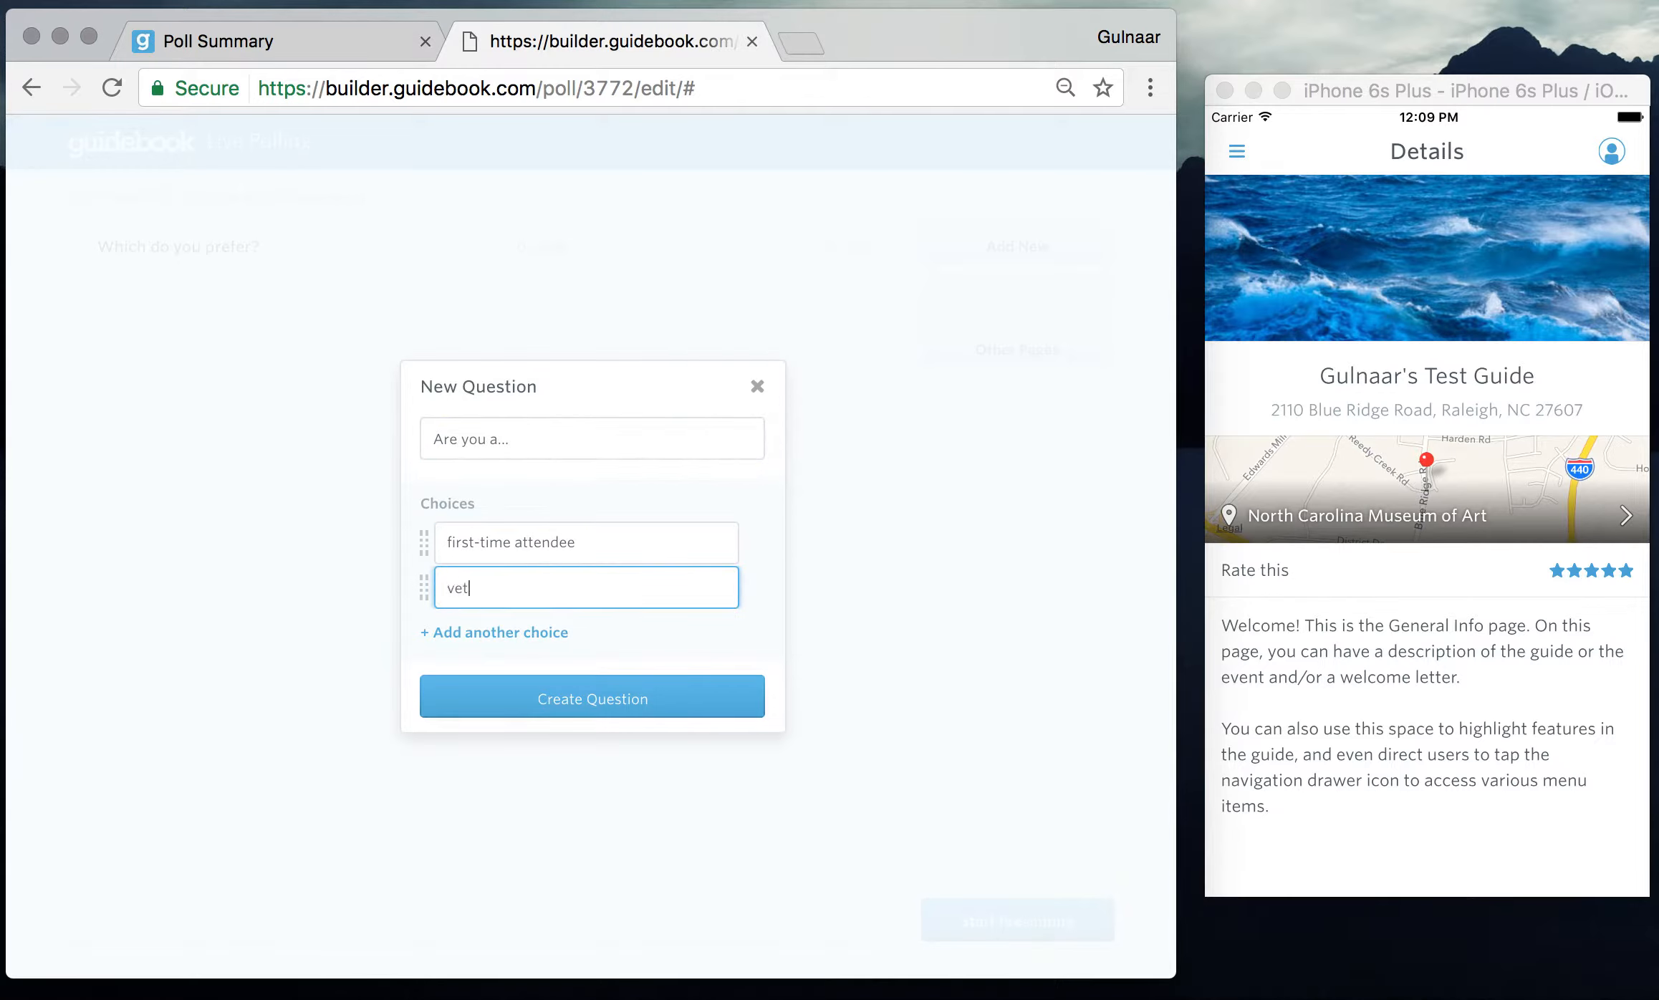
{"action": "type", "text": "eran attendee"}
{"action": "left_click", "coordinate": [594, 689]}
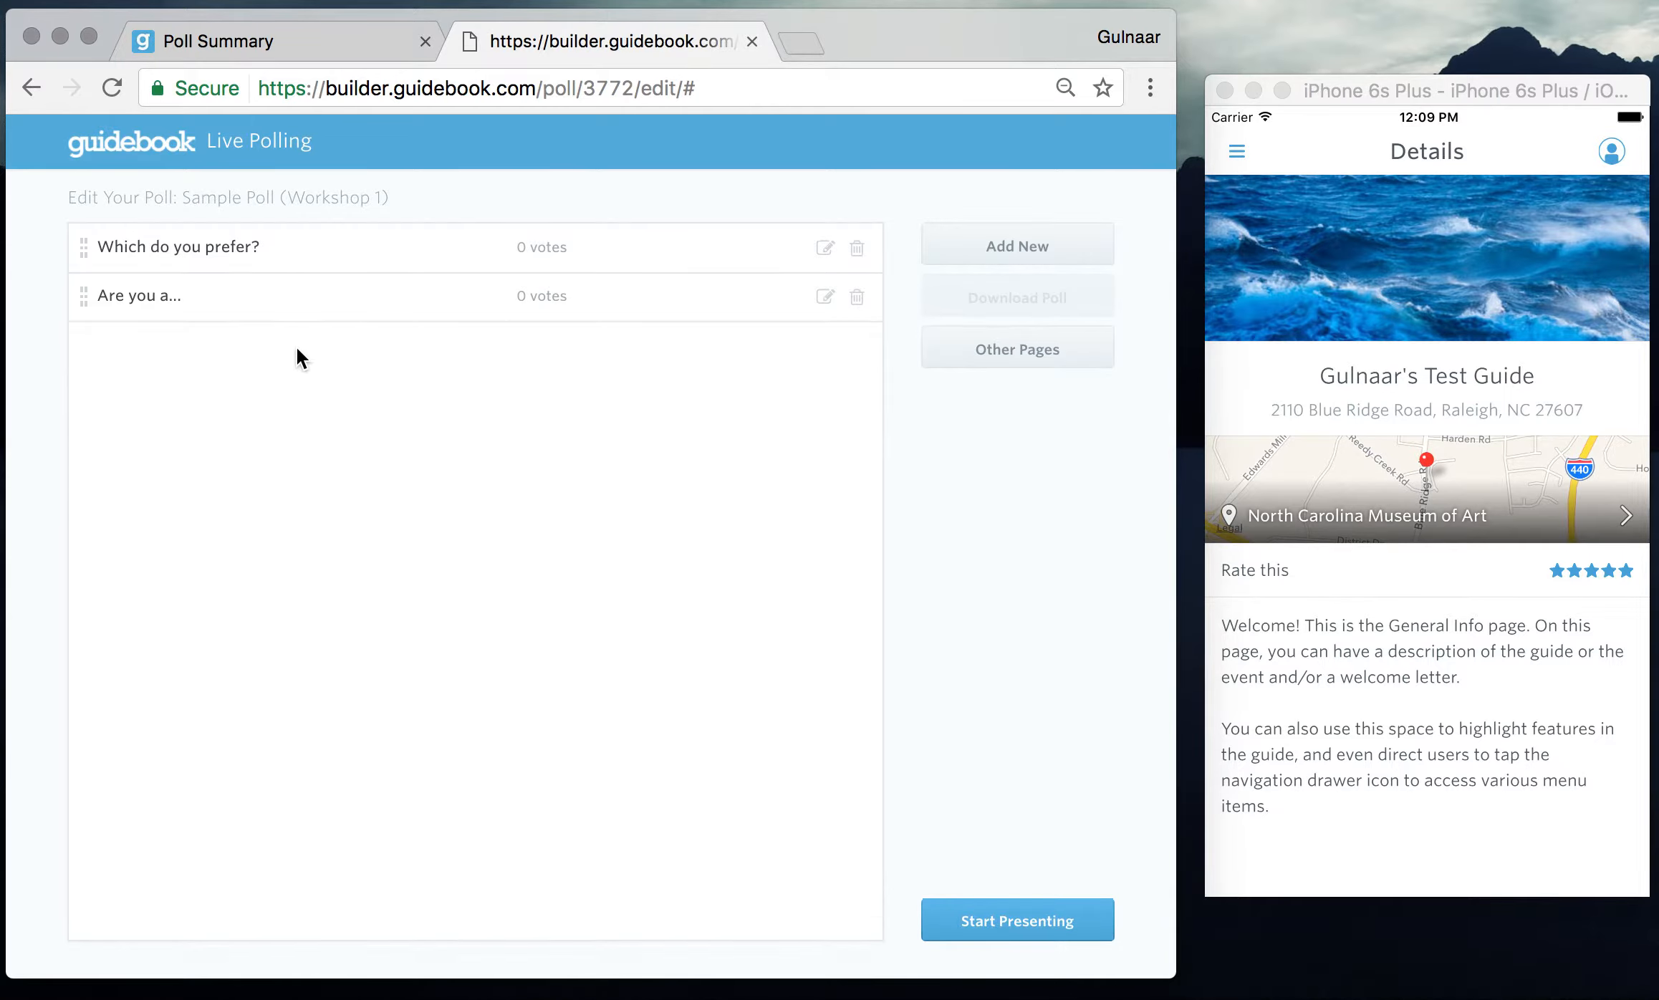
- Move the question "Which do you prefer?" below "Are you a..." in the poll's question list
{"action": "left_click_drag", "start_coordinate": [83, 248], "coordinate": [88, 307]}
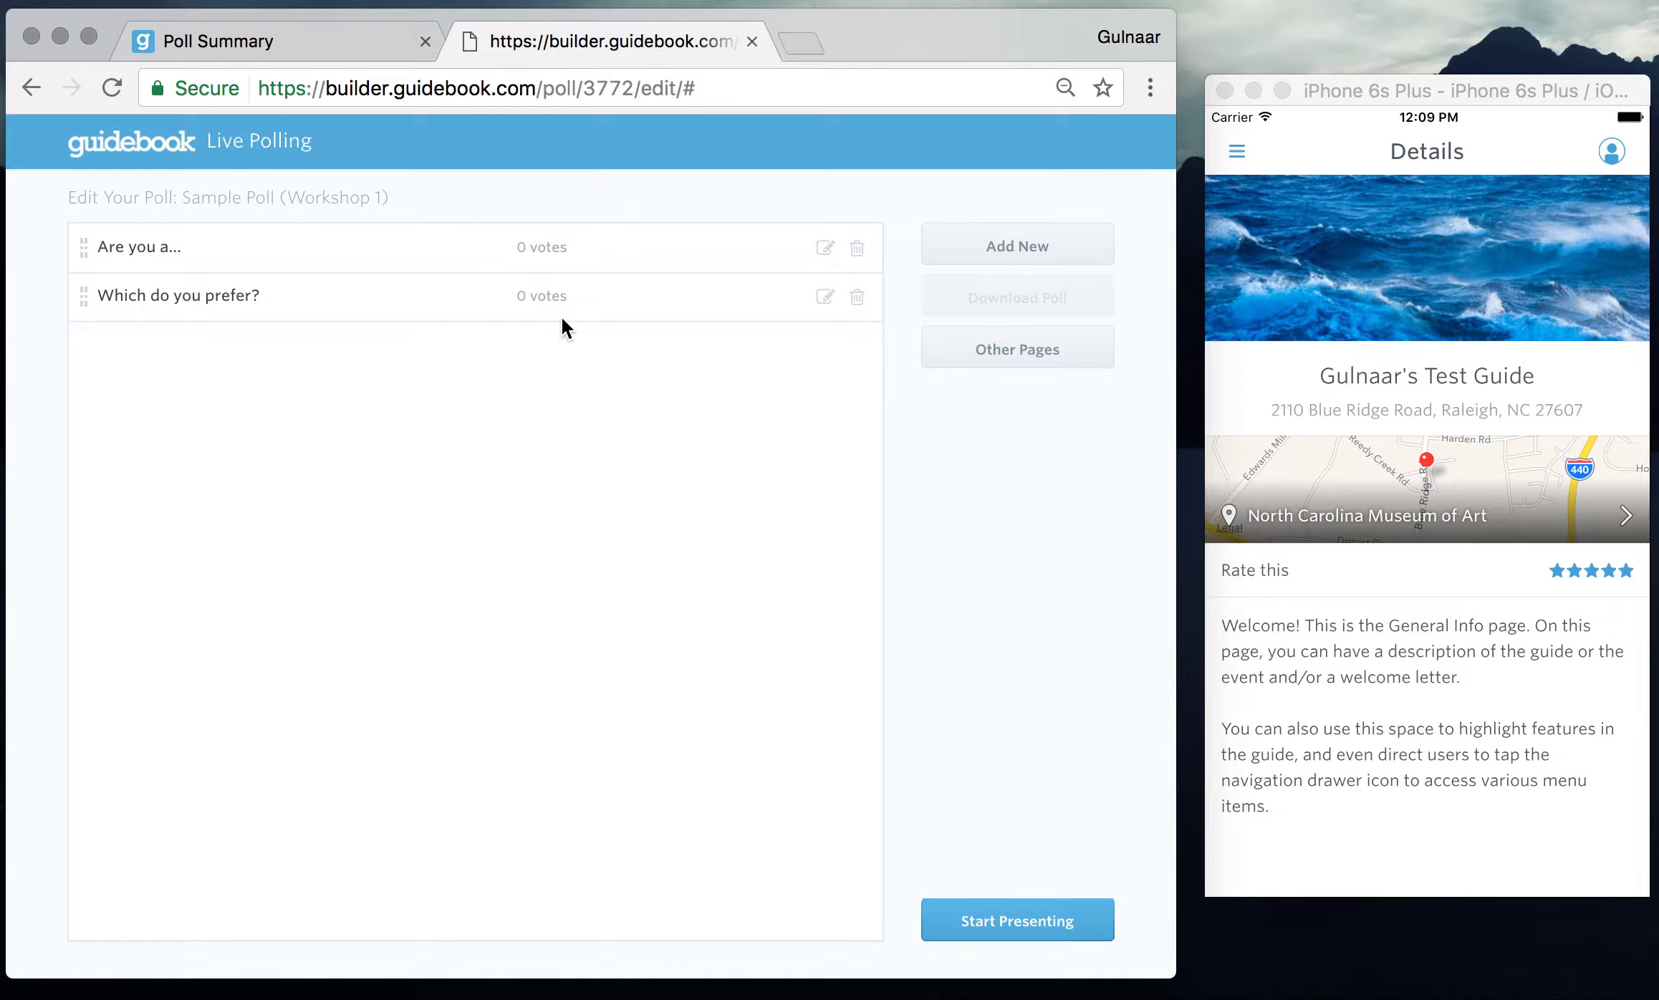
- Look at the edit form and the delete option of the "Are you a..." question, cancelling both
{"action": "left_click", "coordinate": [825, 248]}
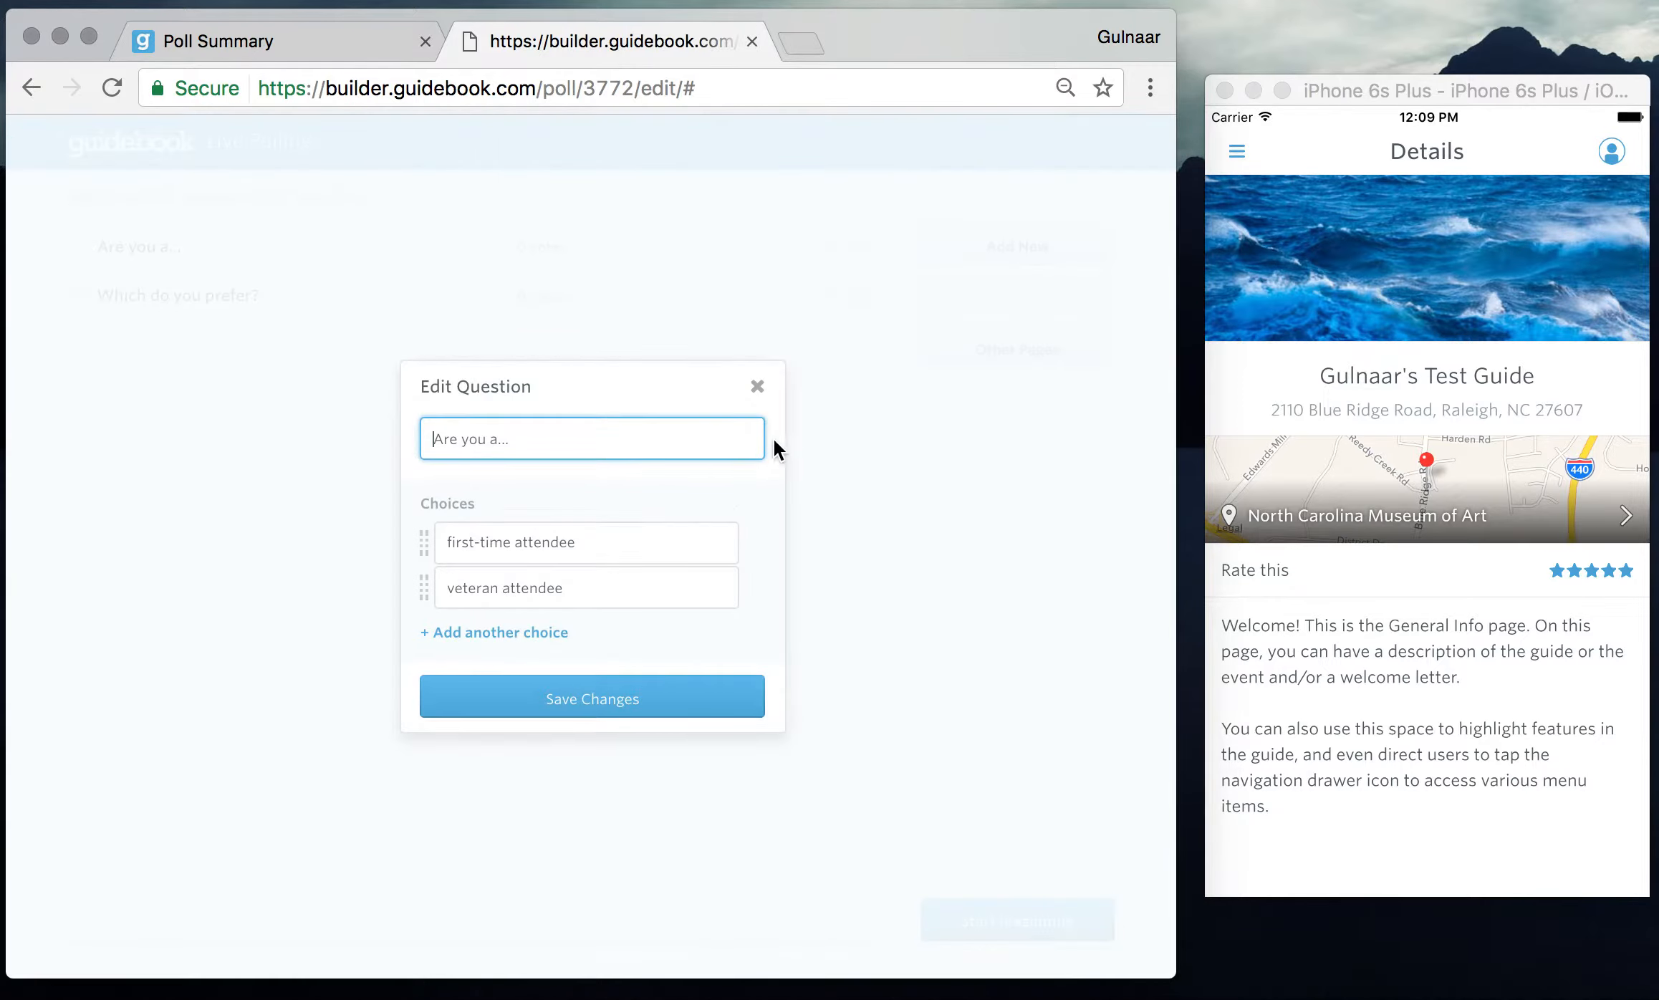
{"action": "left_click", "coordinate": [758, 387]}
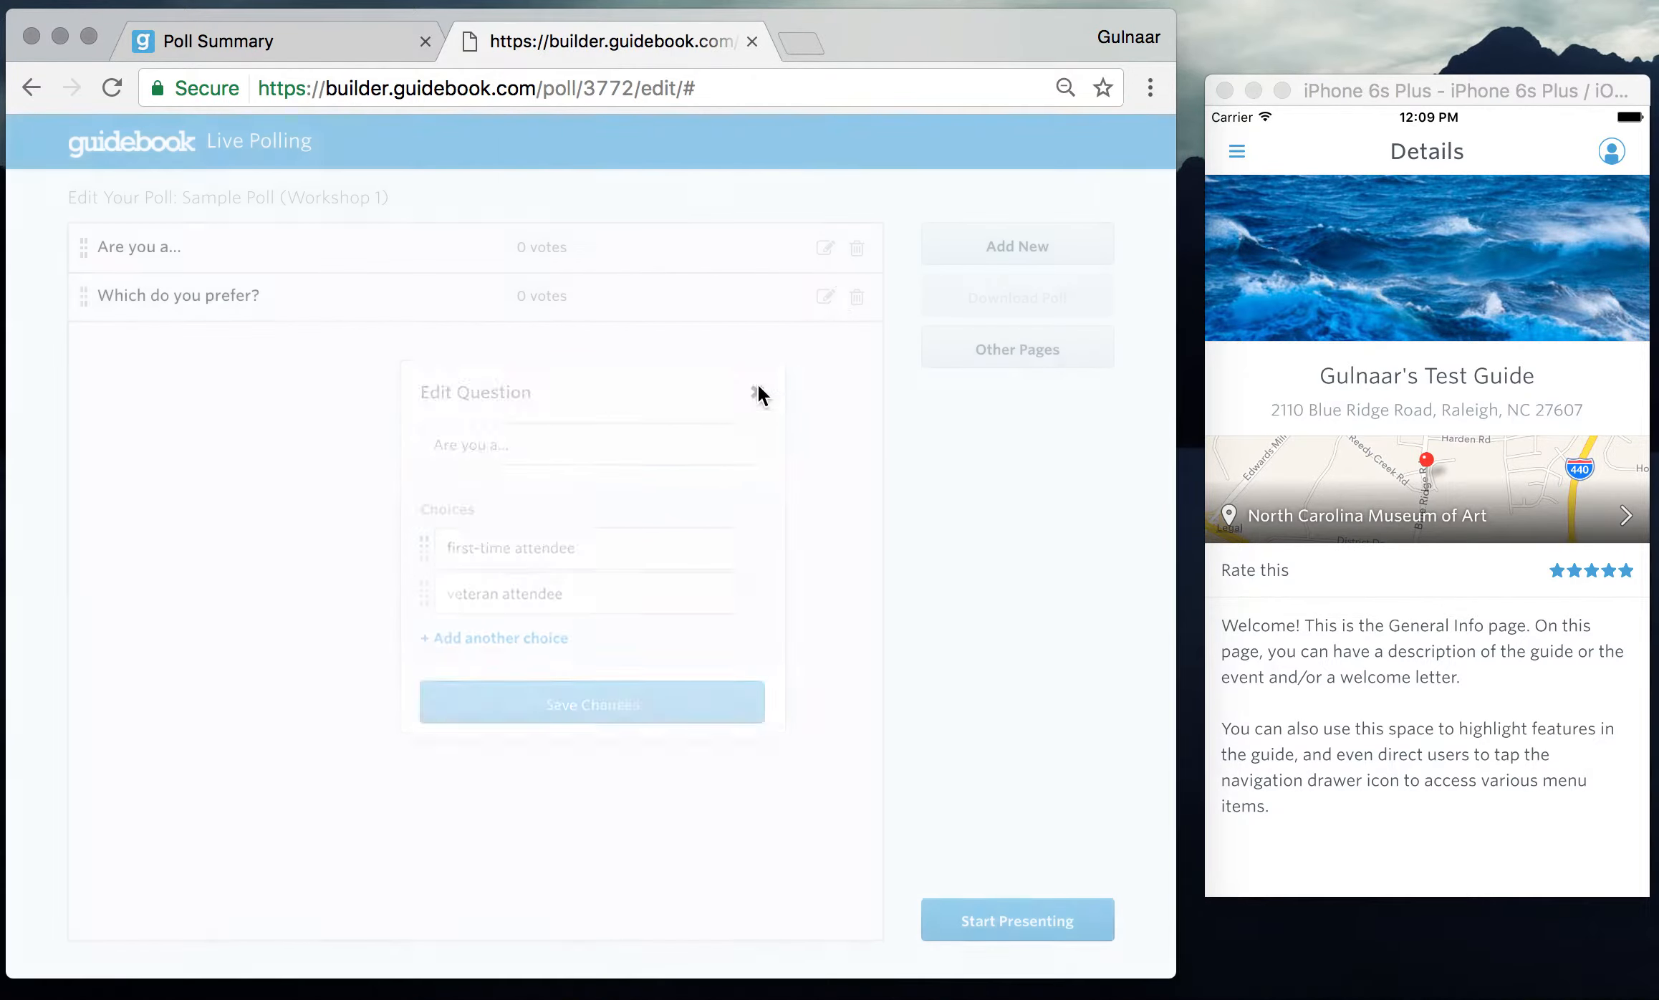
{"action": "left_click", "coordinate": [858, 250]}
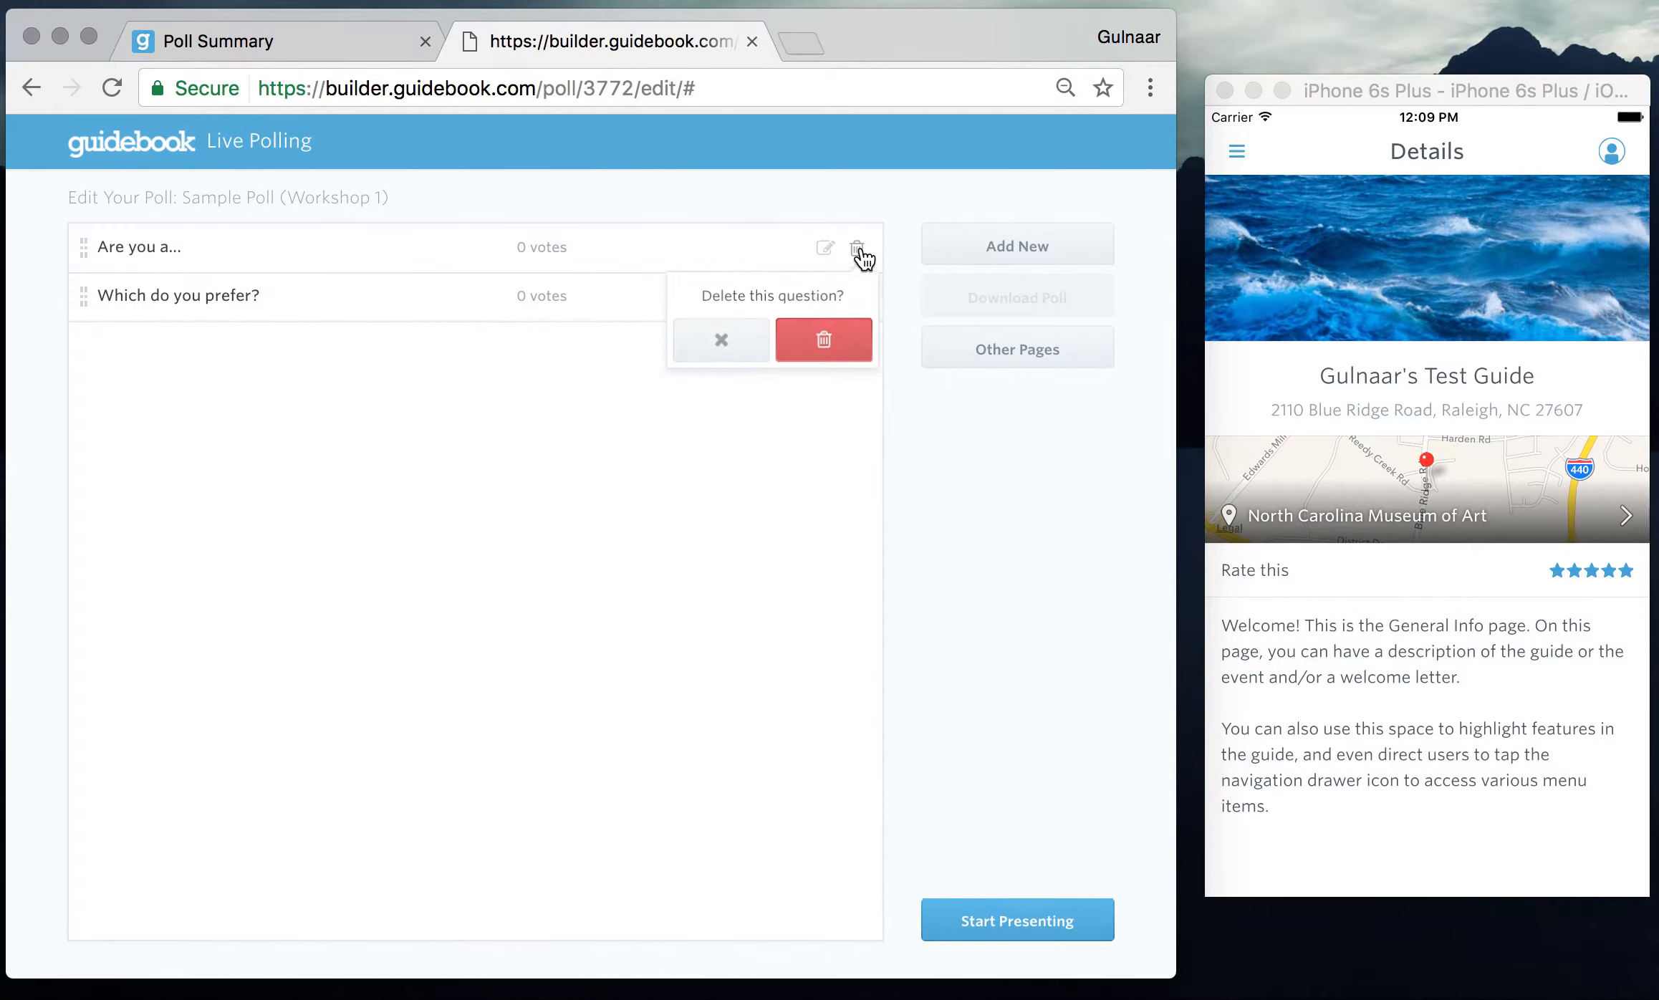
{"action": "left_click", "coordinate": [722, 340]}
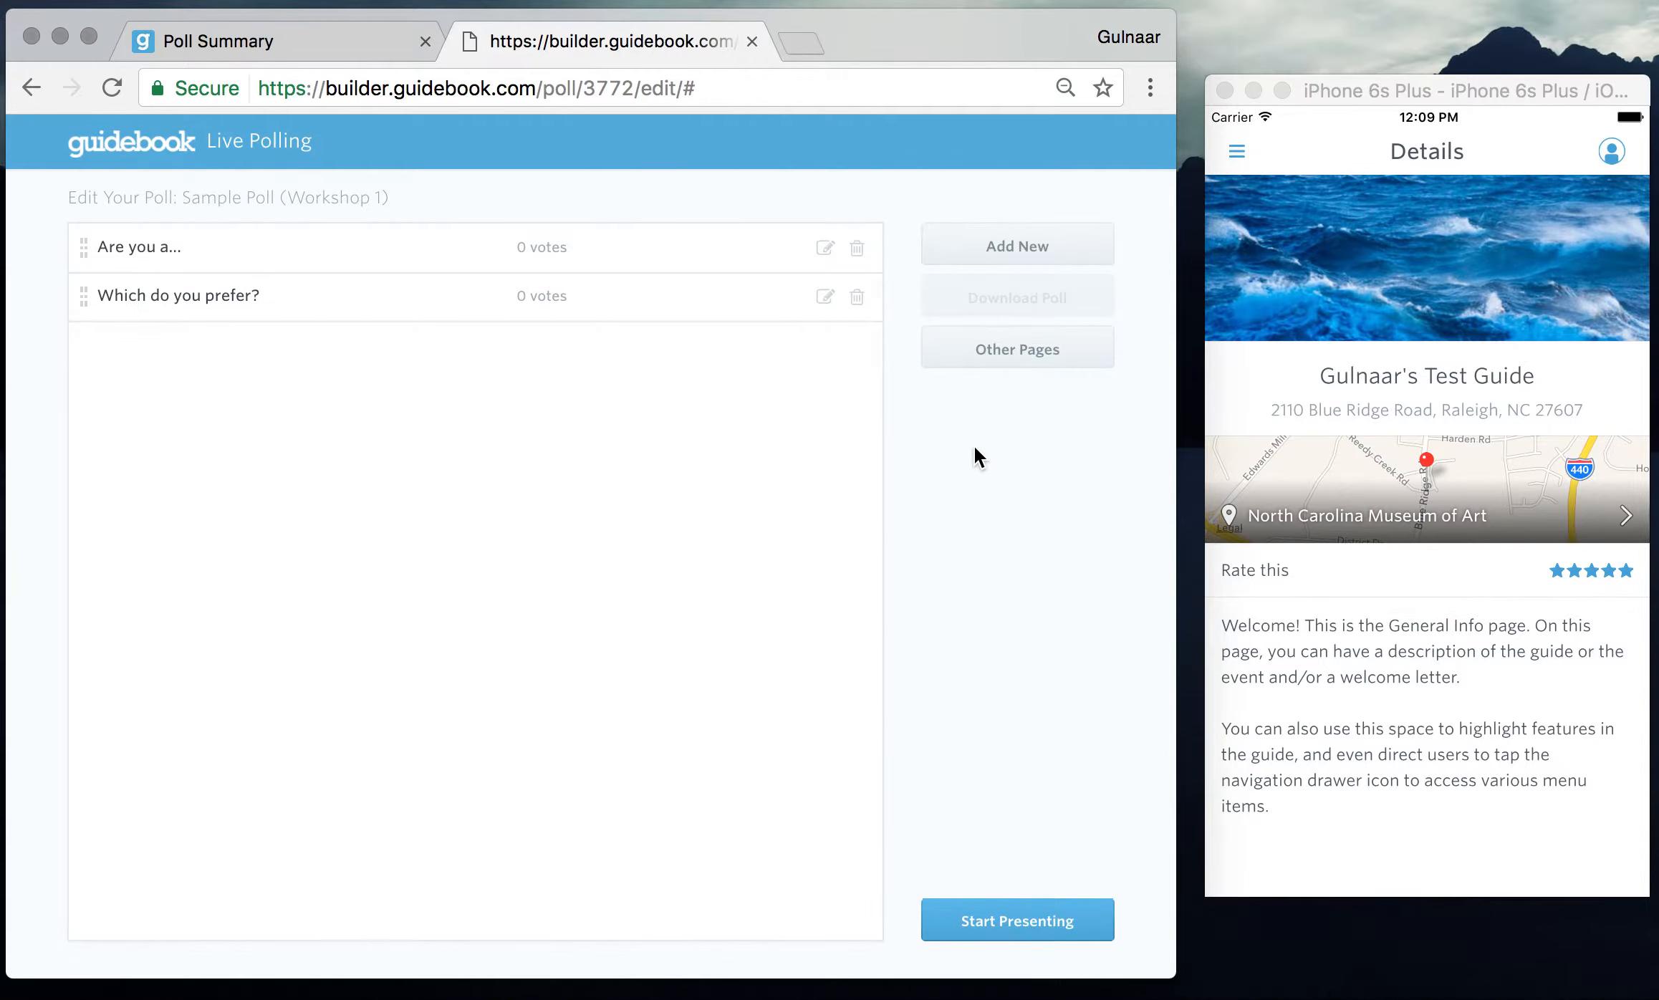
- Leave the poll editor and publish the guide's pending updates from the guide builder
{"action": "left_click", "coordinate": [752, 42]}
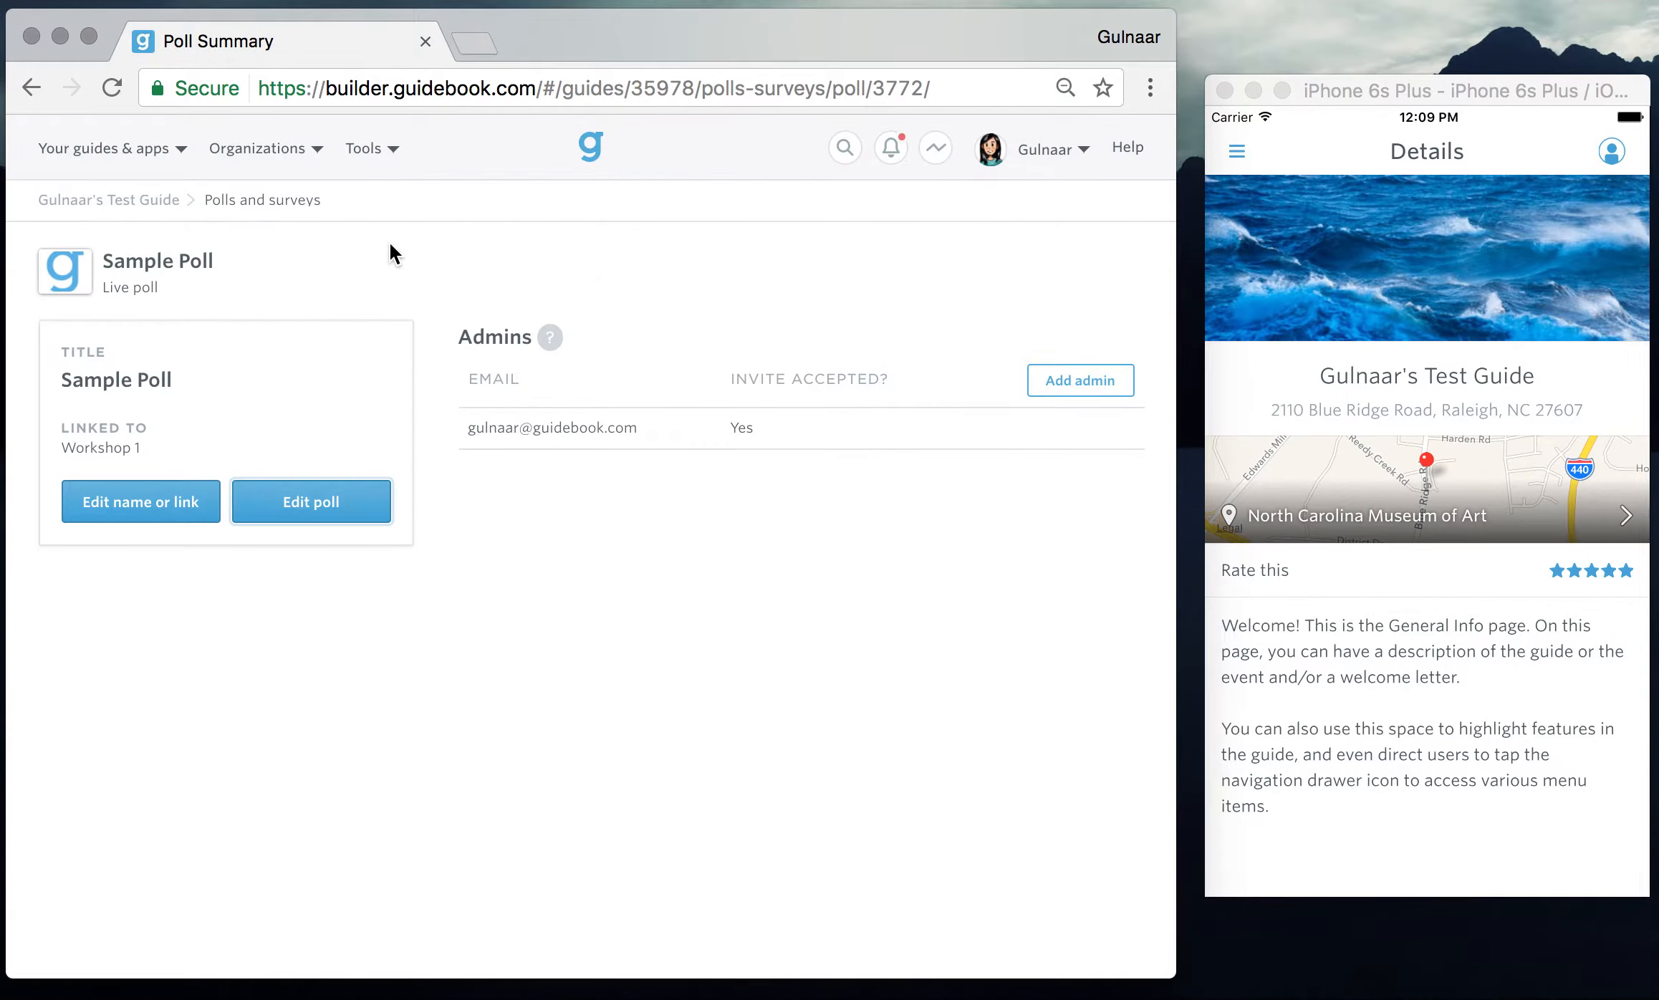
{"action": "left_click", "coordinate": [178, 204]}
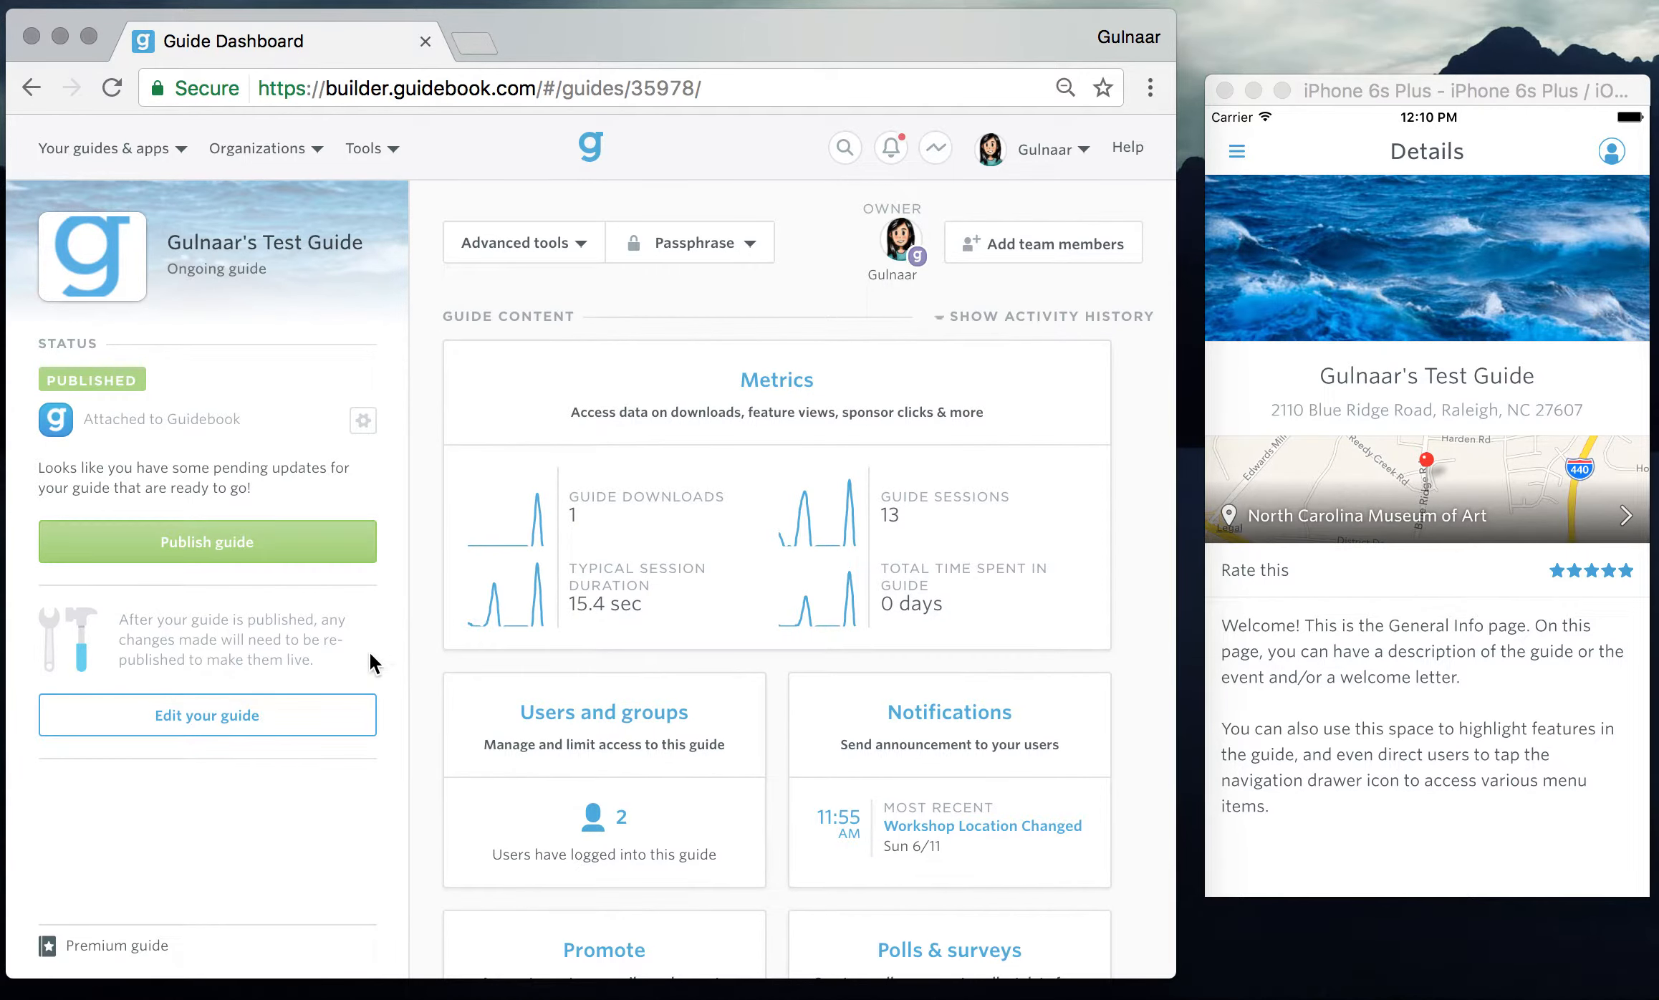
{"action": "left_click", "coordinate": [226, 721]}
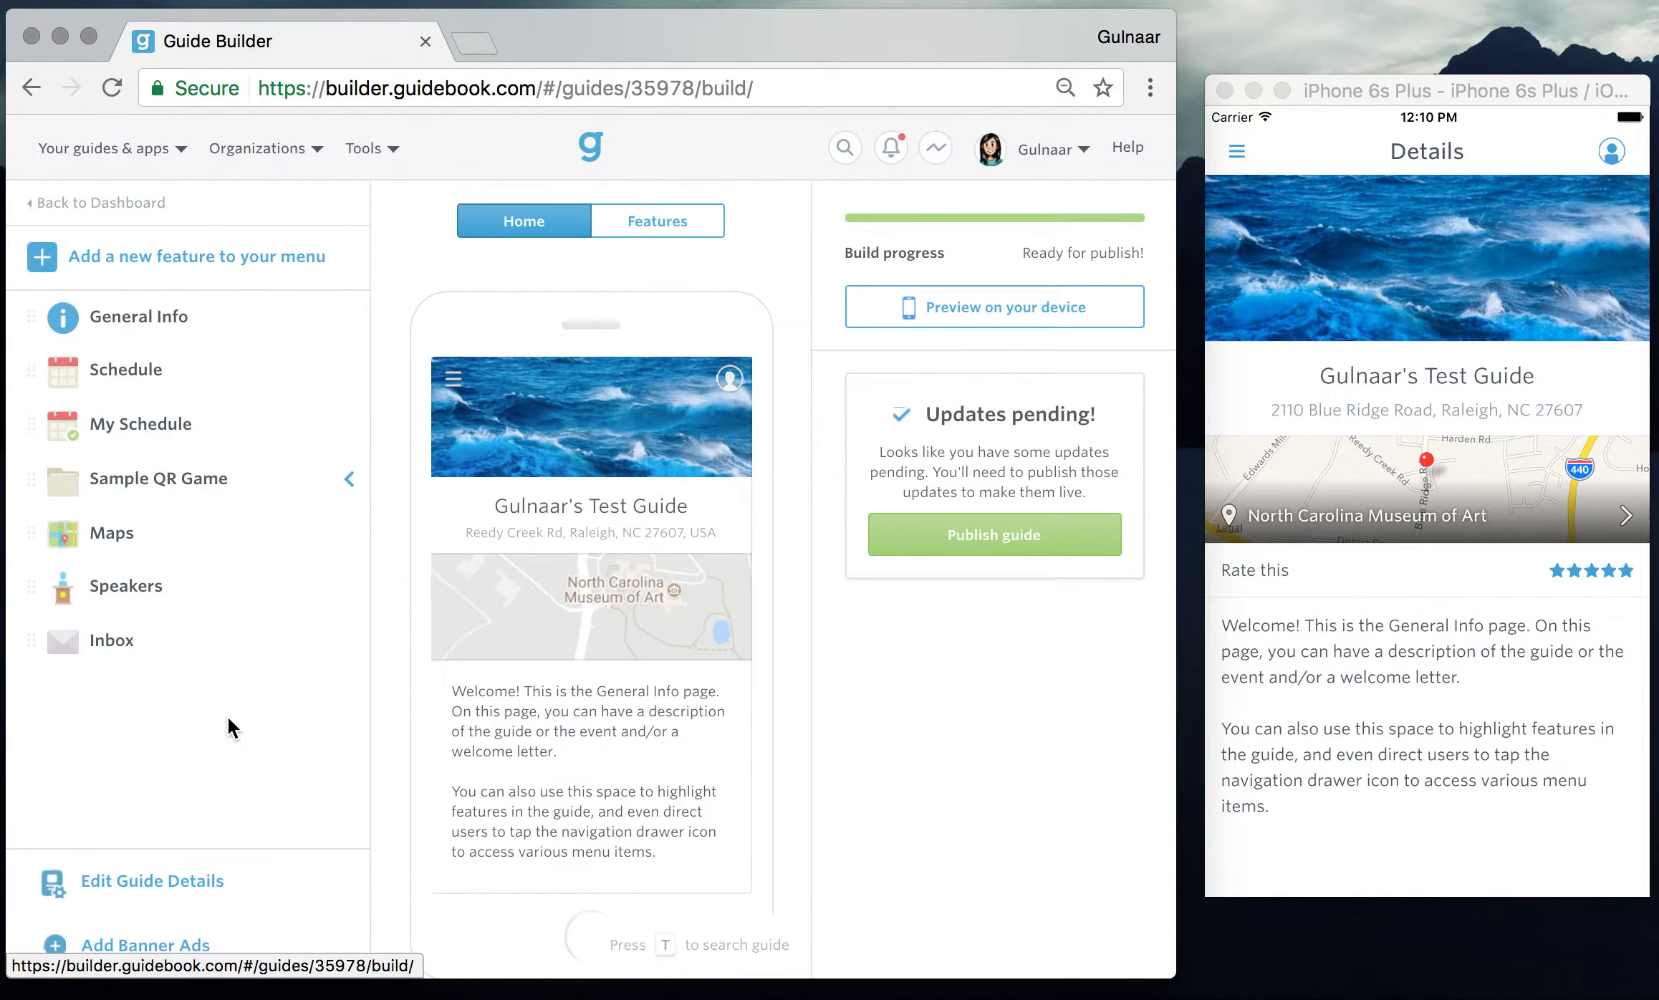
{"action": "left_click", "coordinate": [992, 528]}
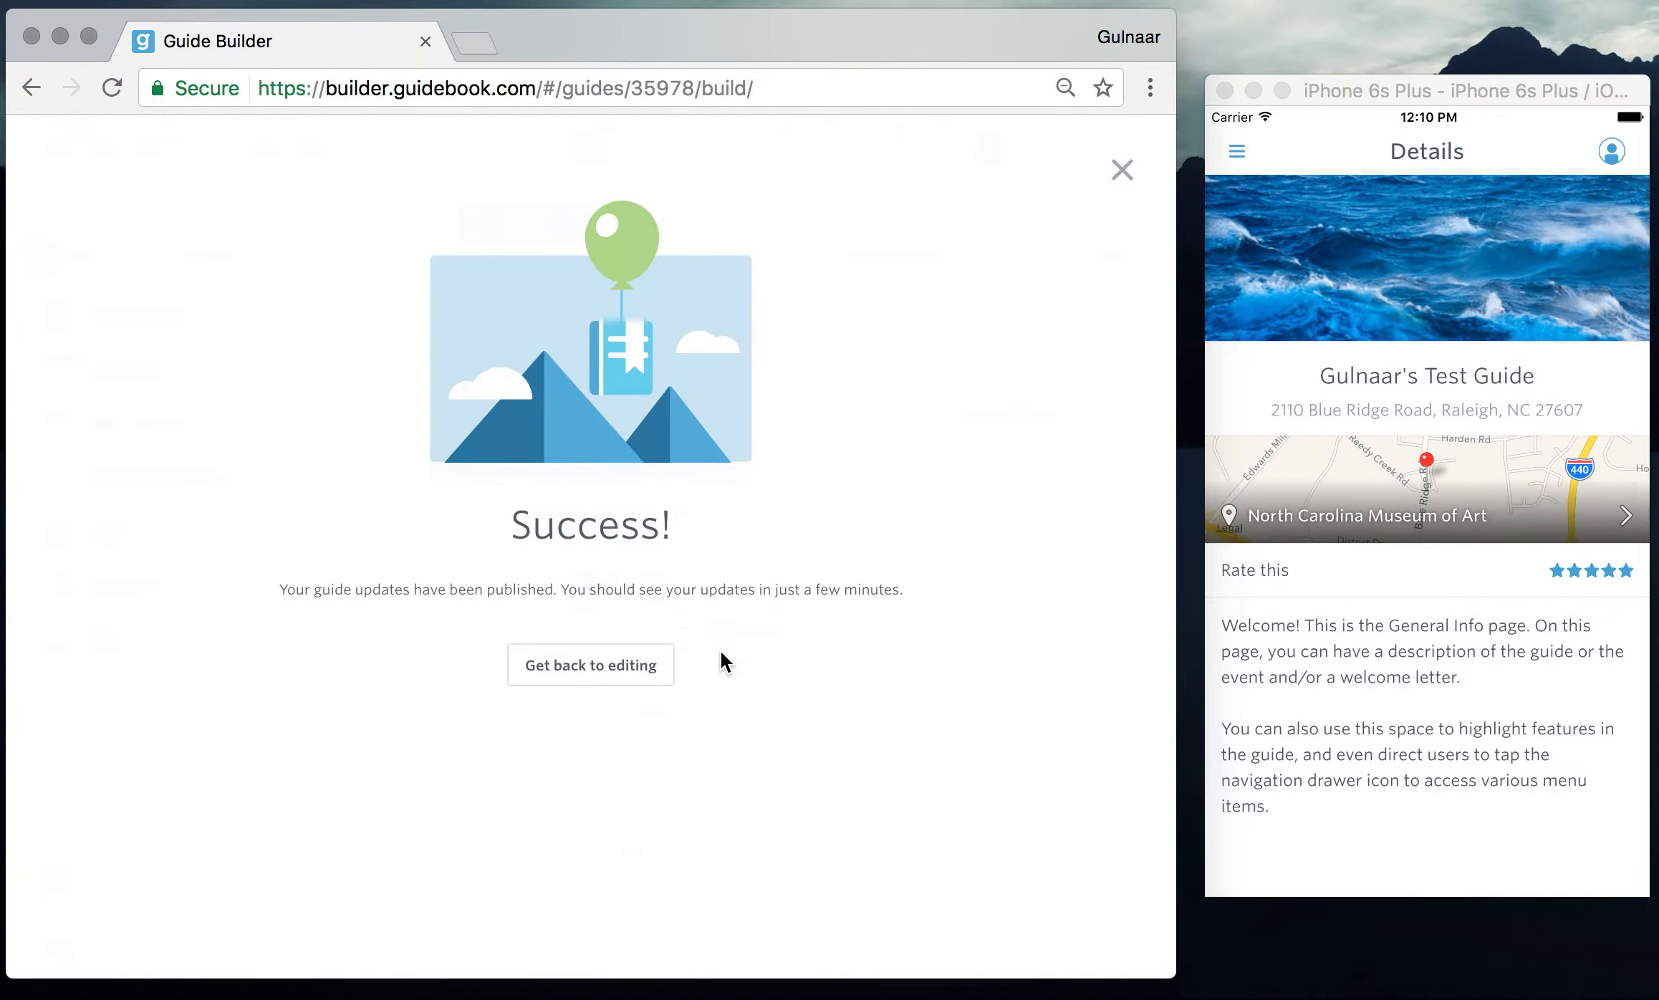
{"action": "left_click", "coordinate": [643, 672]}
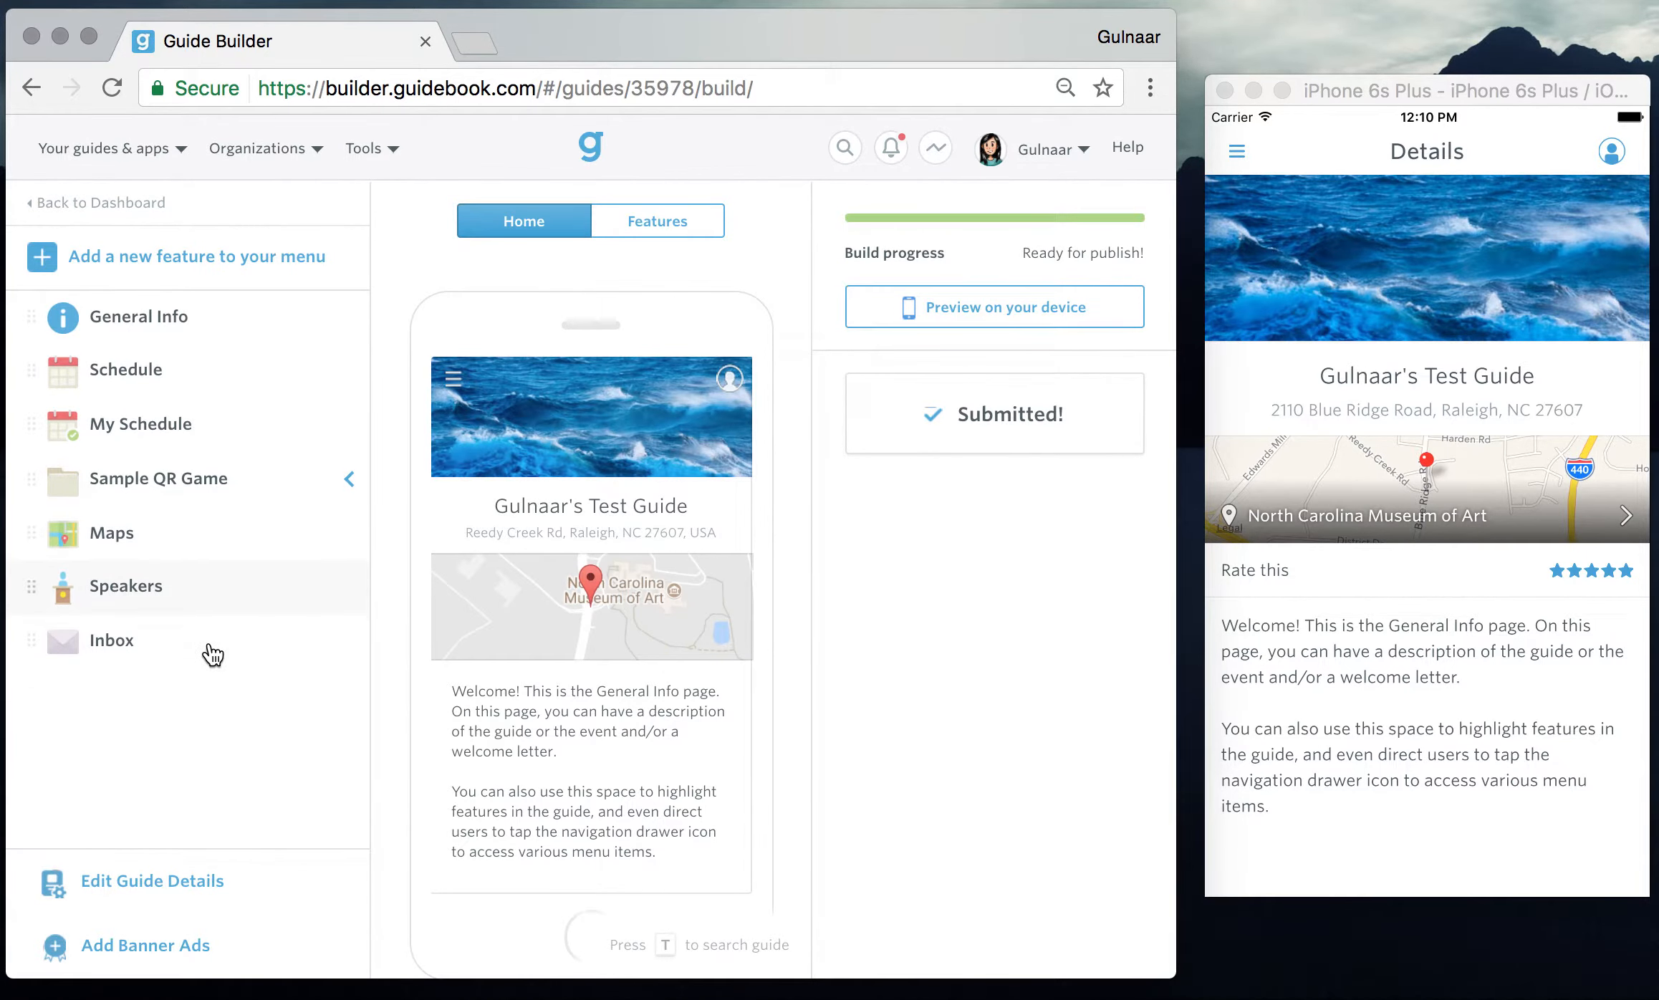
- Return to the guide dashboard and open the guide's polls and surveys overview
{"action": "left_click", "coordinate": [236, 209]}
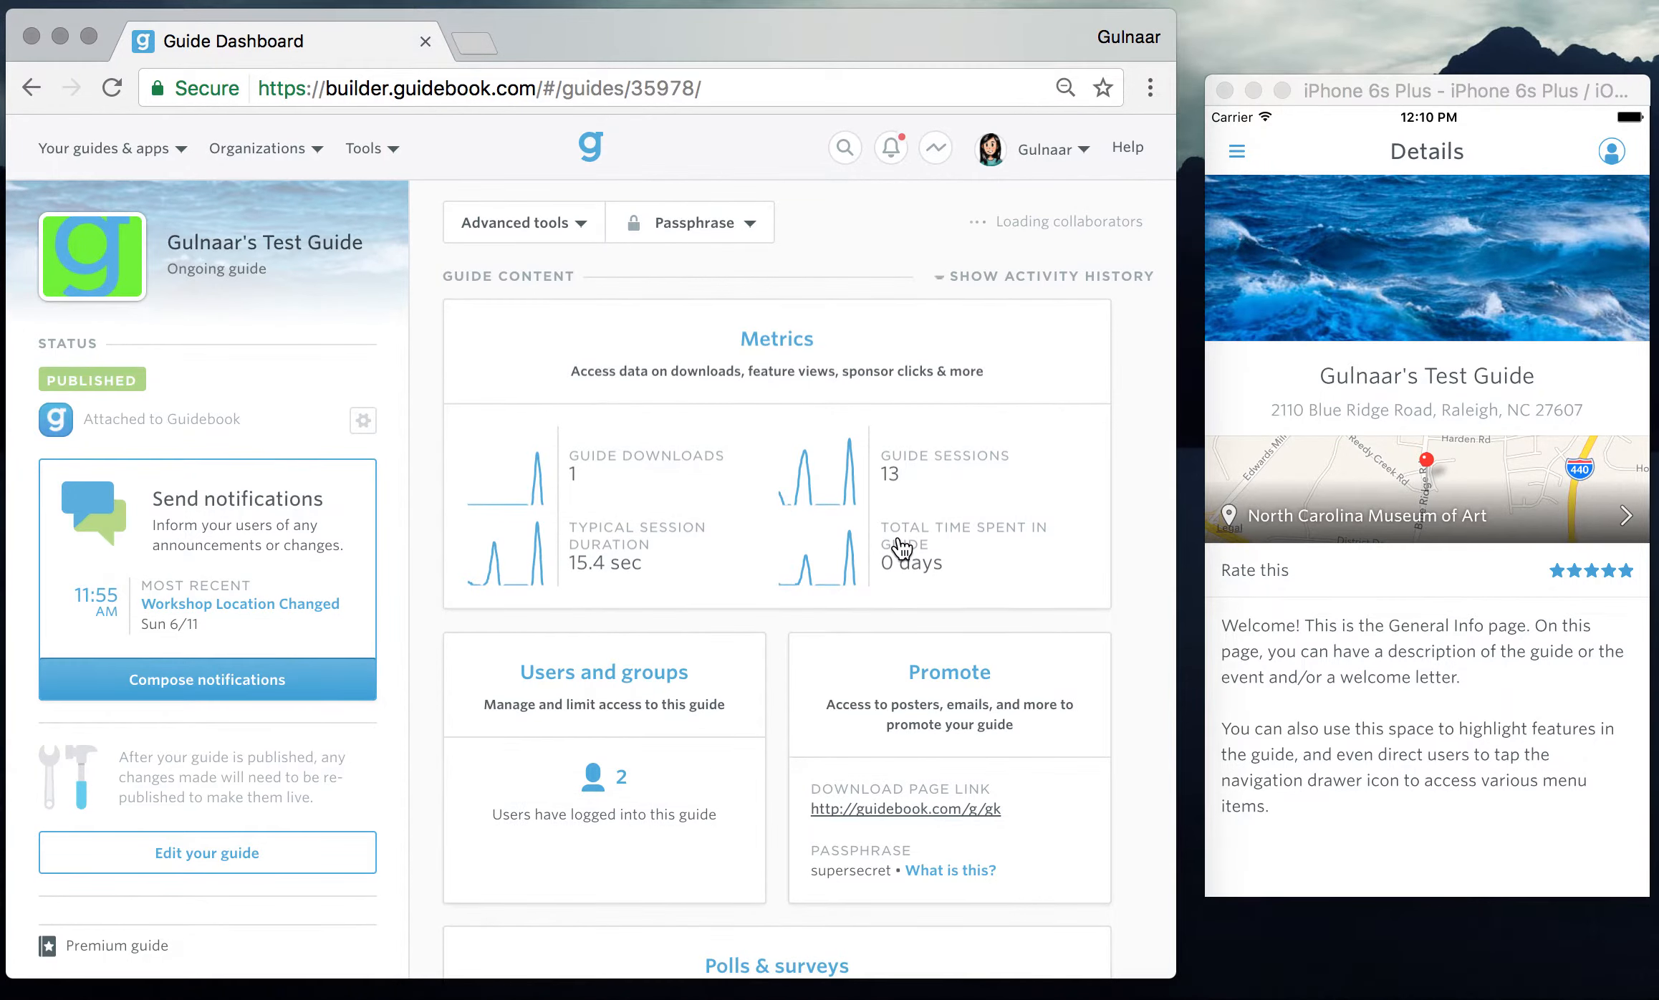
{"action": "scroll", "coordinate": [1015, 500], "scroll_direction": "down", "scroll_amount": 4}
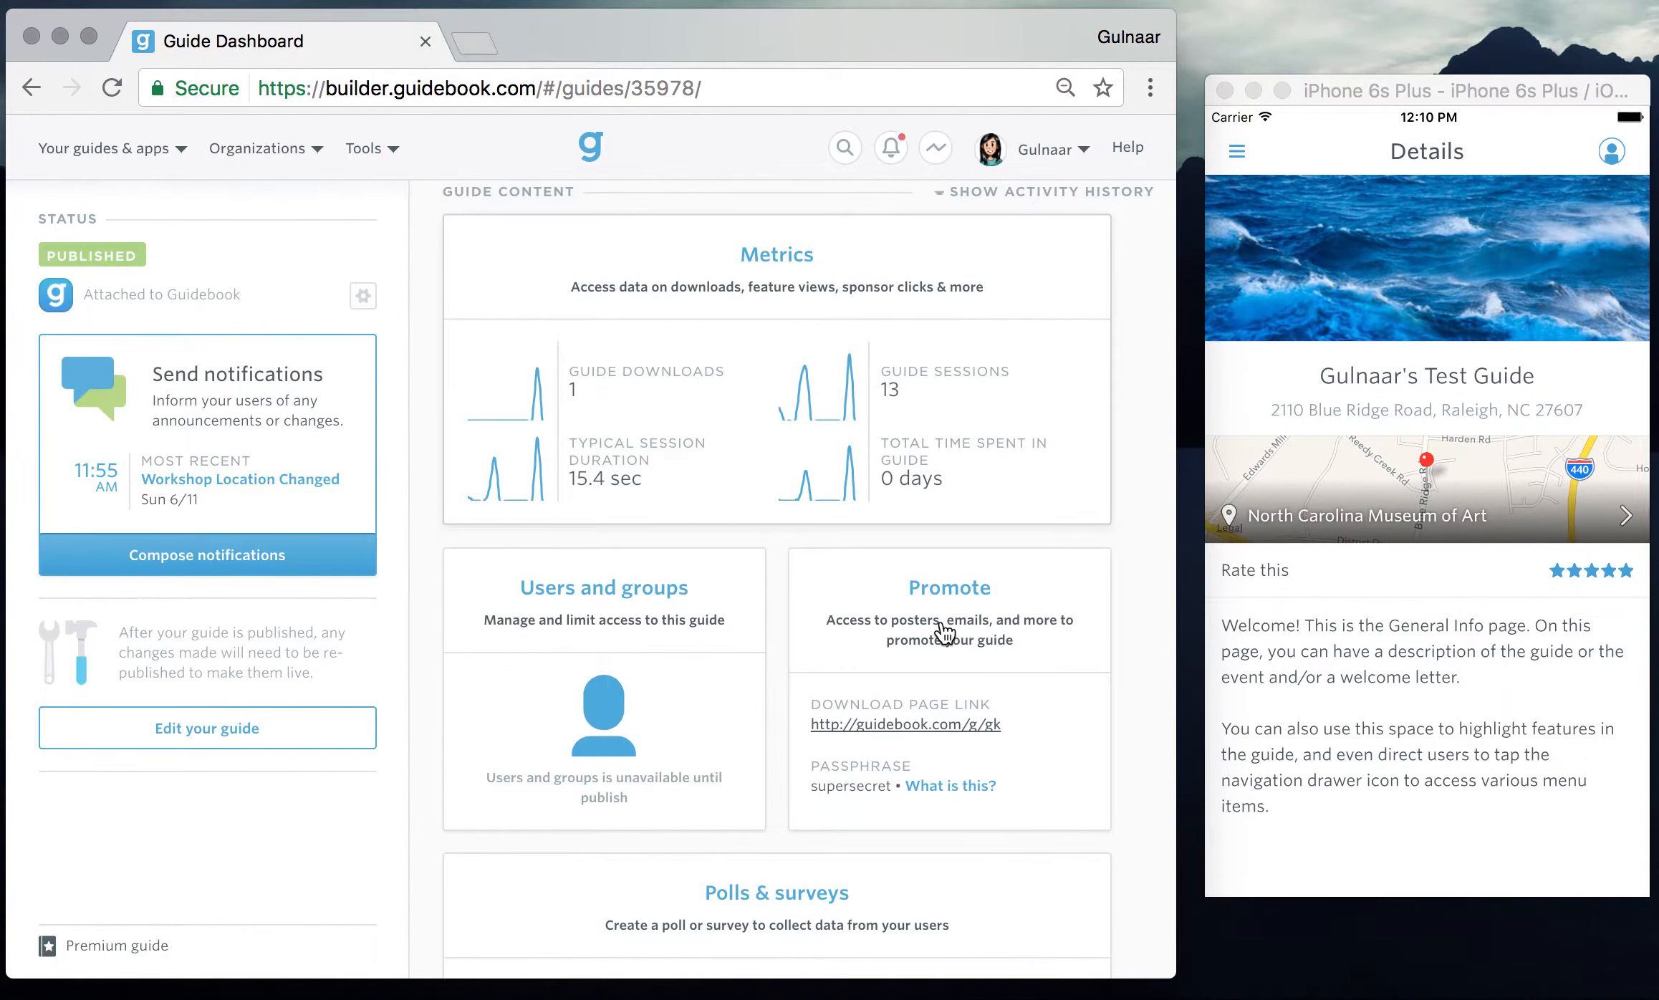
{"action": "left_click", "coordinate": [925, 834]}
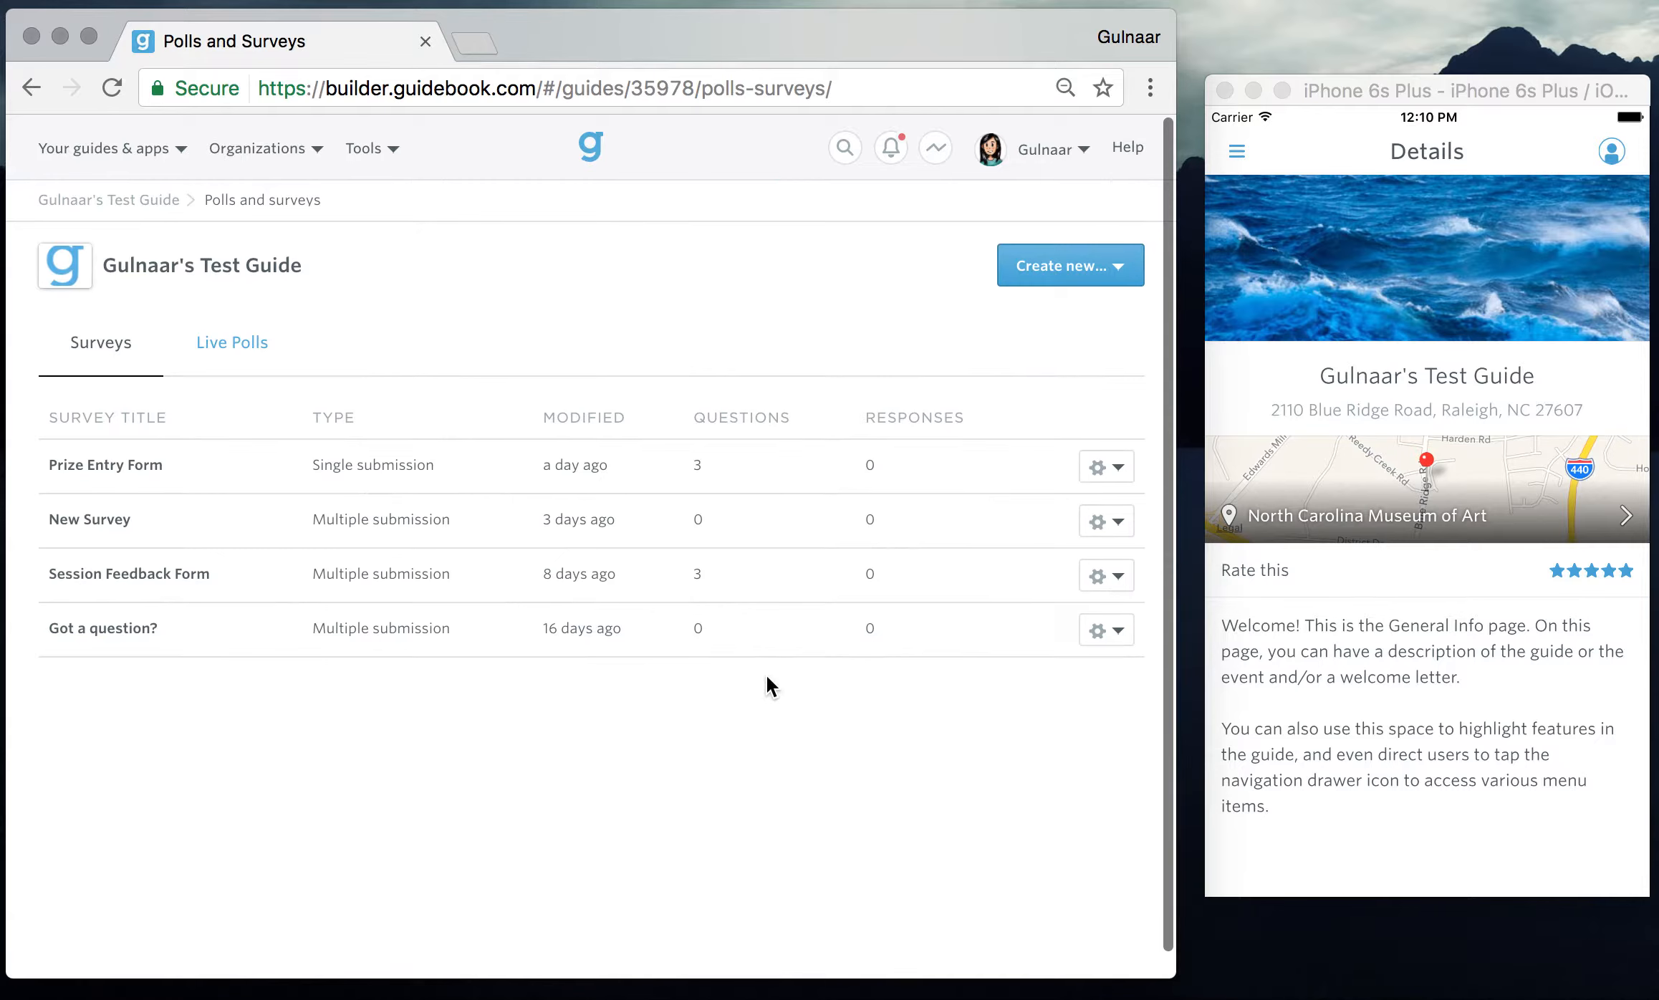
- Open the Sample Poll from the guide's live polls and launch its poll editor
{"action": "left_click", "coordinate": [252, 351]}
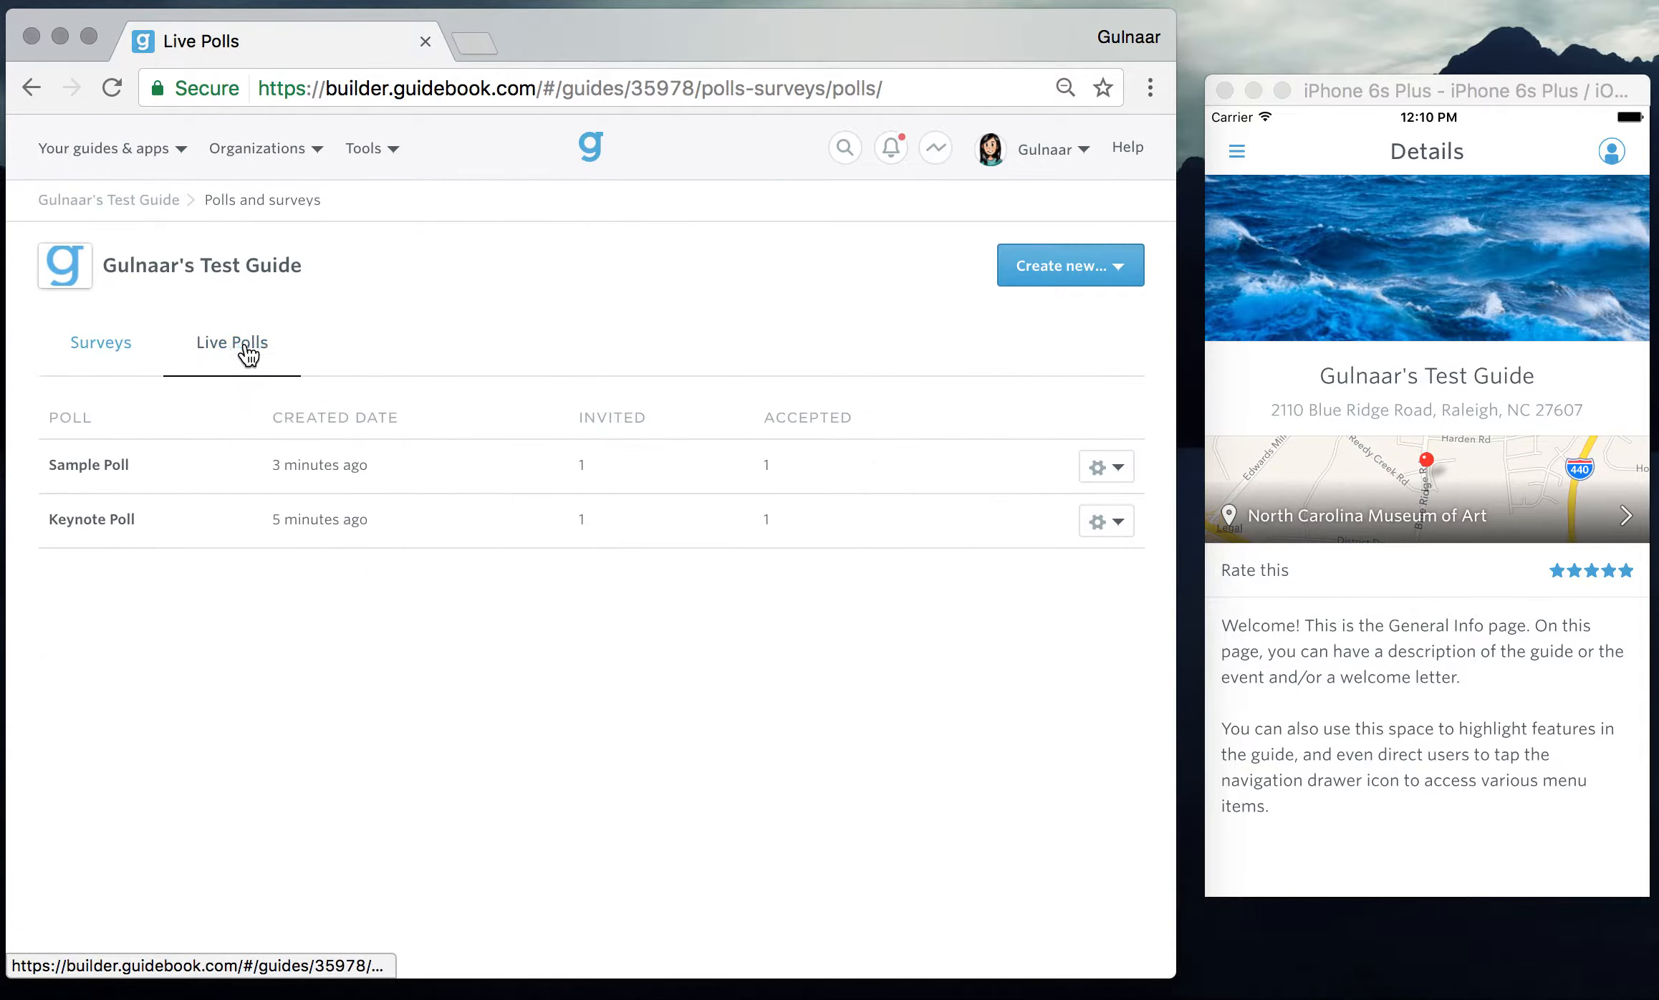
{"action": "left_click", "coordinate": [90, 465]}
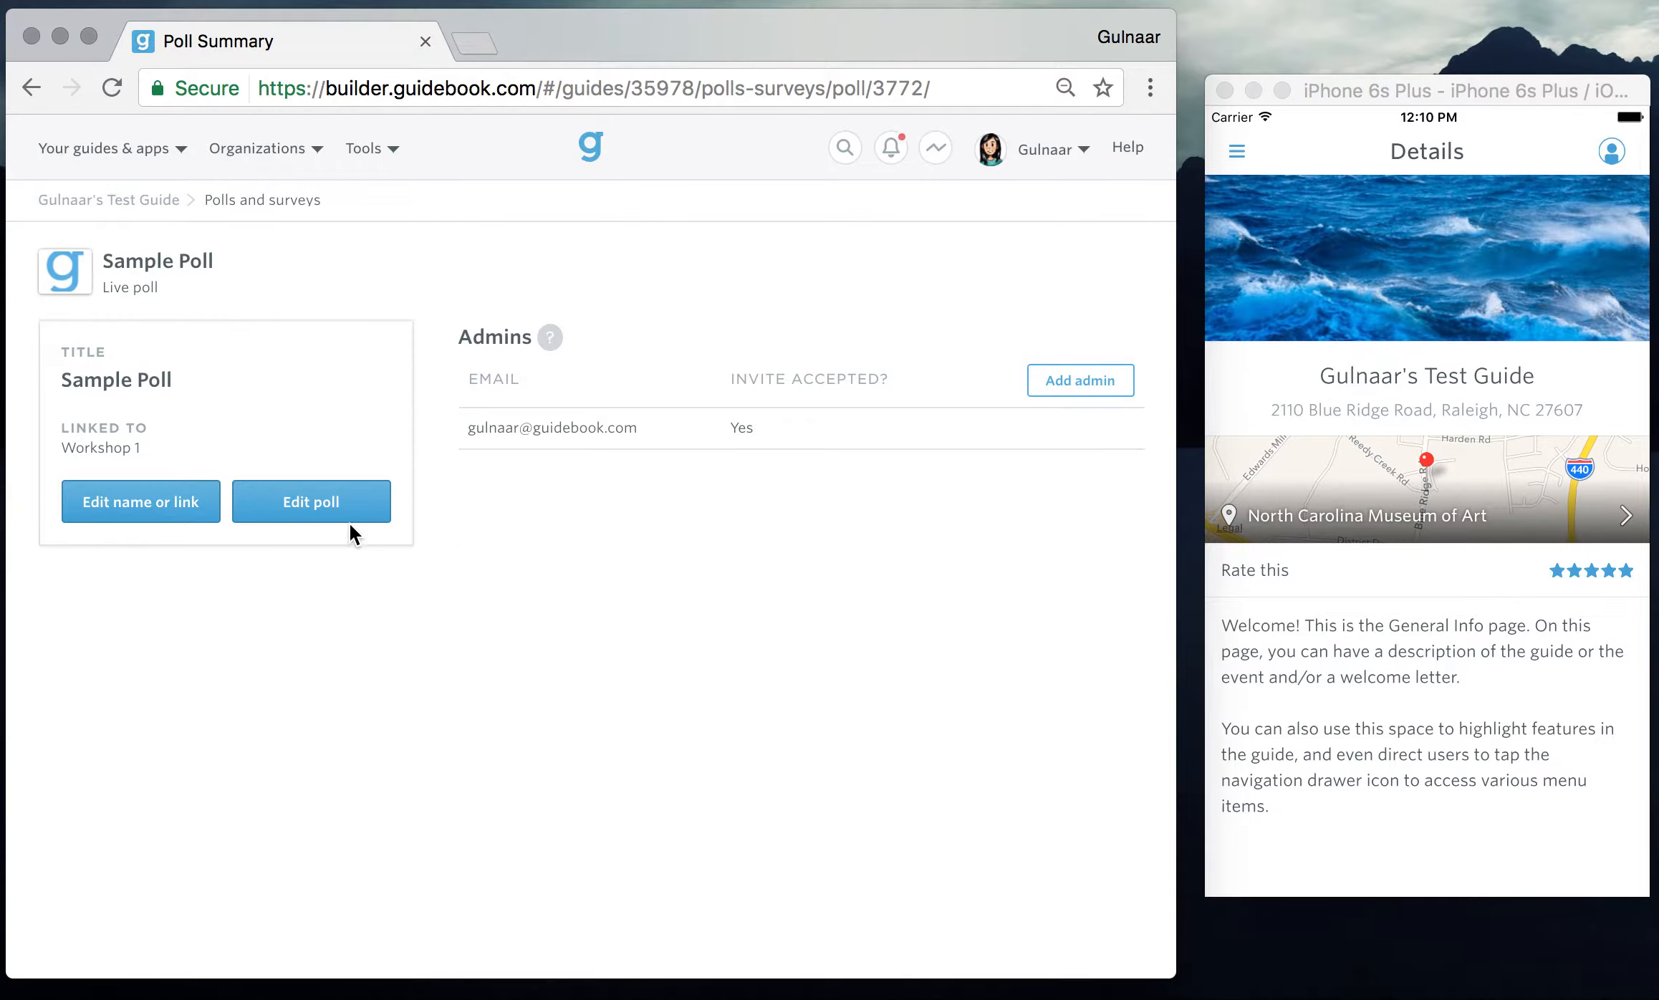
{"action": "left_click", "coordinate": [340, 506]}
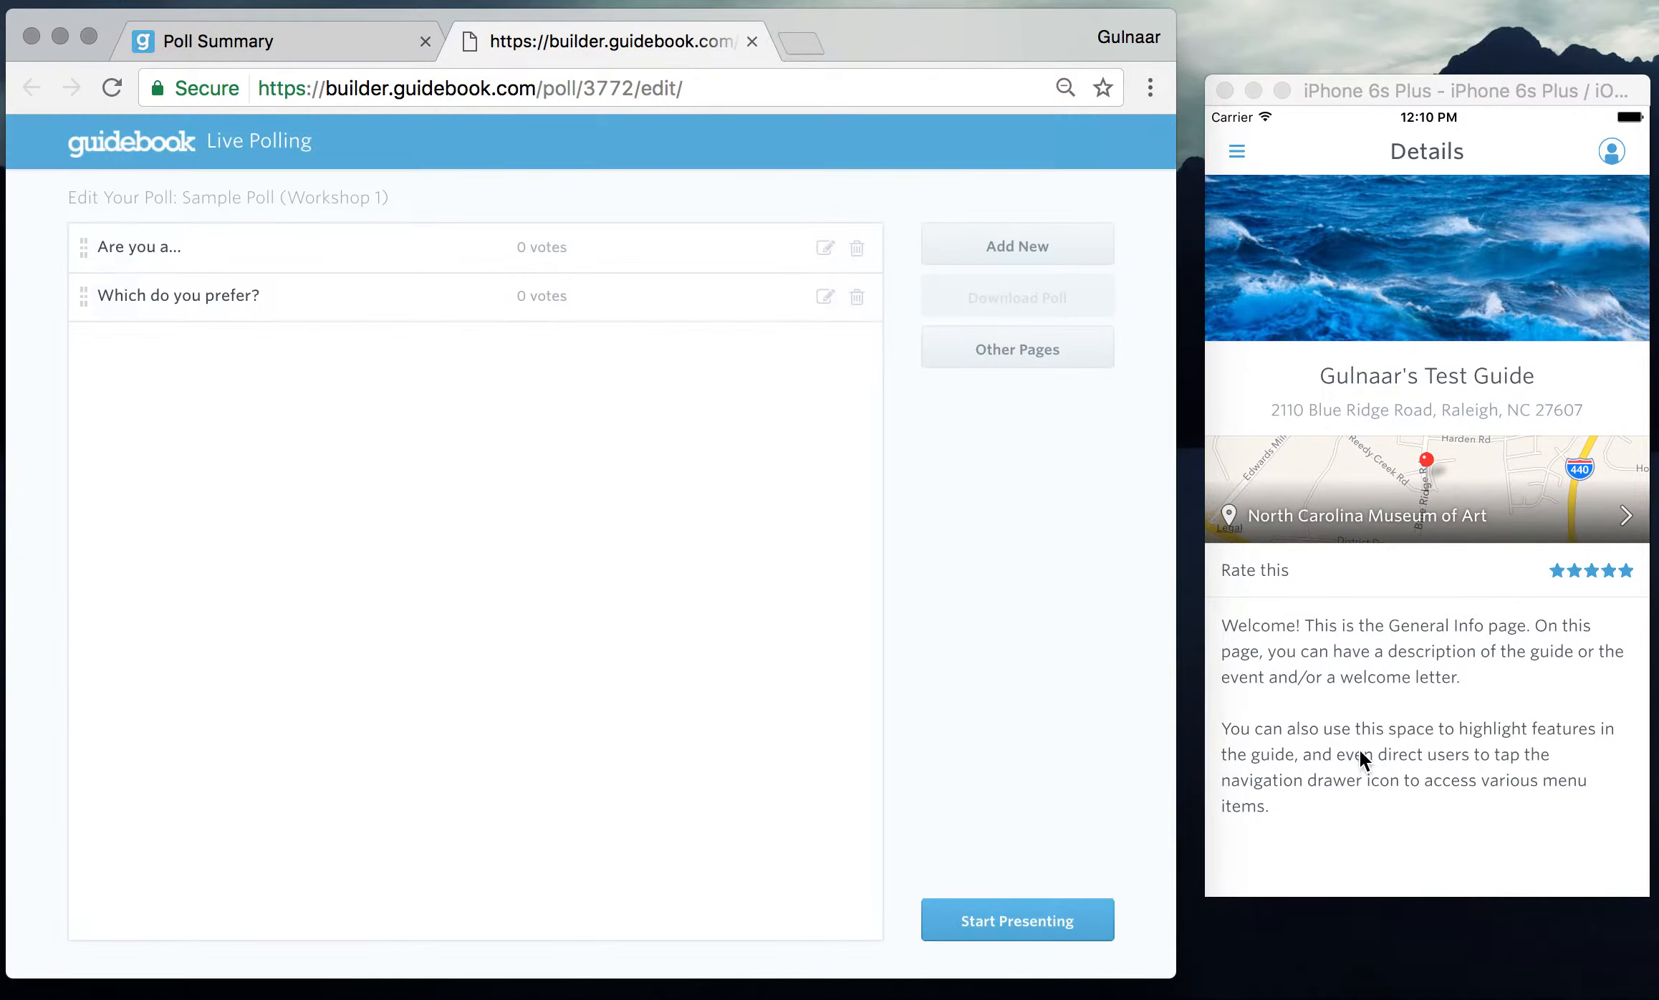
- In the iPhone simulator, refresh the guide and open the Sample Poll from the Workshop 1 session in the schedule
{"action": "left_click", "coordinate": [1395, 832]}
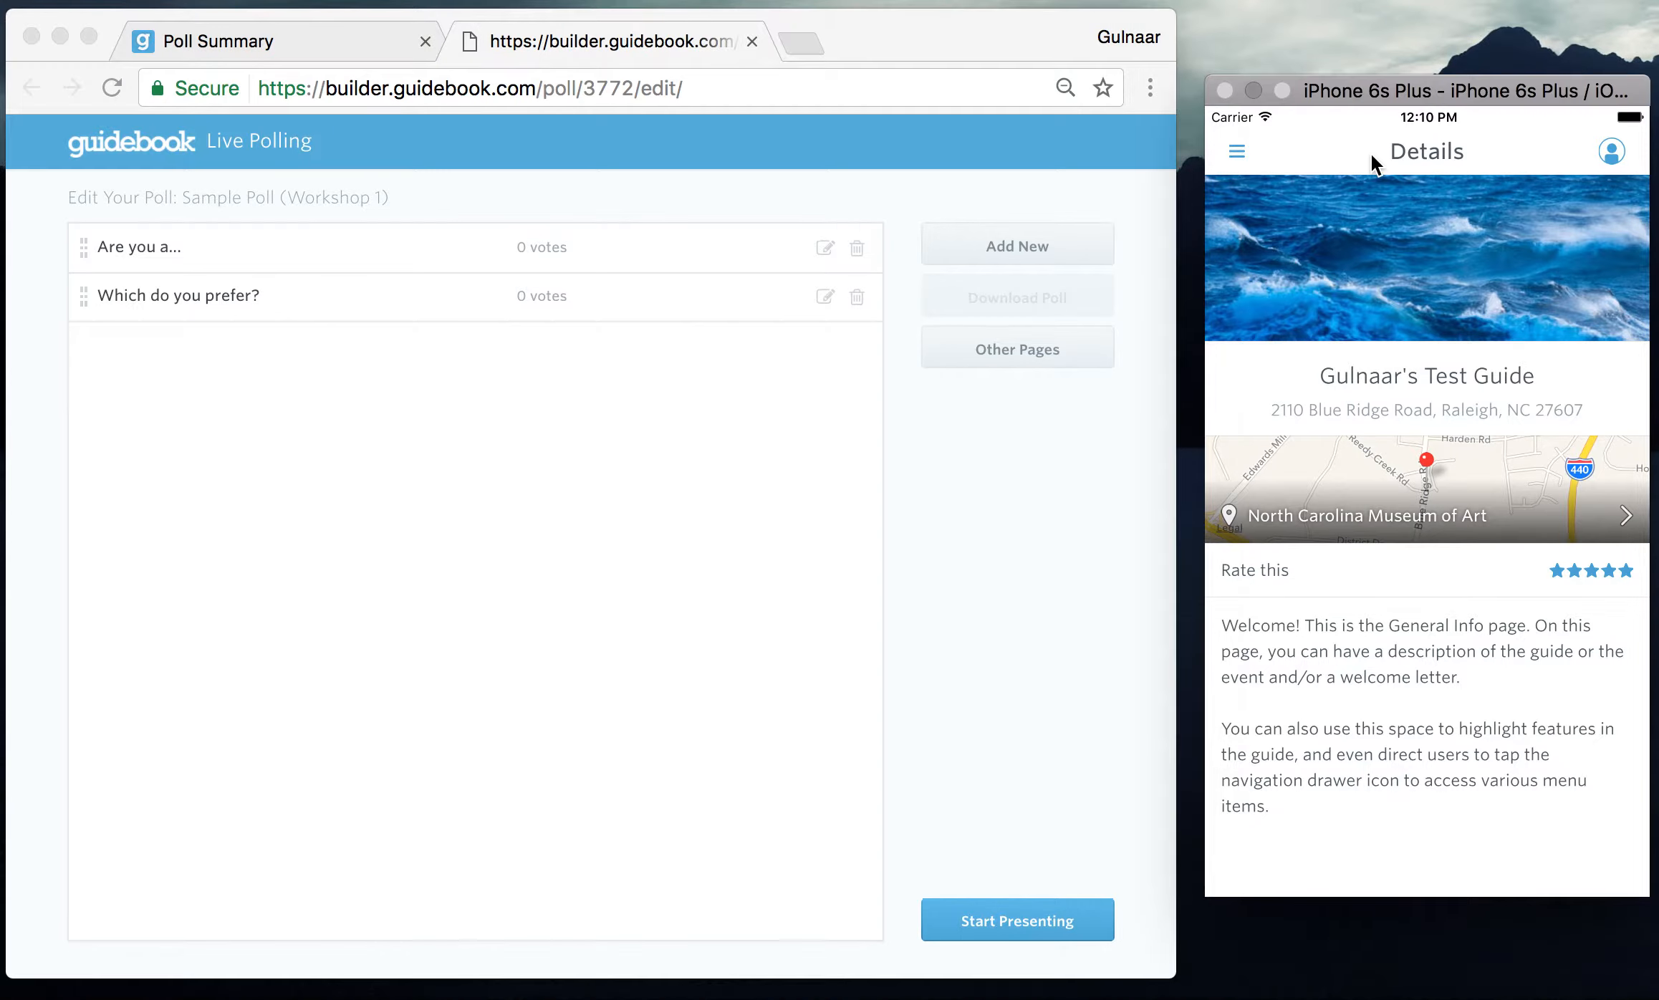
{"action": "left_click", "coordinate": [1237, 149]}
{"action": "left_click", "coordinate": [1554, 144]}
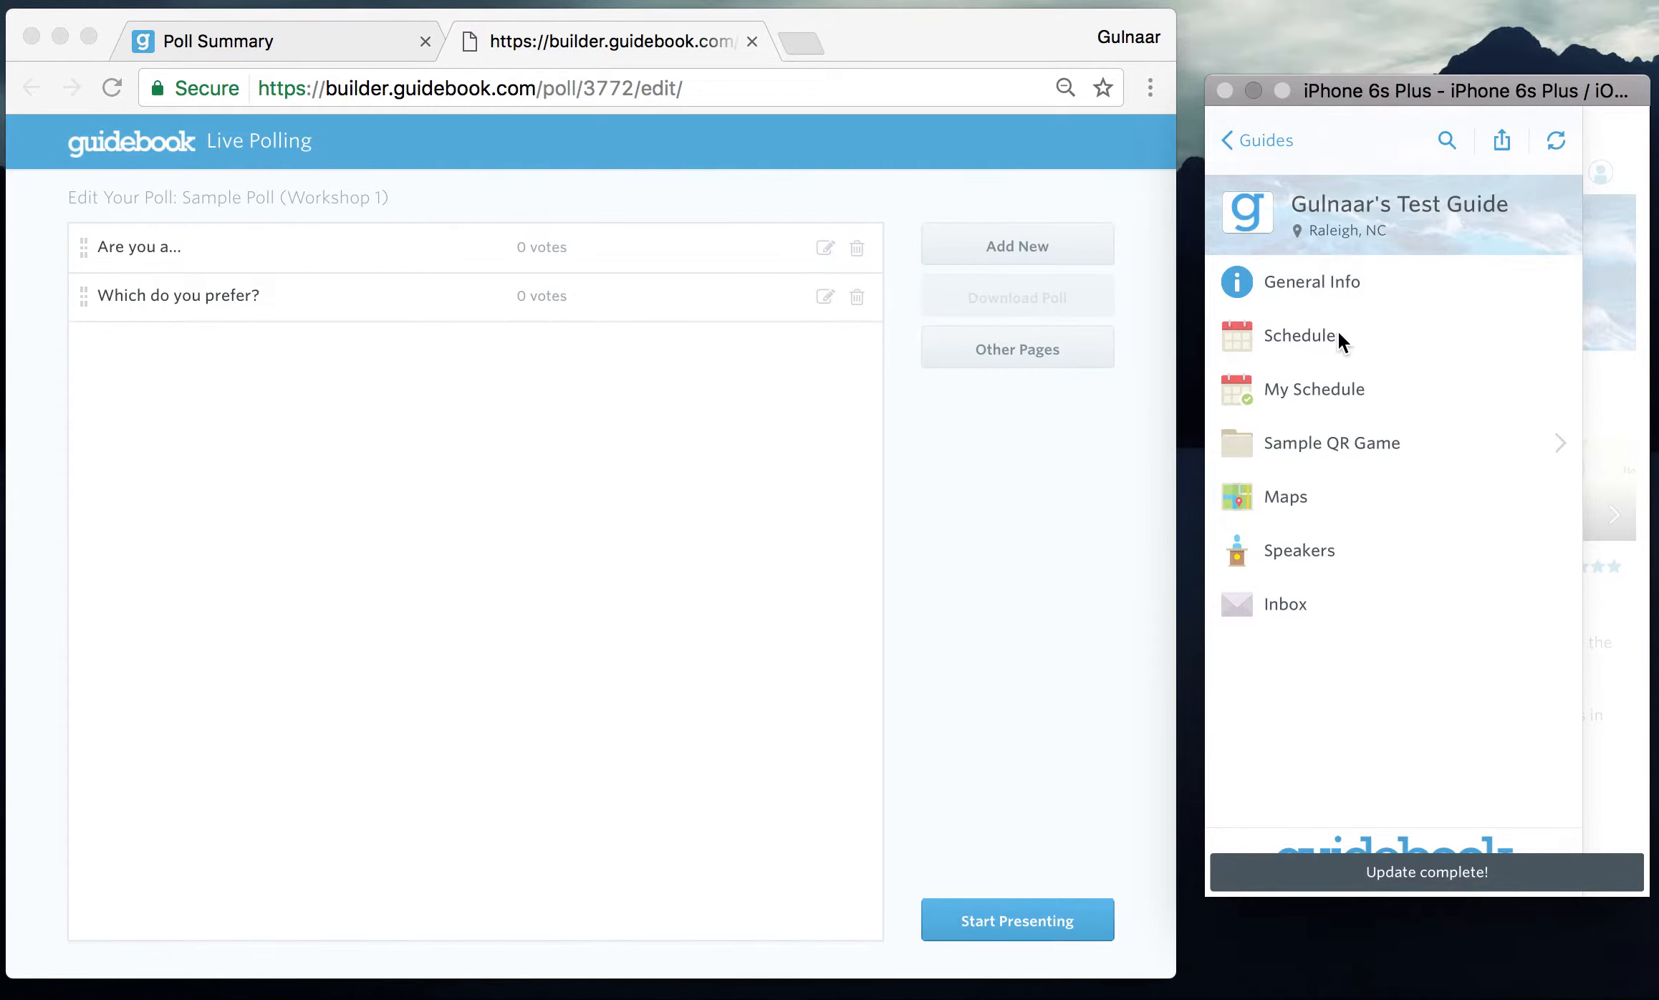
{"action": "left_click", "coordinate": [1303, 338]}
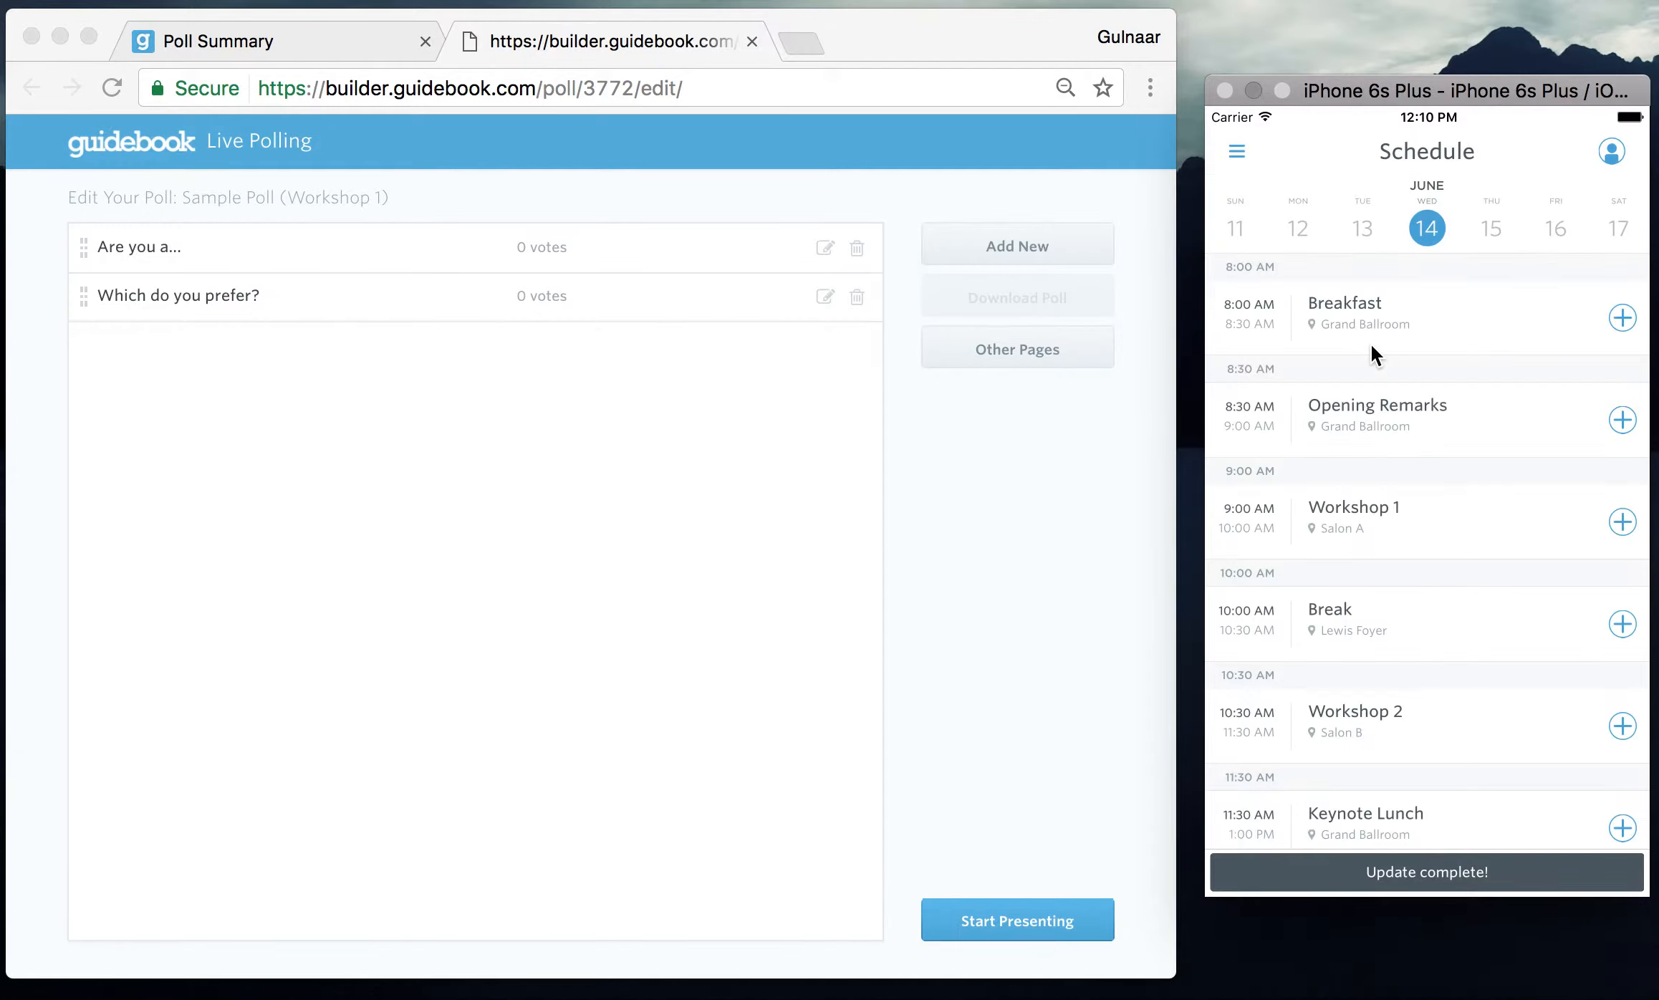
{"action": "left_click", "coordinate": [1388, 511]}
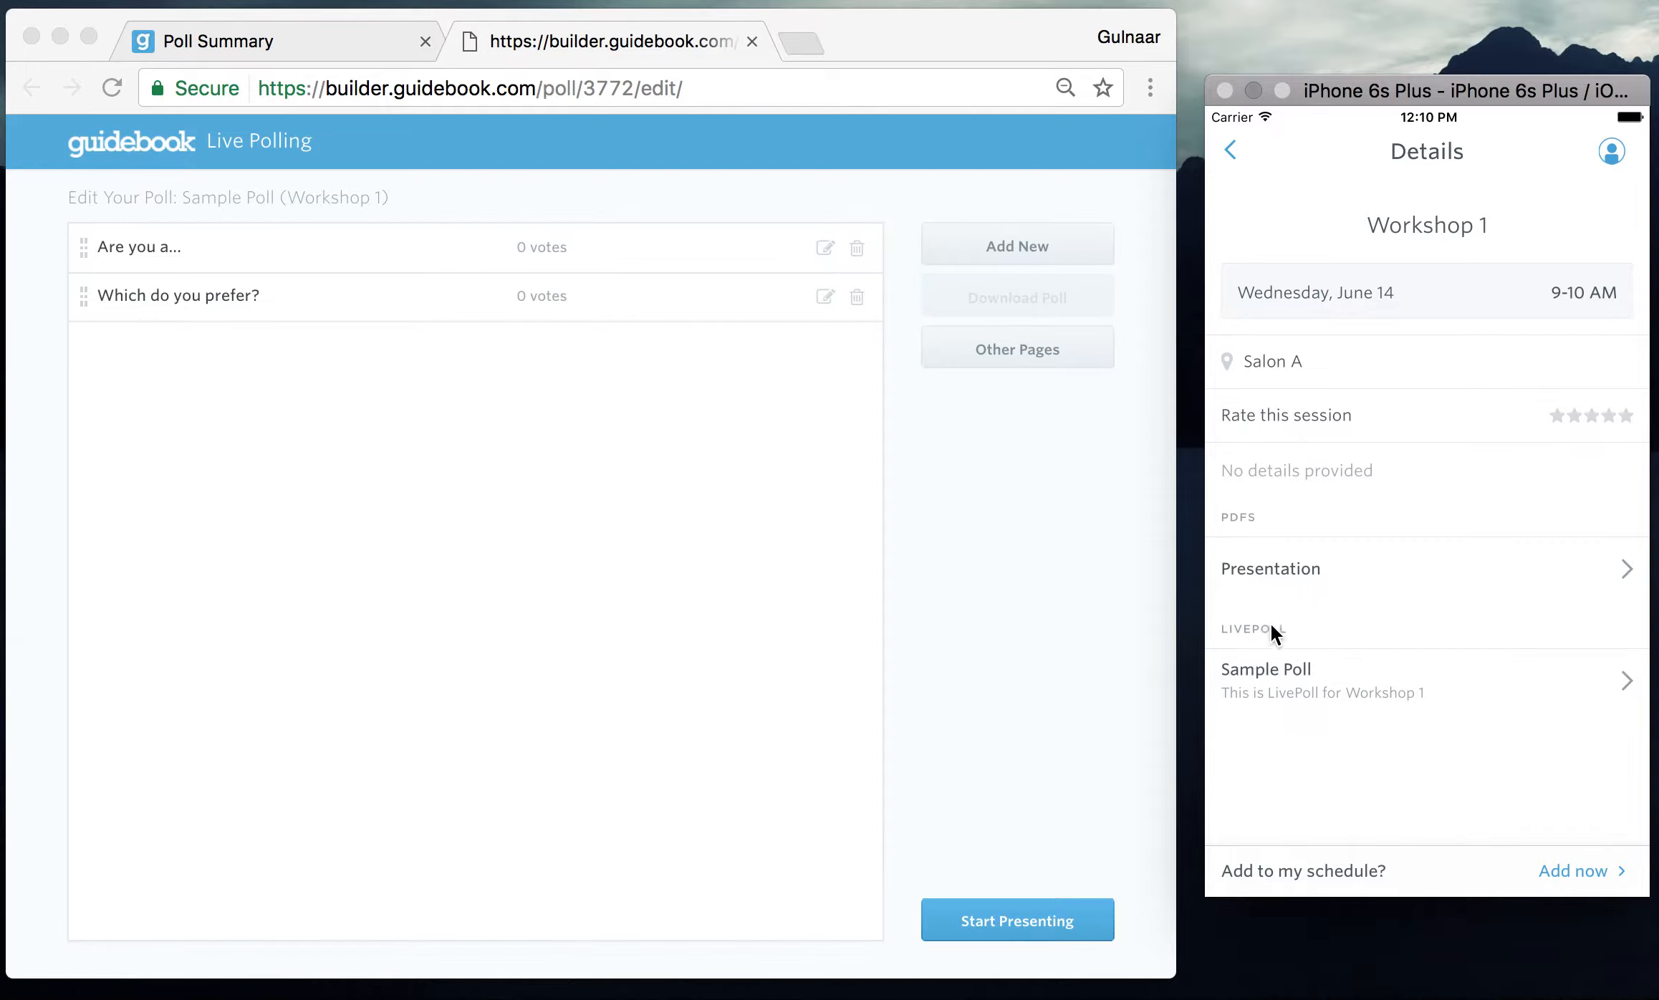
{"action": "left_click", "coordinate": [1300, 680]}
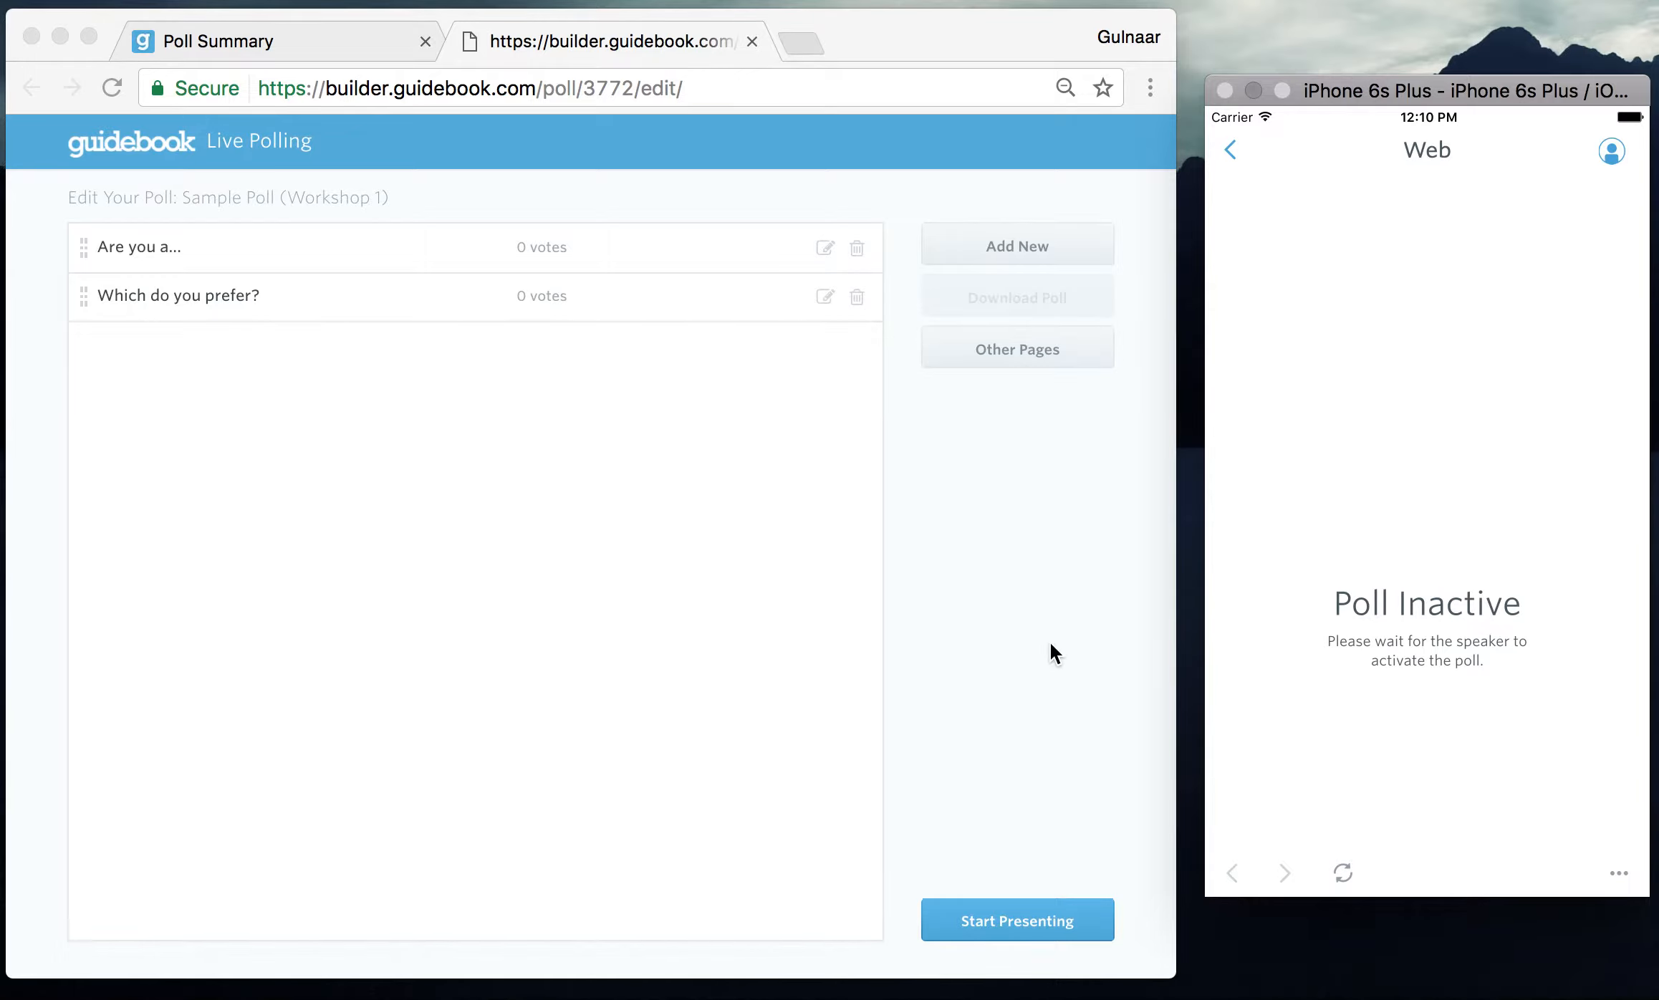
- Start presenting the Sample Poll in the browser and try answering "Are you a..." in the iPhone simulator
{"action": "left_click", "coordinate": [1107, 793]}
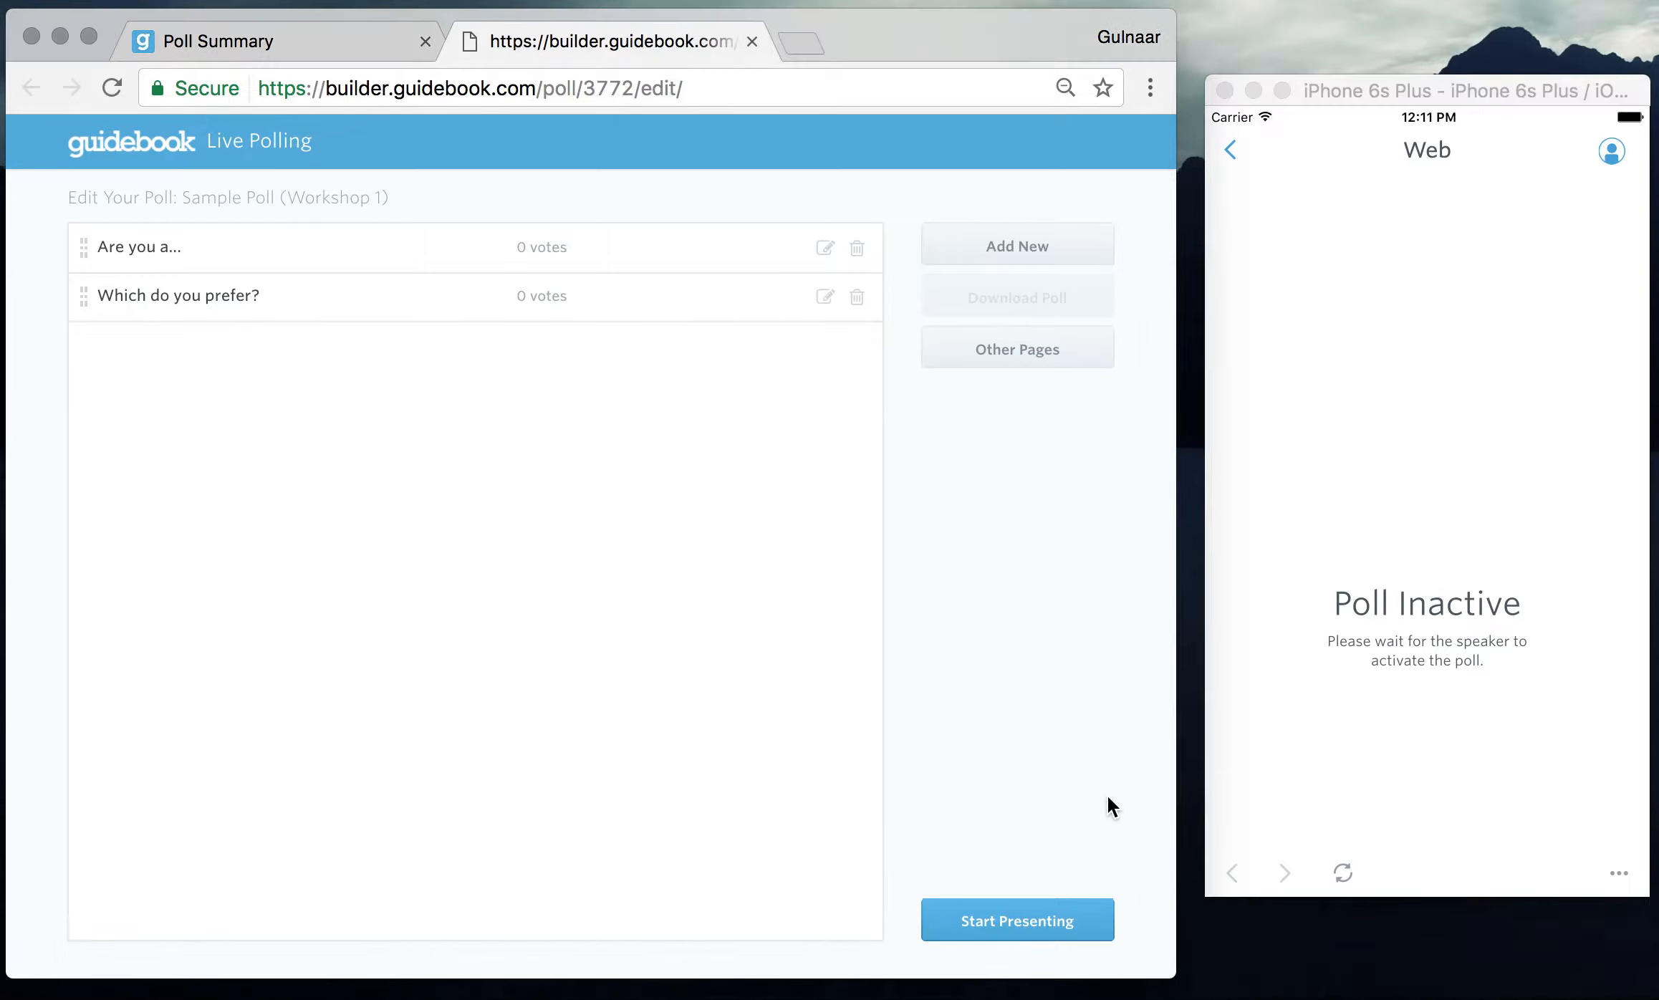
{"action": "left_click", "coordinate": [1092, 925]}
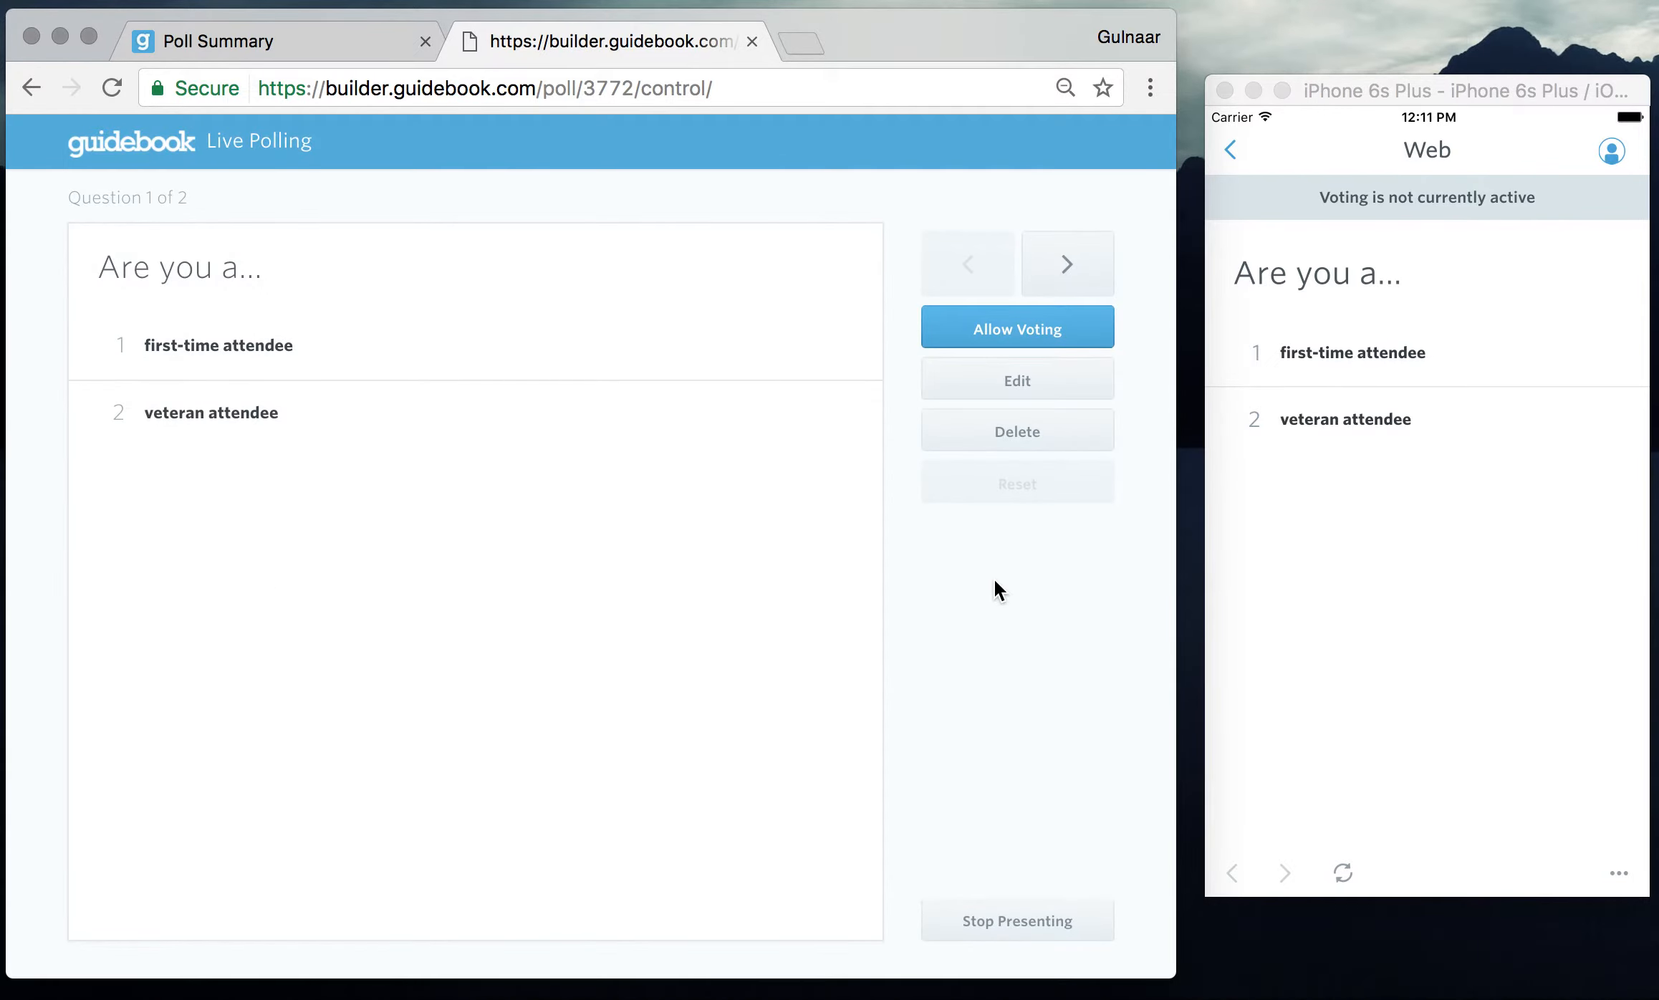
{"action": "left_click", "coordinate": [1397, 465]}
{"action": "left_click", "coordinate": [1400, 420]}
{"action": "left_click", "coordinate": [1404, 412]}
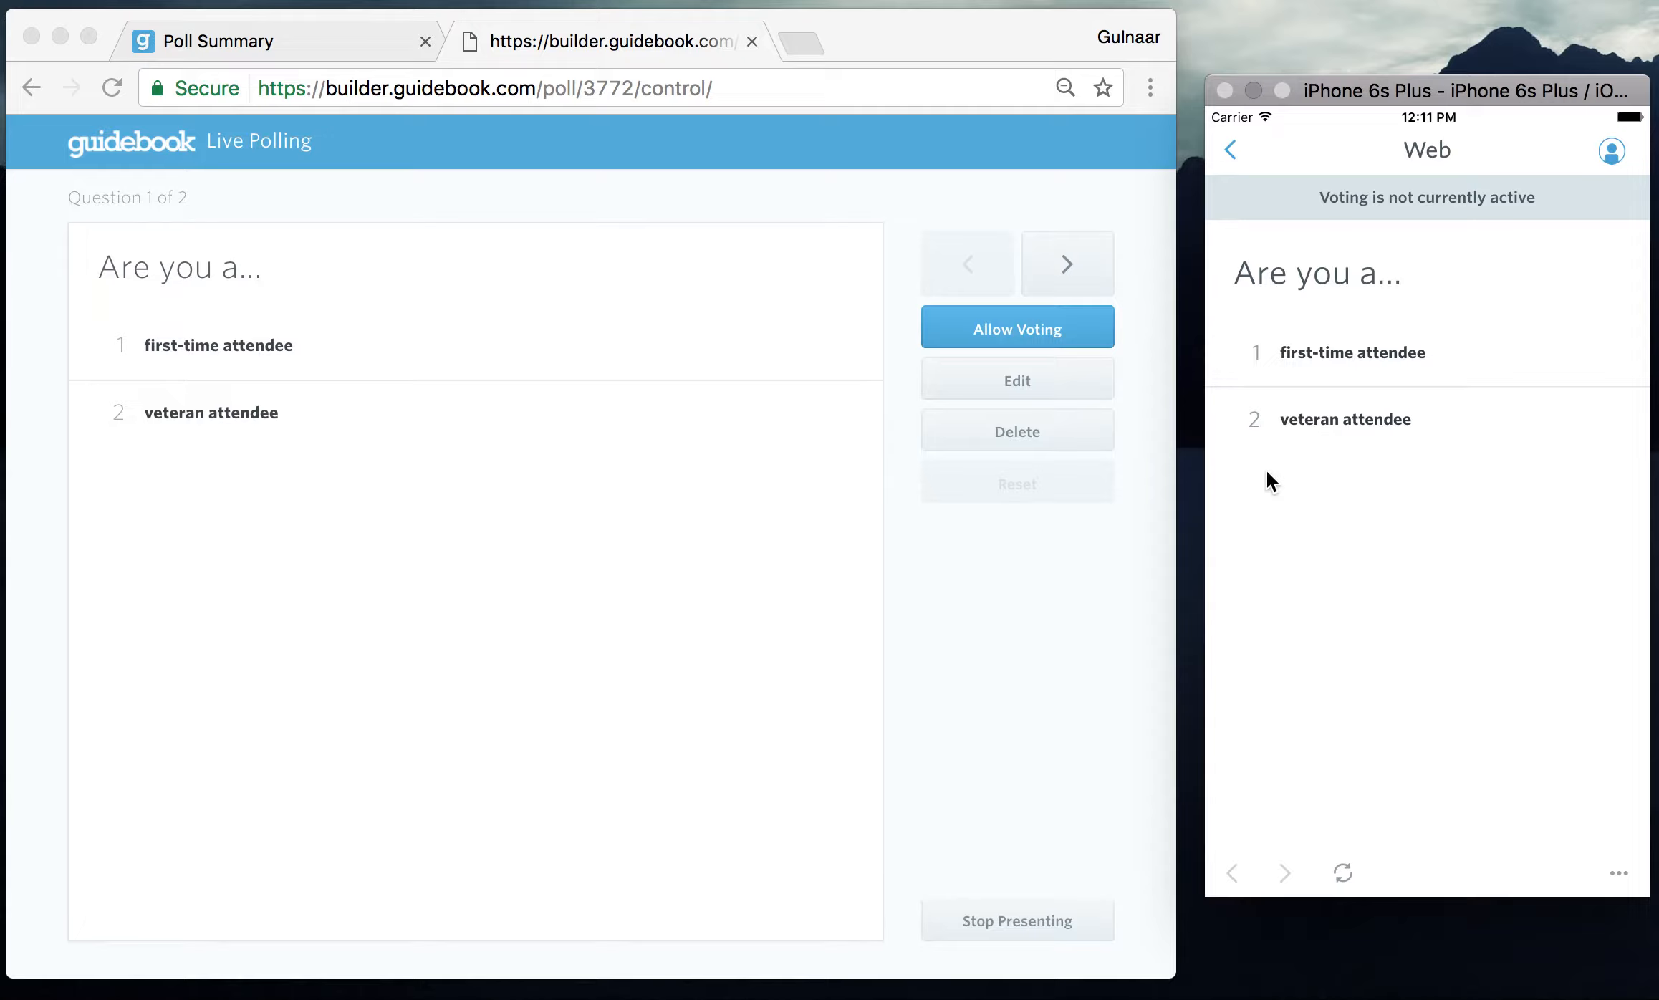
- Allow voting on "Are you a..." in the browser and submit the vote "first-time attendee" in the iPhone simulator
{"action": "left_click", "coordinate": [1014, 570]}
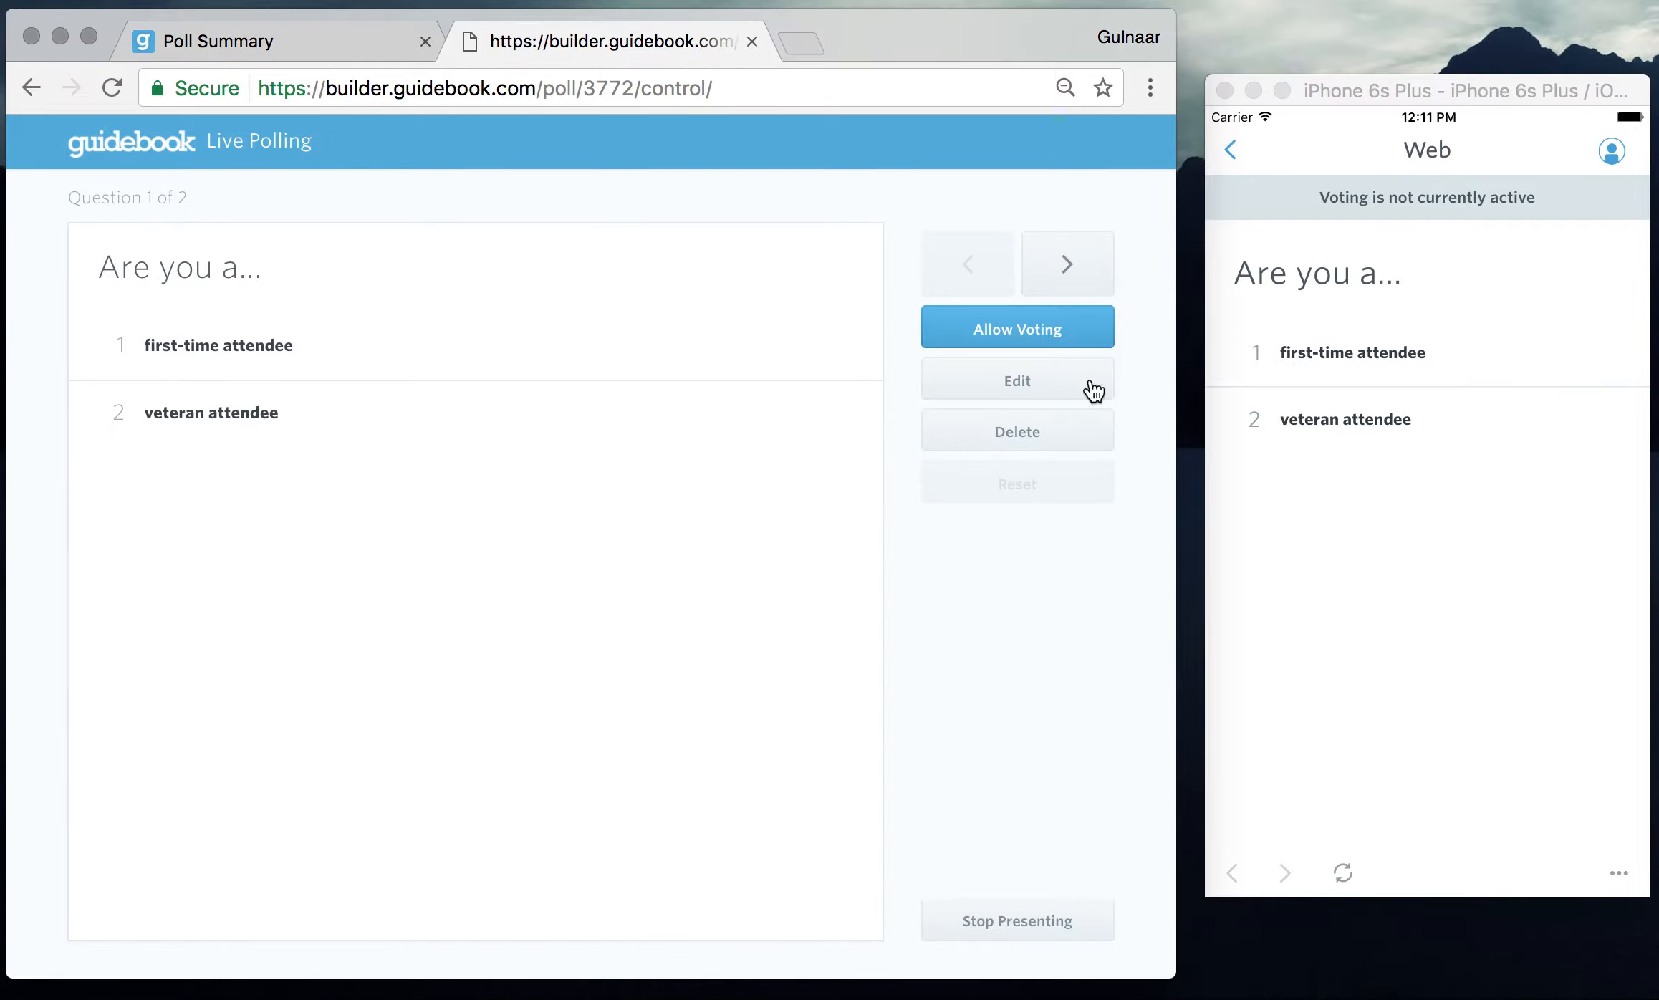
{"action": "left_click", "coordinate": [1086, 326]}
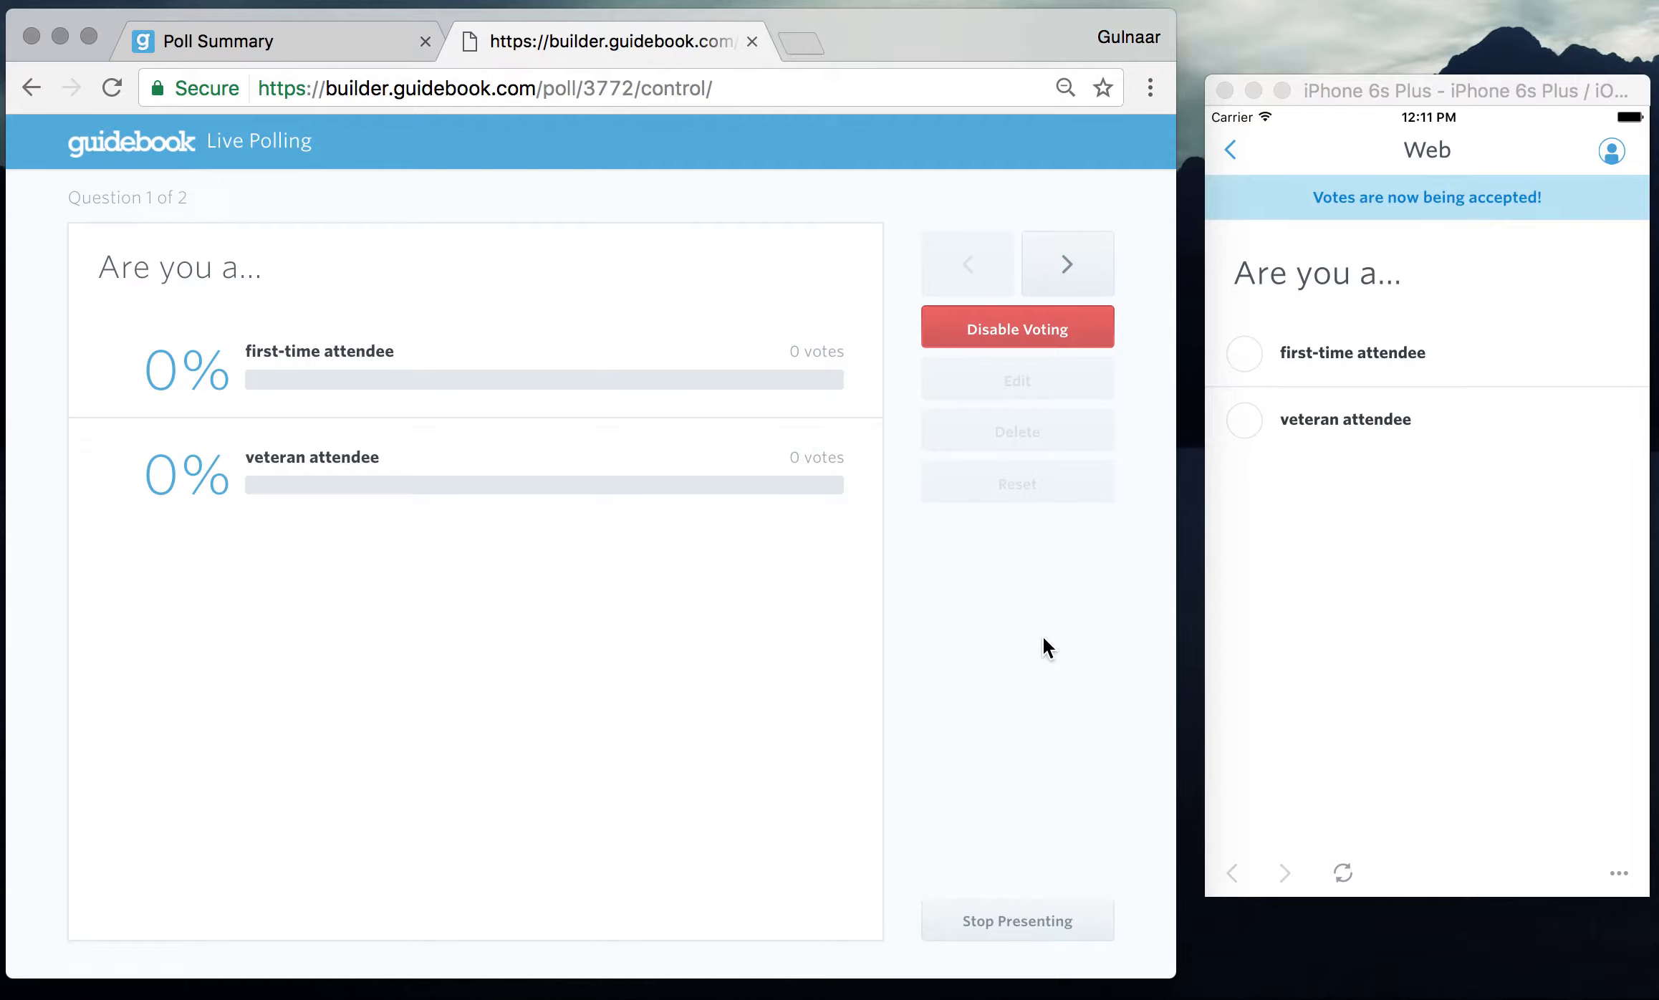
{"action": "left_click", "coordinate": [1373, 586]}
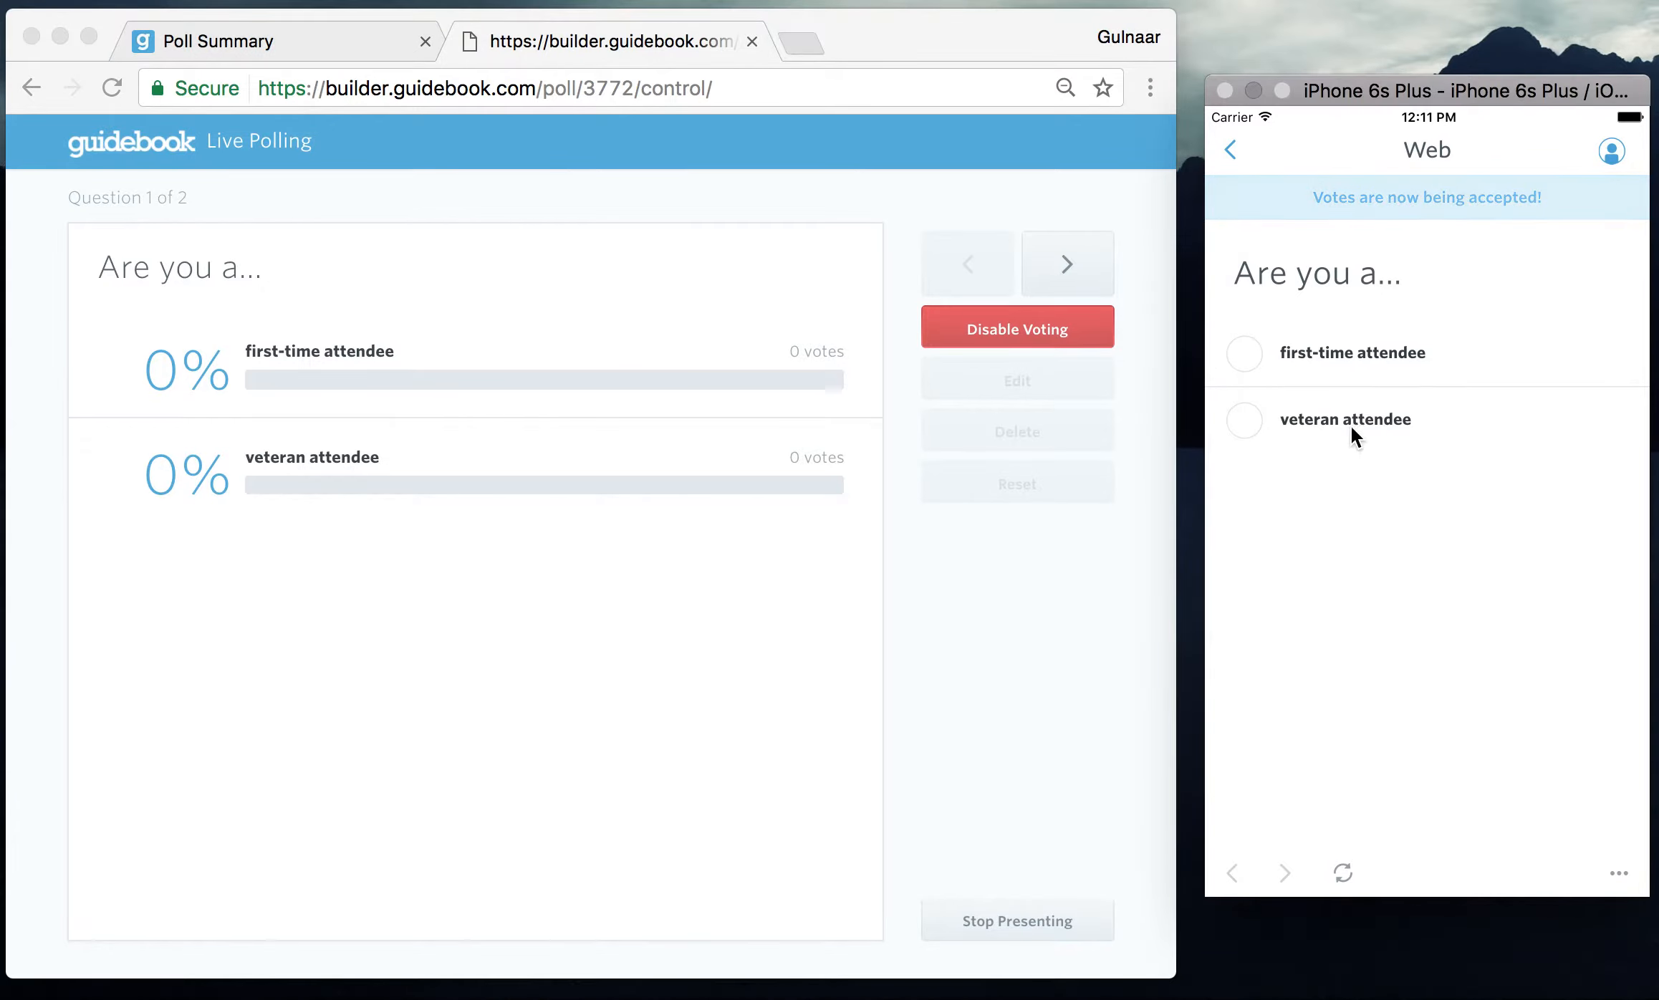
{"action": "left_click", "coordinate": [1247, 354]}
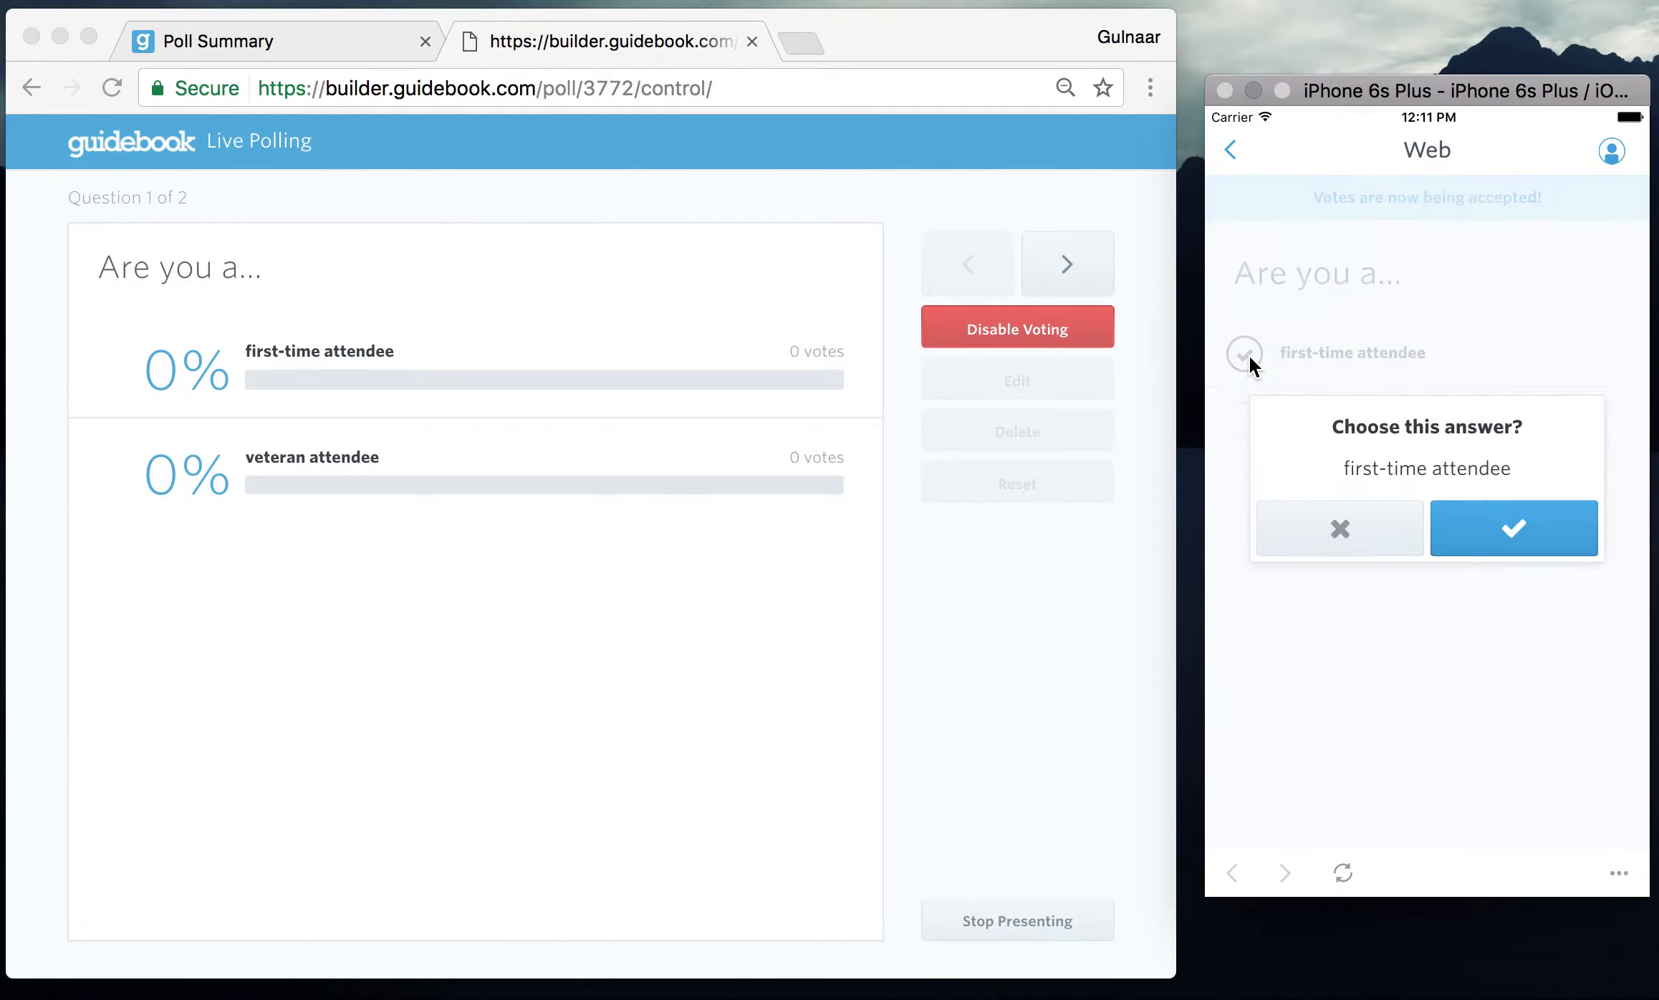
{"action": "left_click", "coordinate": [1540, 527]}
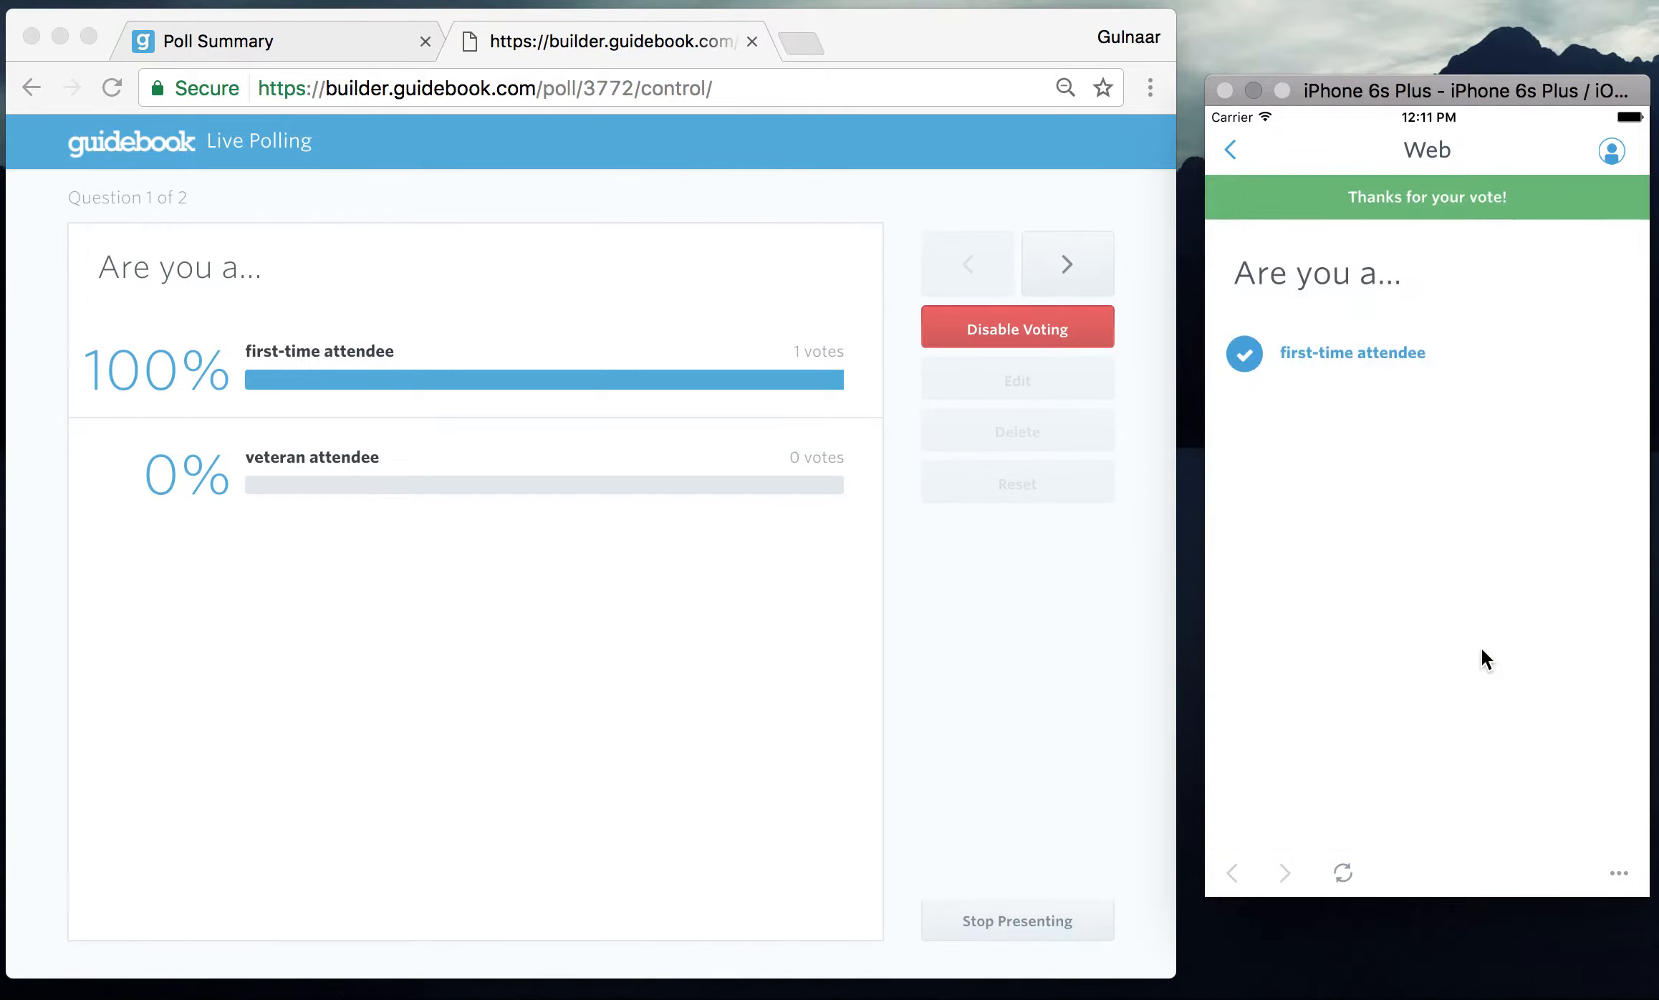
- Disable voting on "Are you a..." in the browser and advance to the question "Which do you prefer?"
{"action": "left_click", "coordinate": [948, 569]}
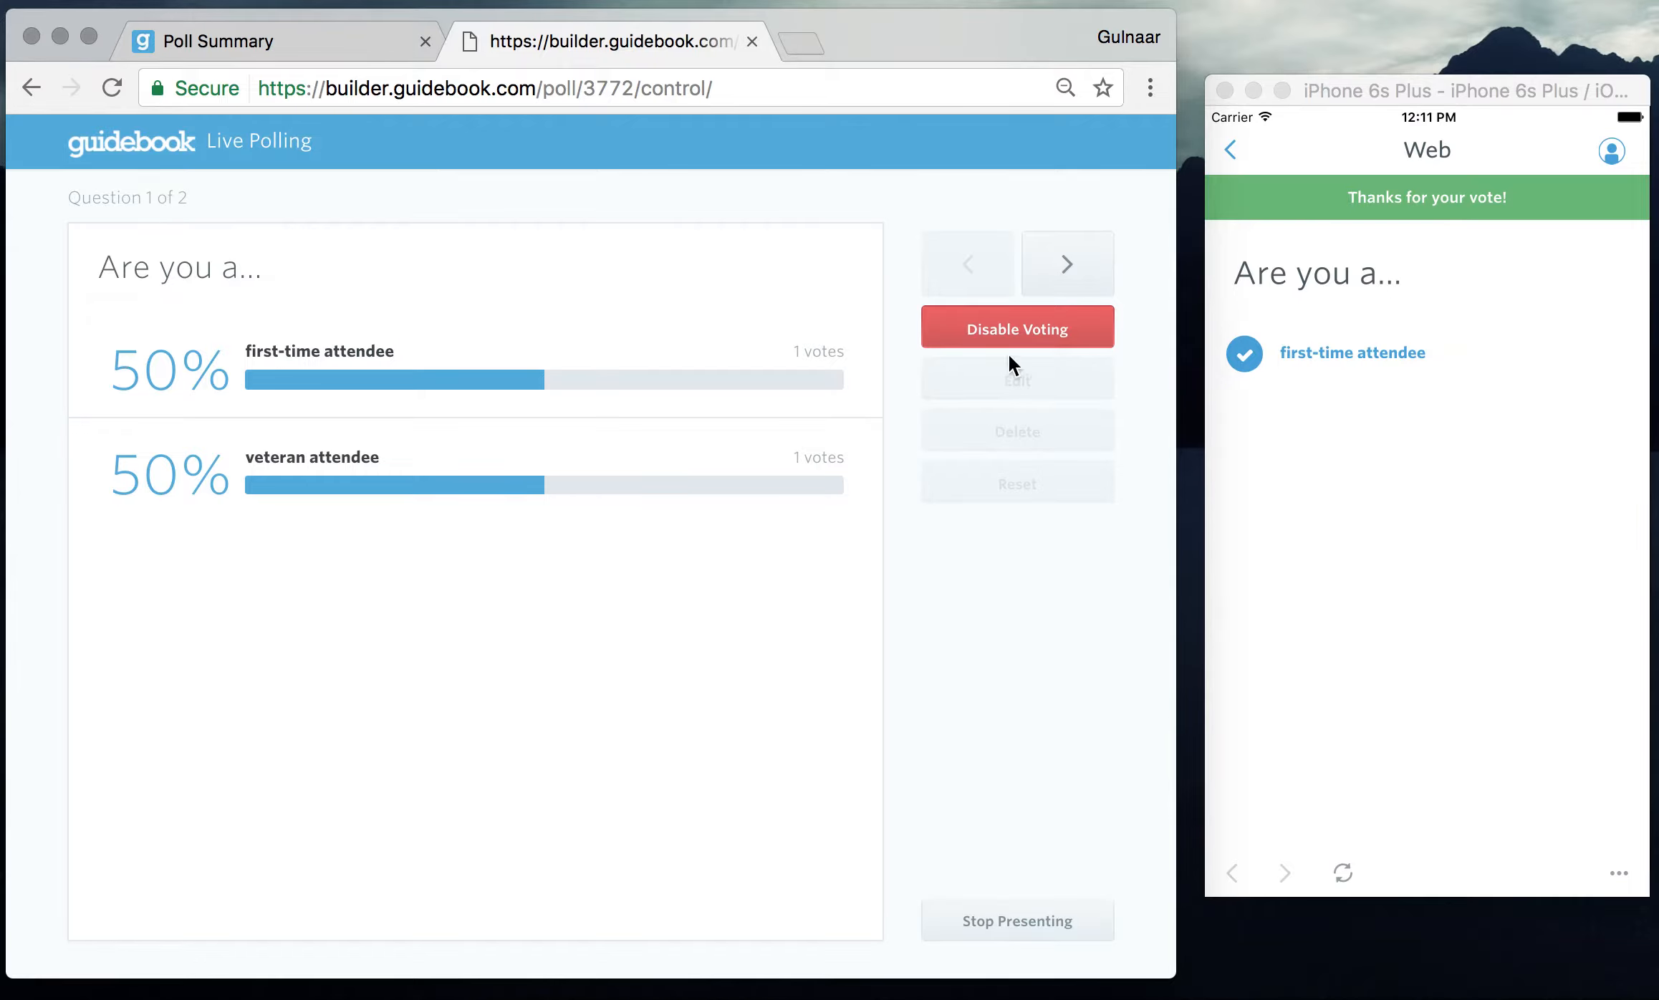
{"action": "left_click", "coordinate": [1087, 337]}
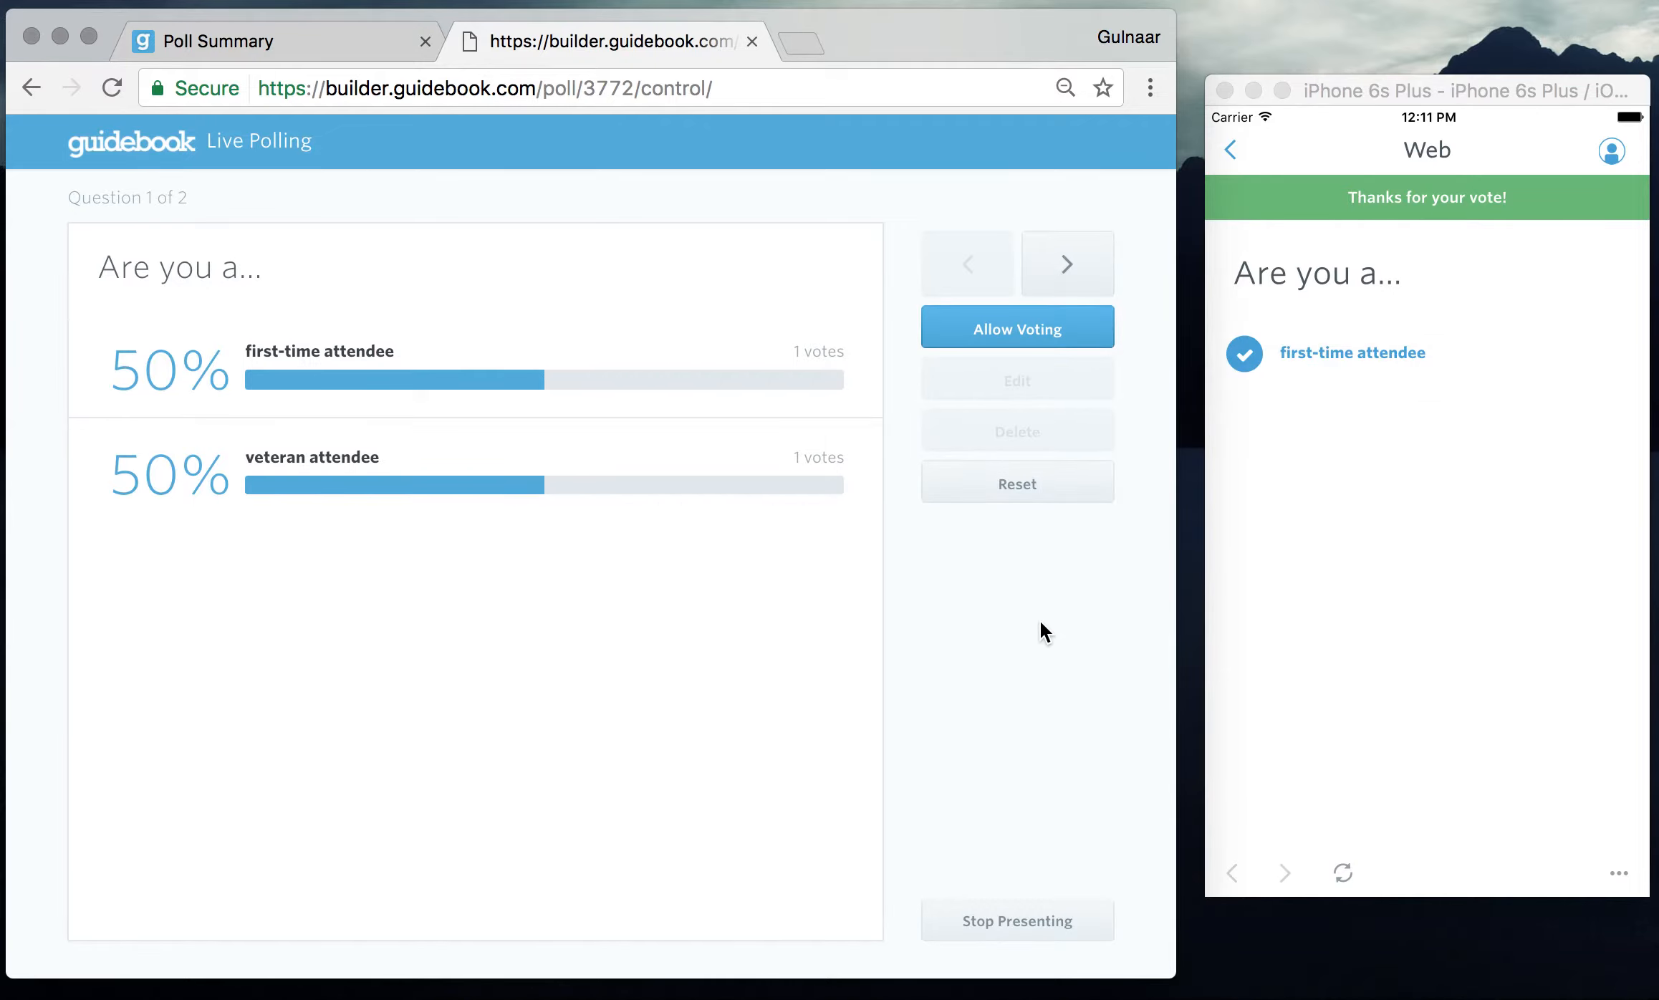
{"action": "left_click", "coordinate": [1082, 272]}
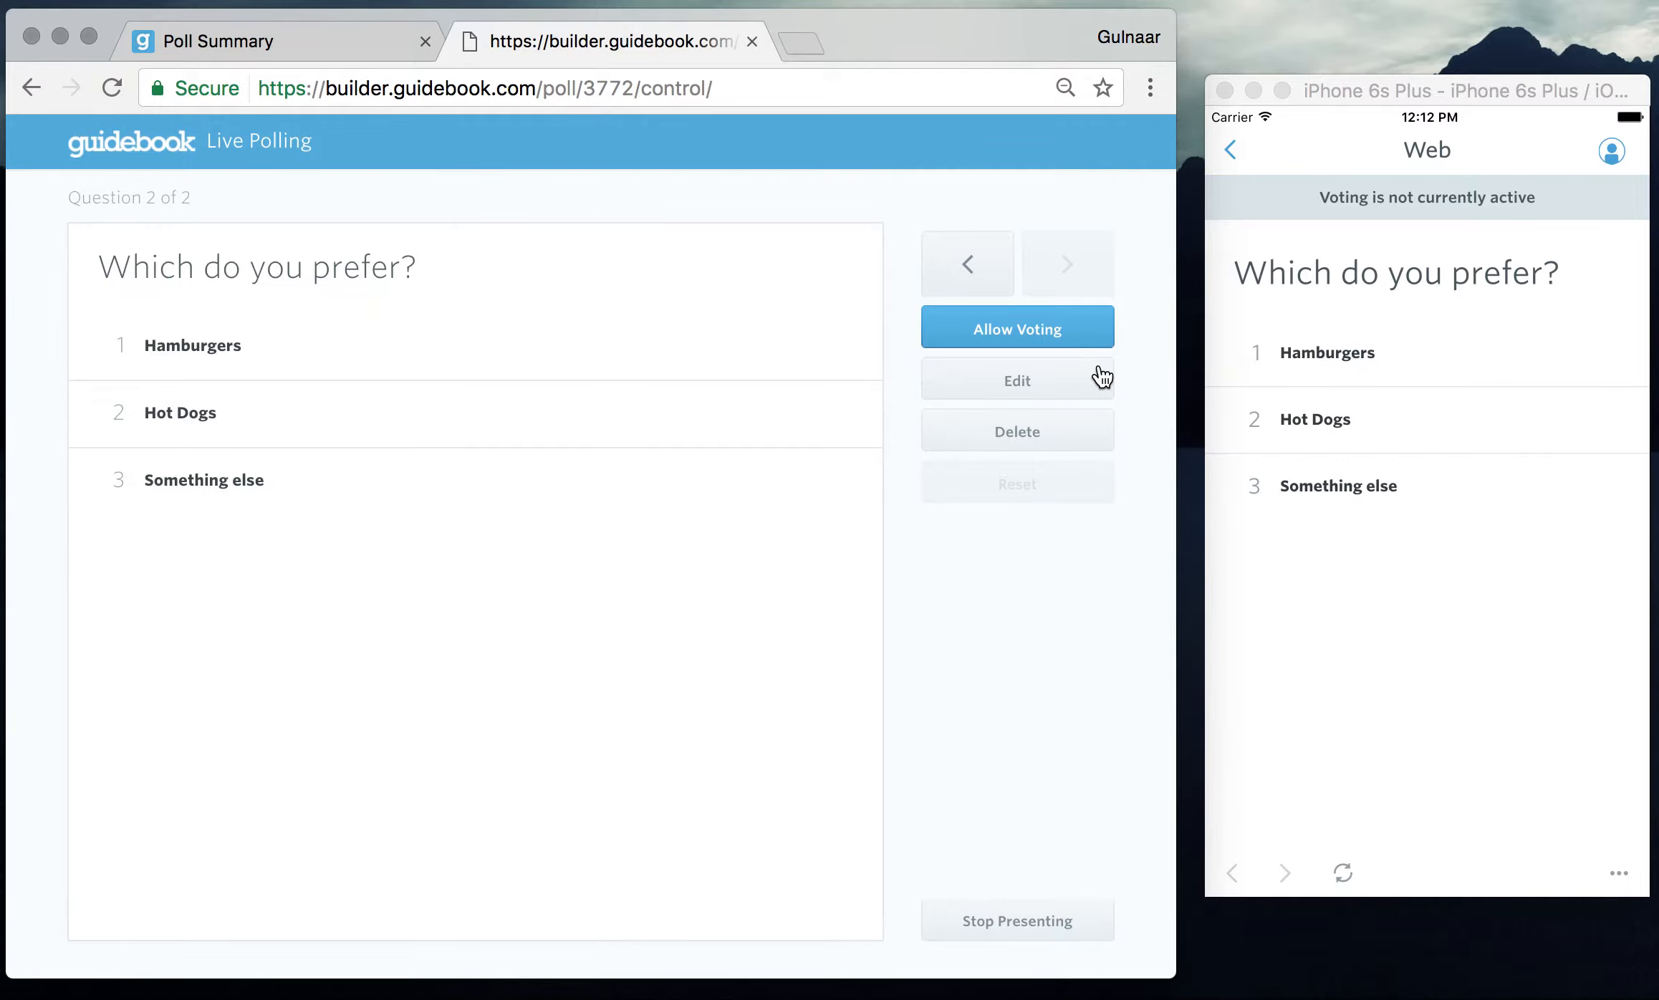
- Allow voting on "Which do you prefer?" and submit the vote "Something else" in the iPhone simulator
{"action": "left_click", "coordinate": [1086, 332]}
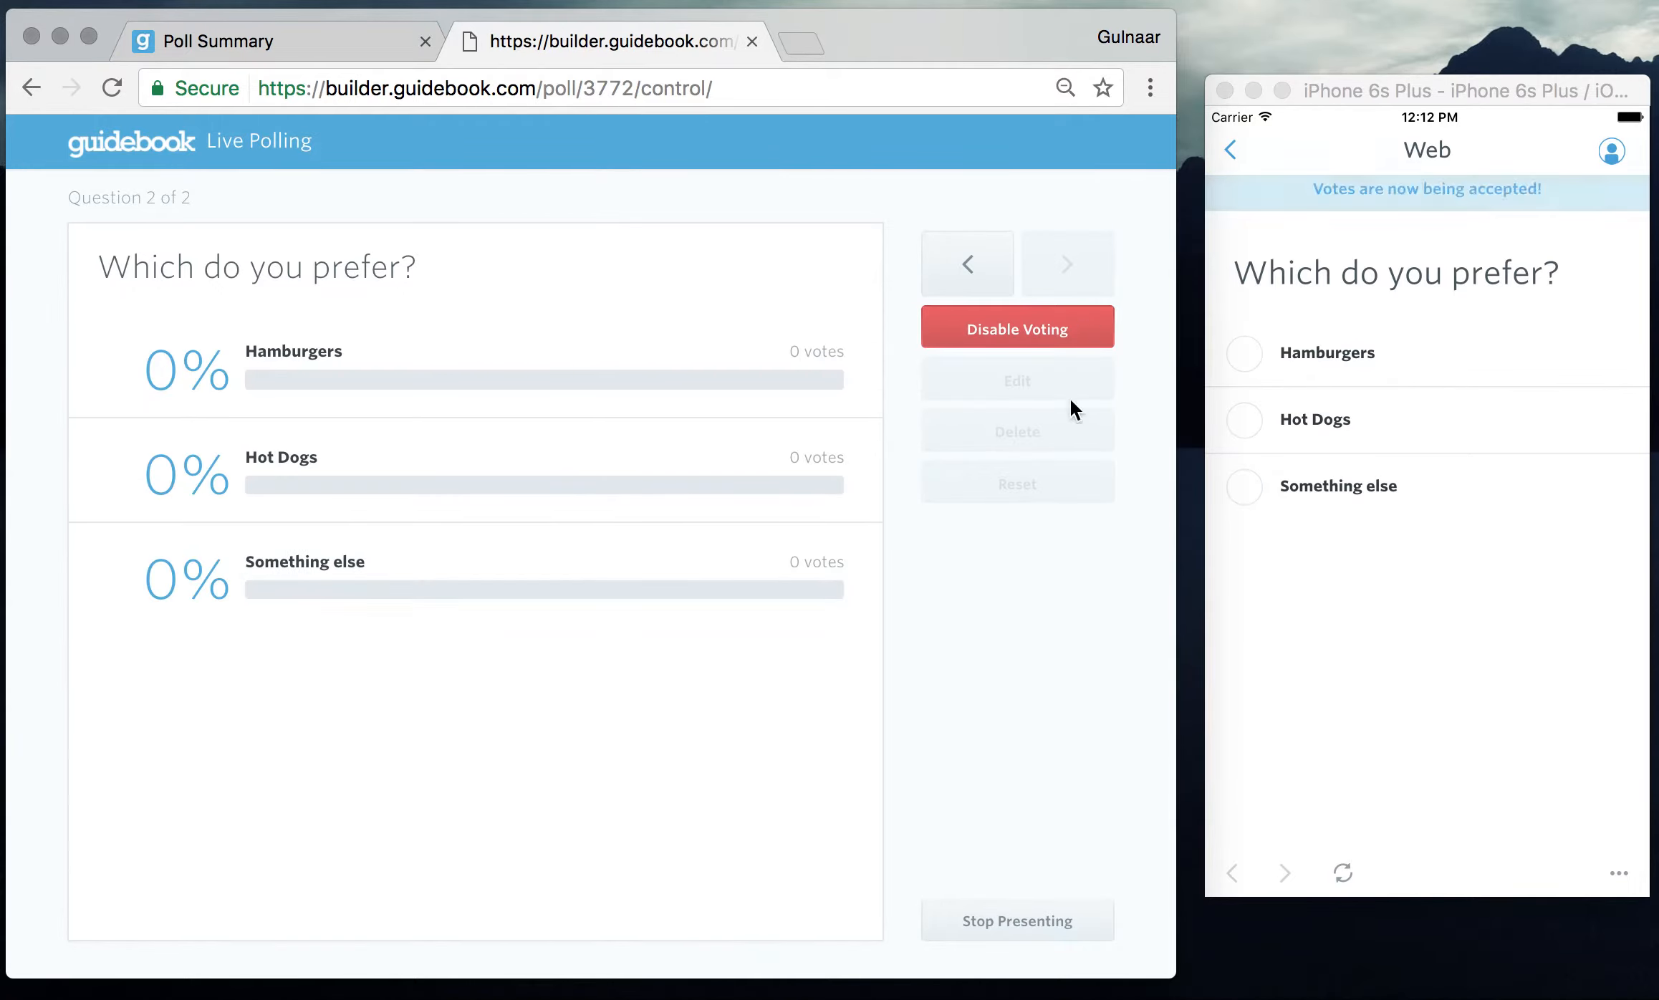
{"action": "left_click", "coordinate": [1365, 633]}
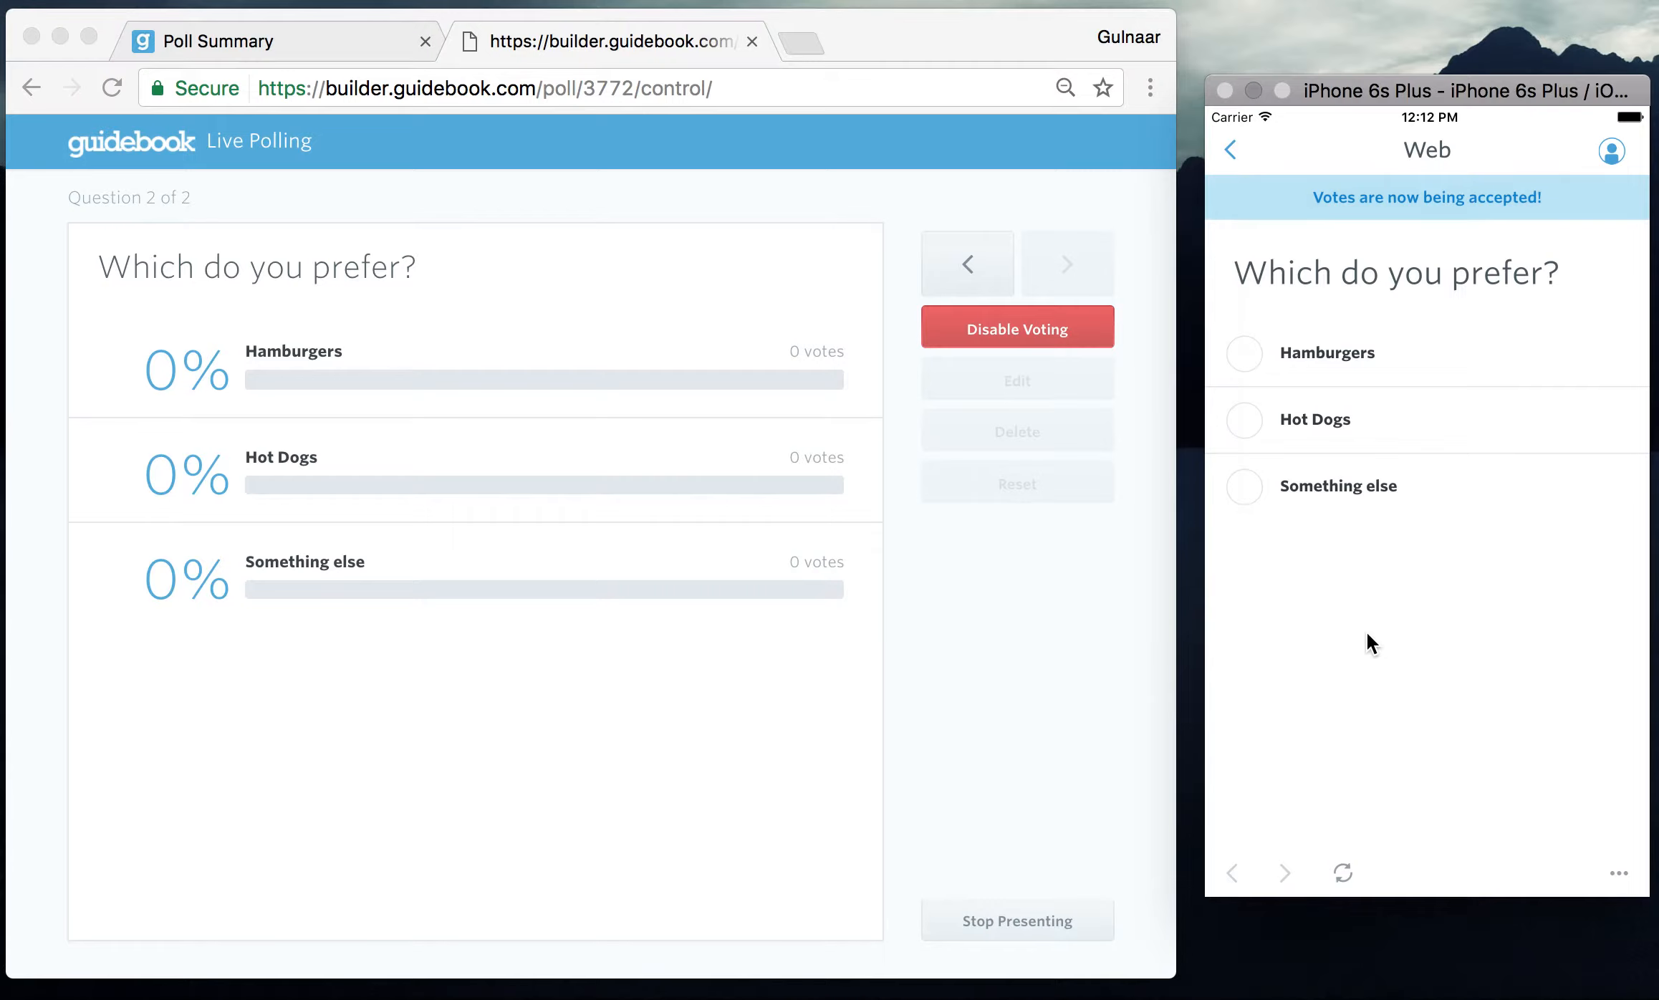
{"action": "left_click", "coordinate": [1255, 490]}
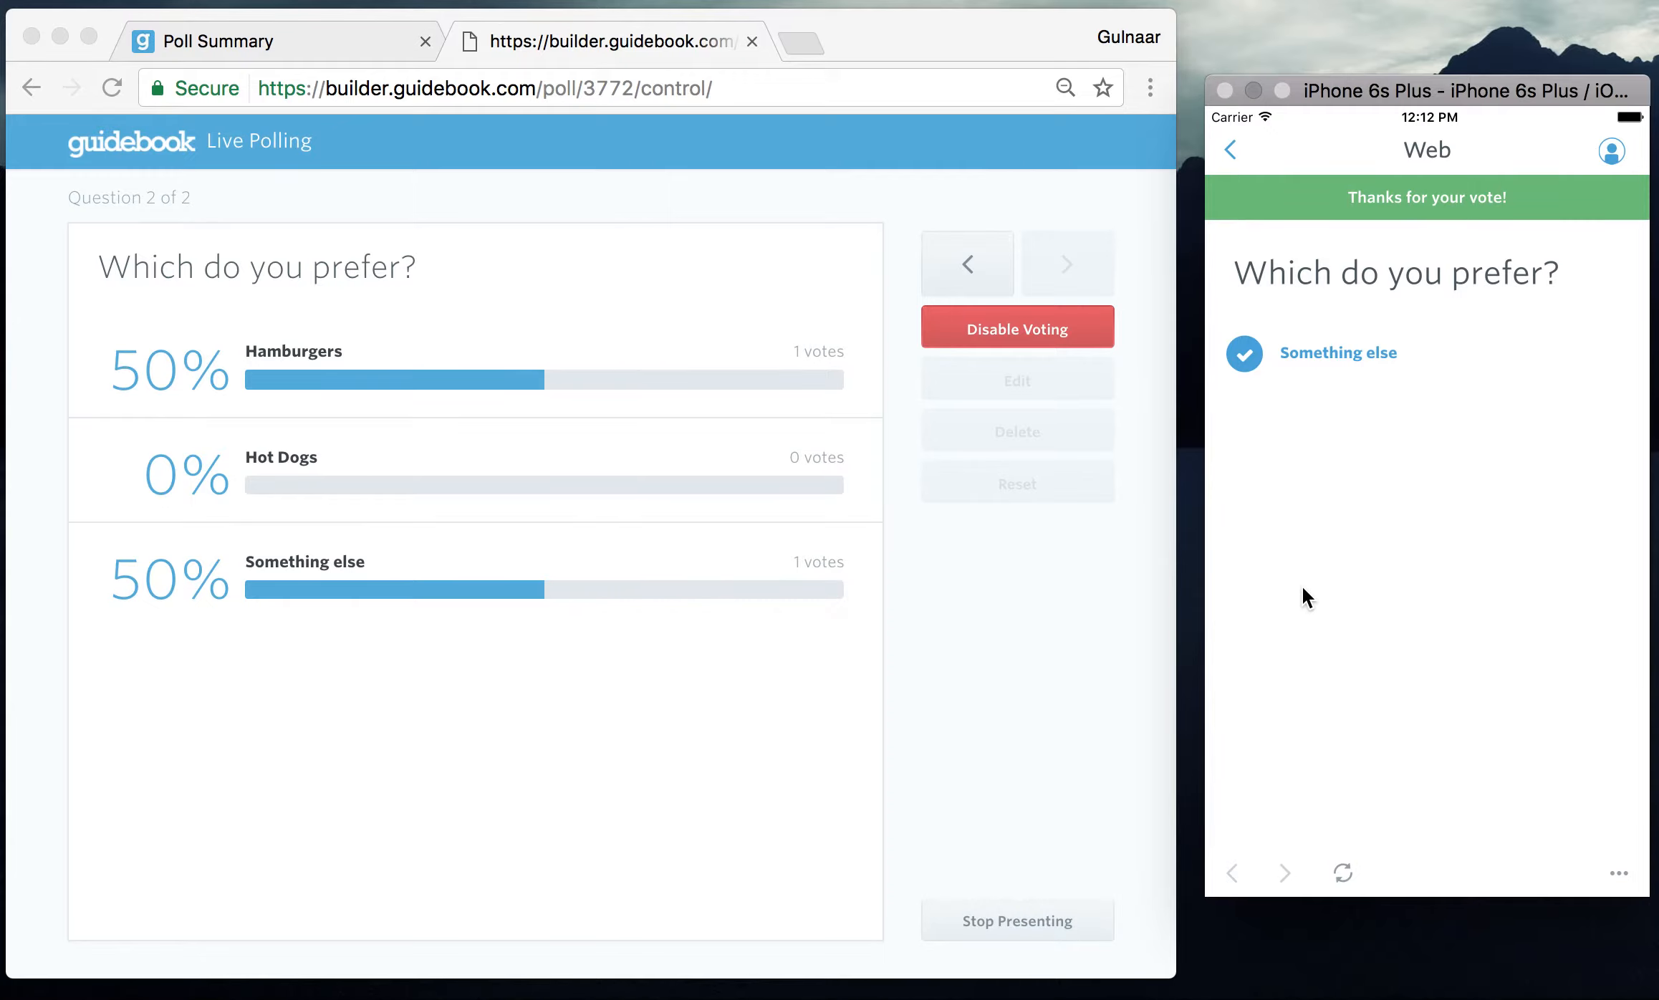
- Disable voting on "Which do you prefer?" in the browser and stop presenting the poll
{"action": "left_click", "coordinate": [1032, 596]}
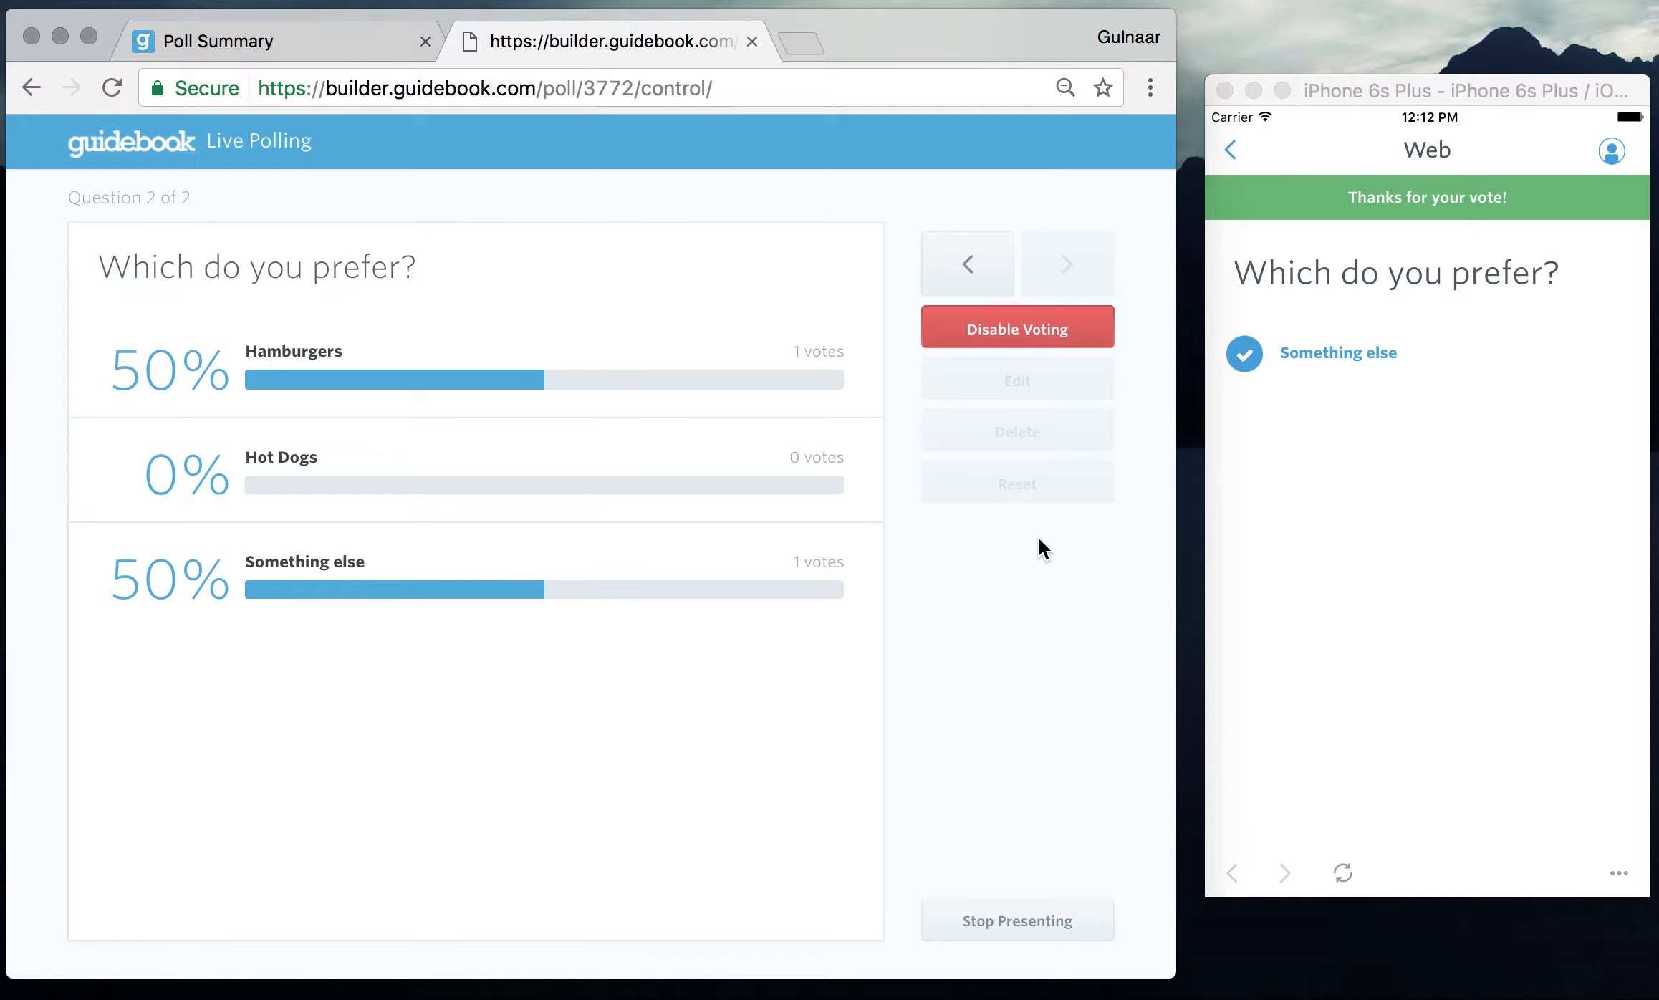
{"action": "left_click", "coordinate": [1094, 344]}
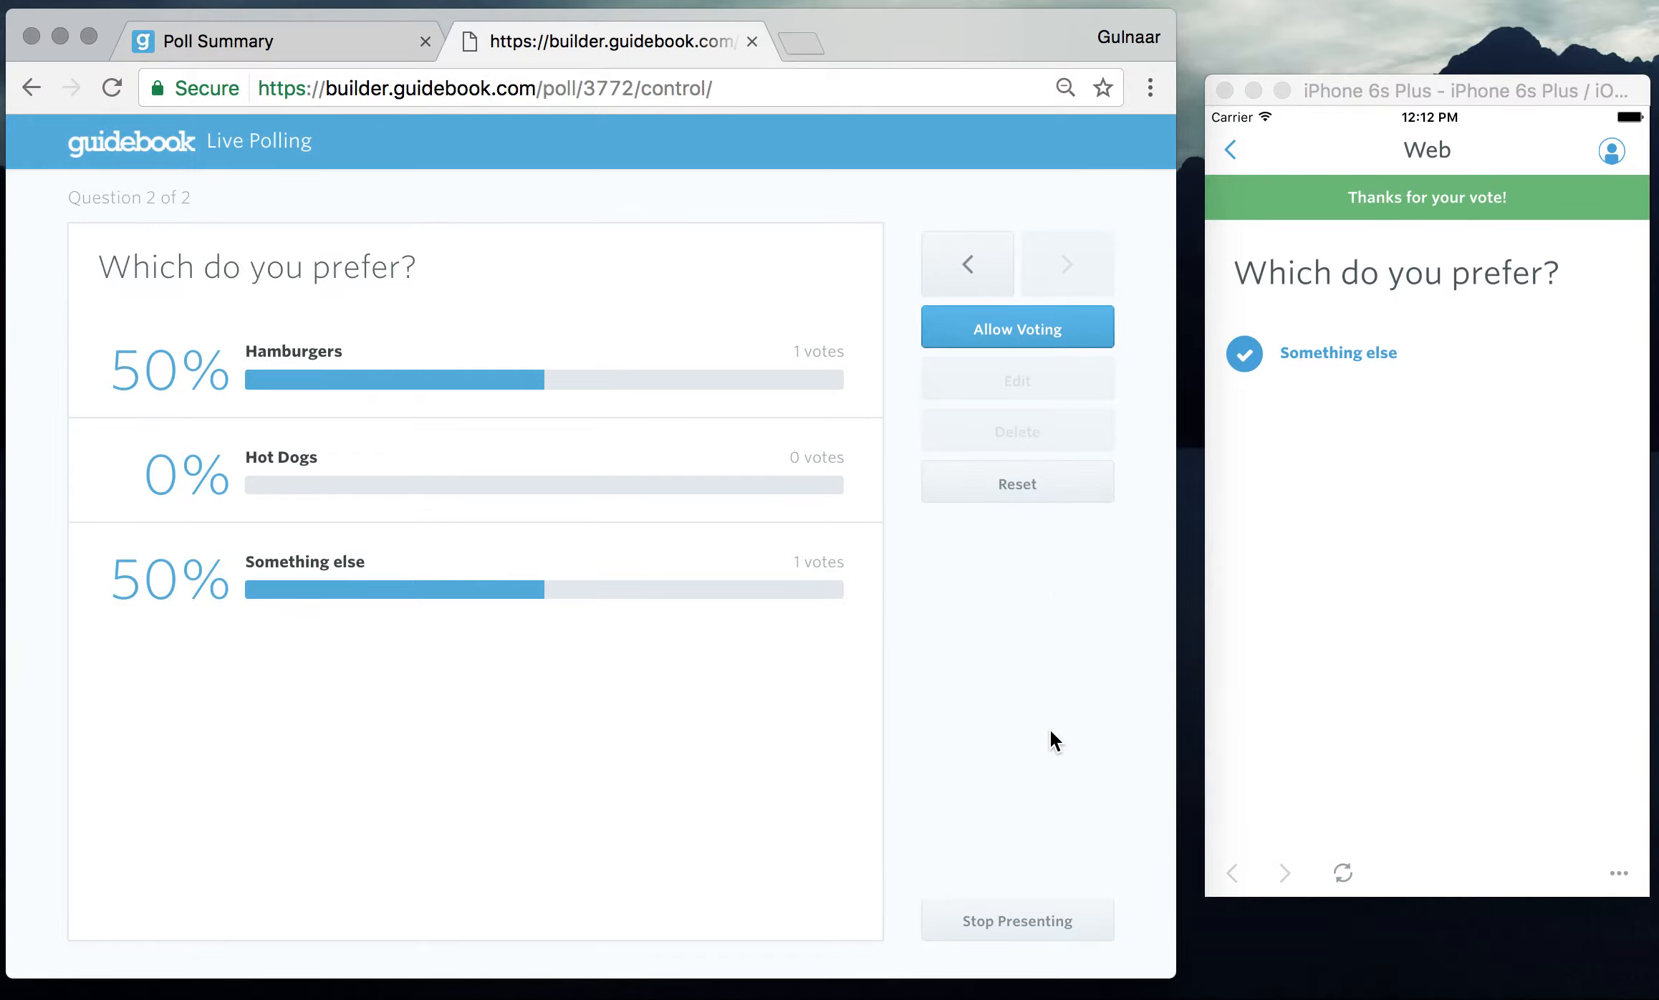
{"action": "left_click", "coordinate": [1050, 924]}
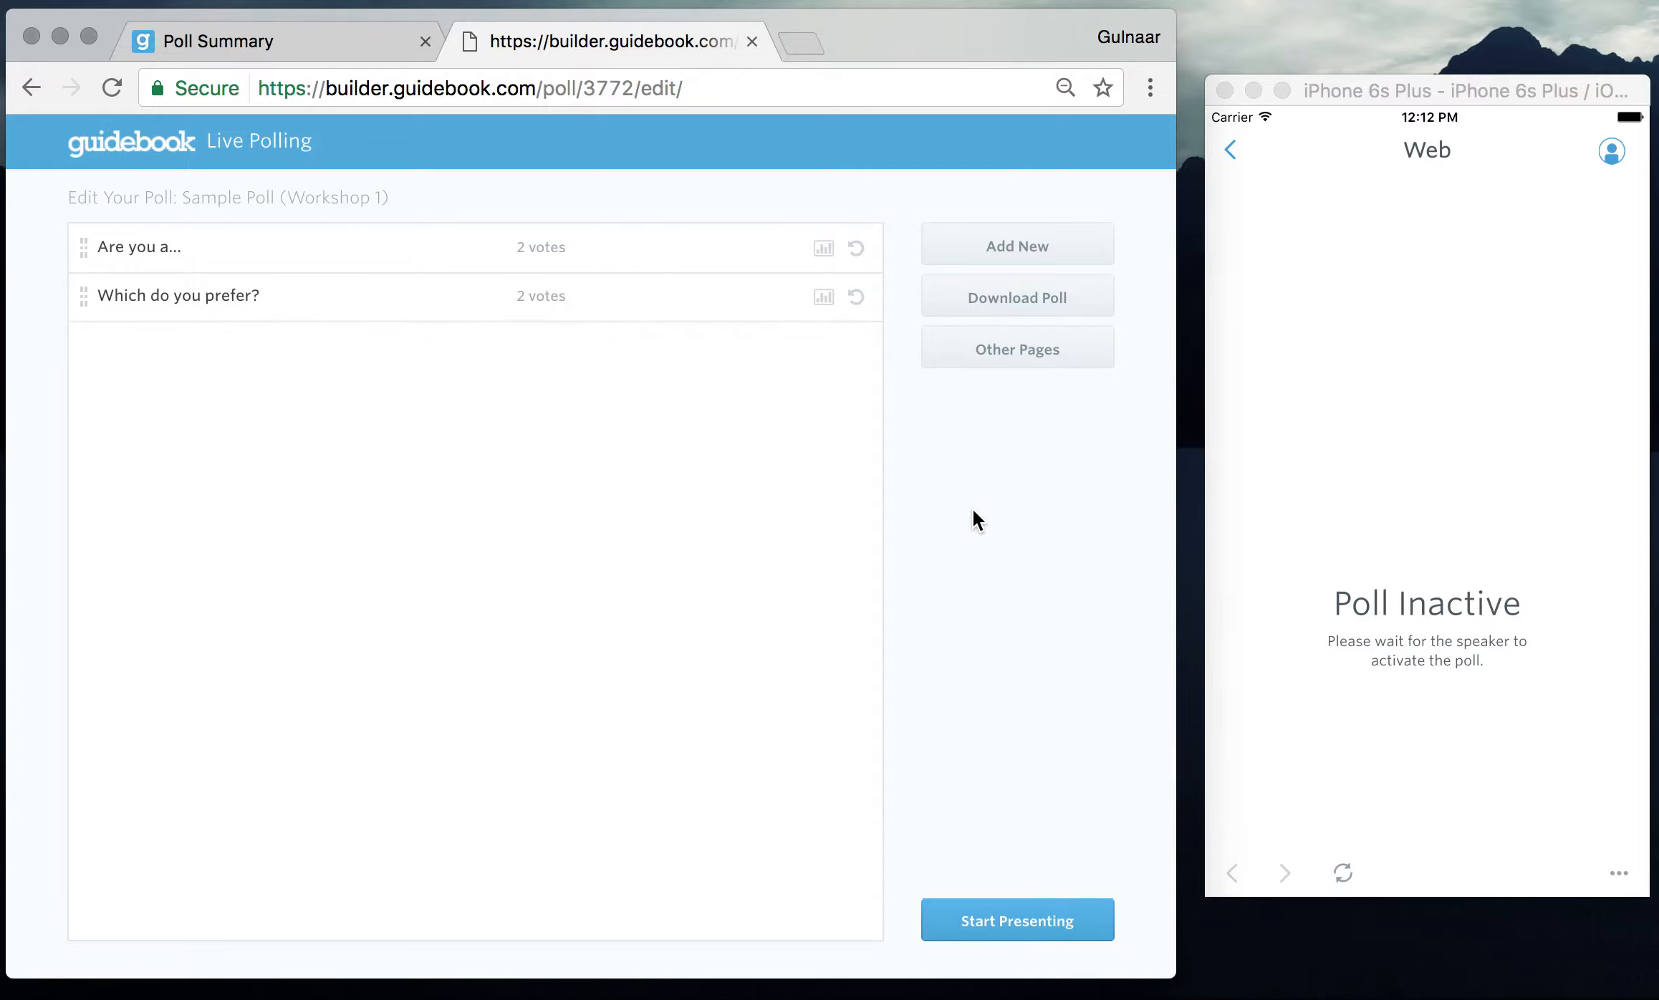
- View the results of both poll questions and download the poll's results, dismissing the download notice
{"action": "left_click", "coordinate": [824, 248]}
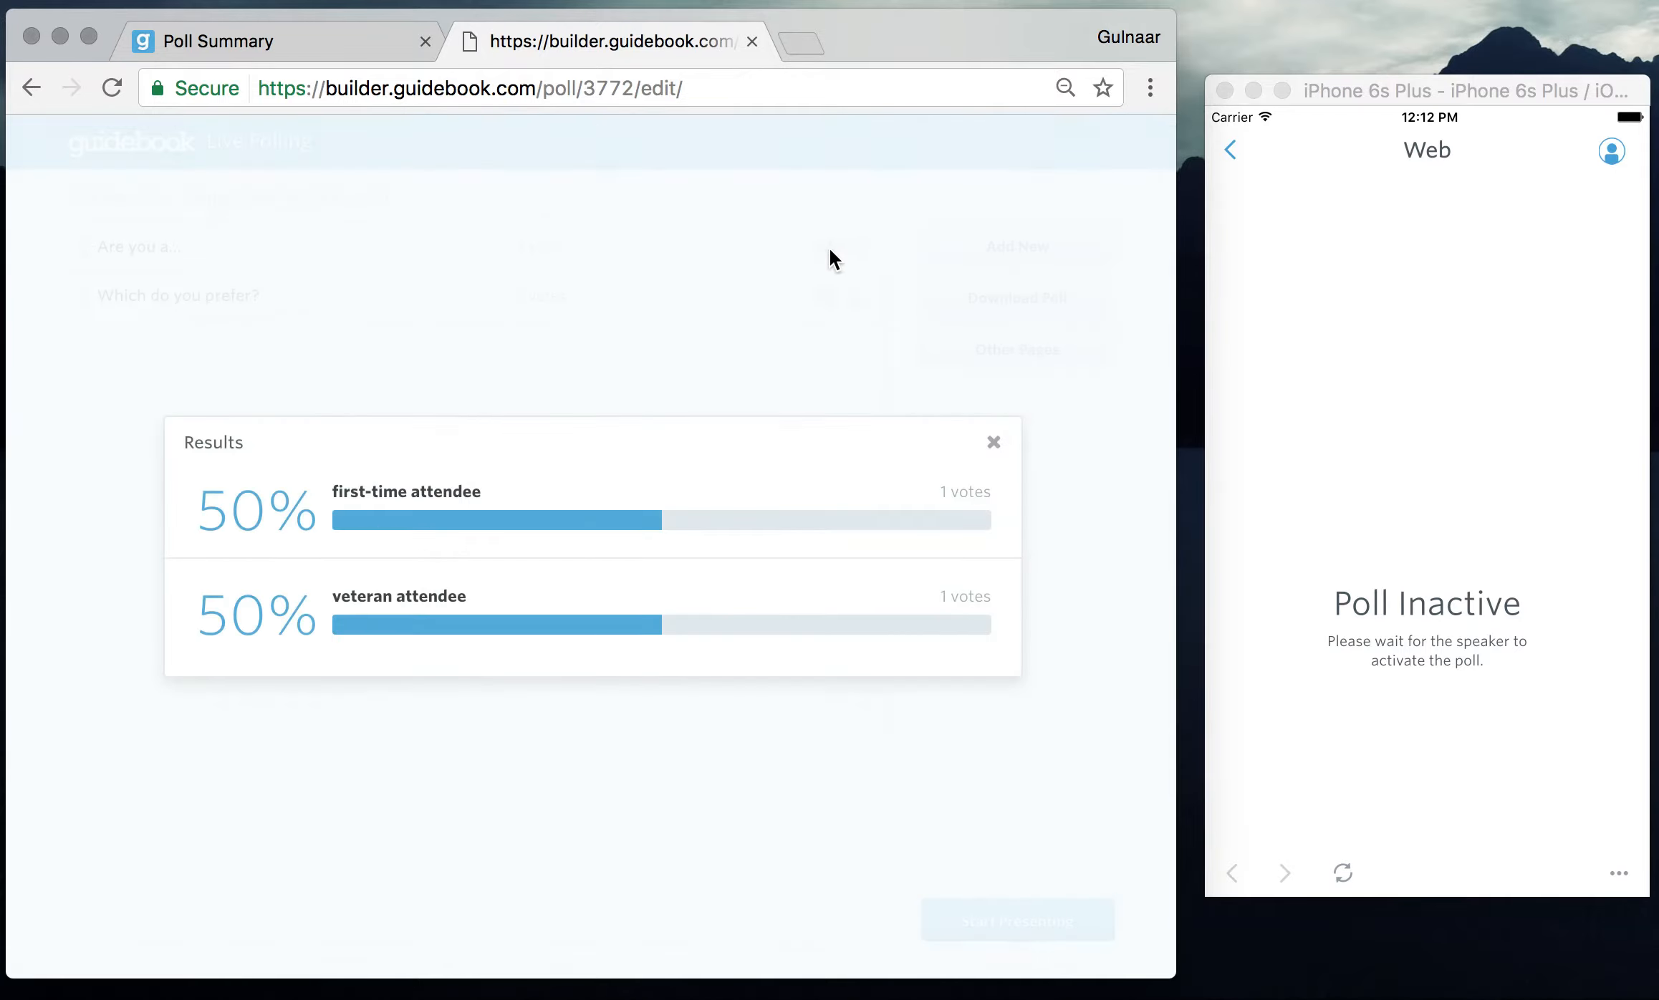
{"action": "left_click", "coordinate": [992, 440]}
{"action": "left_click", "coordinate": [824, 297]}
{"action": "left_click", "coordinate": [993, 393]}
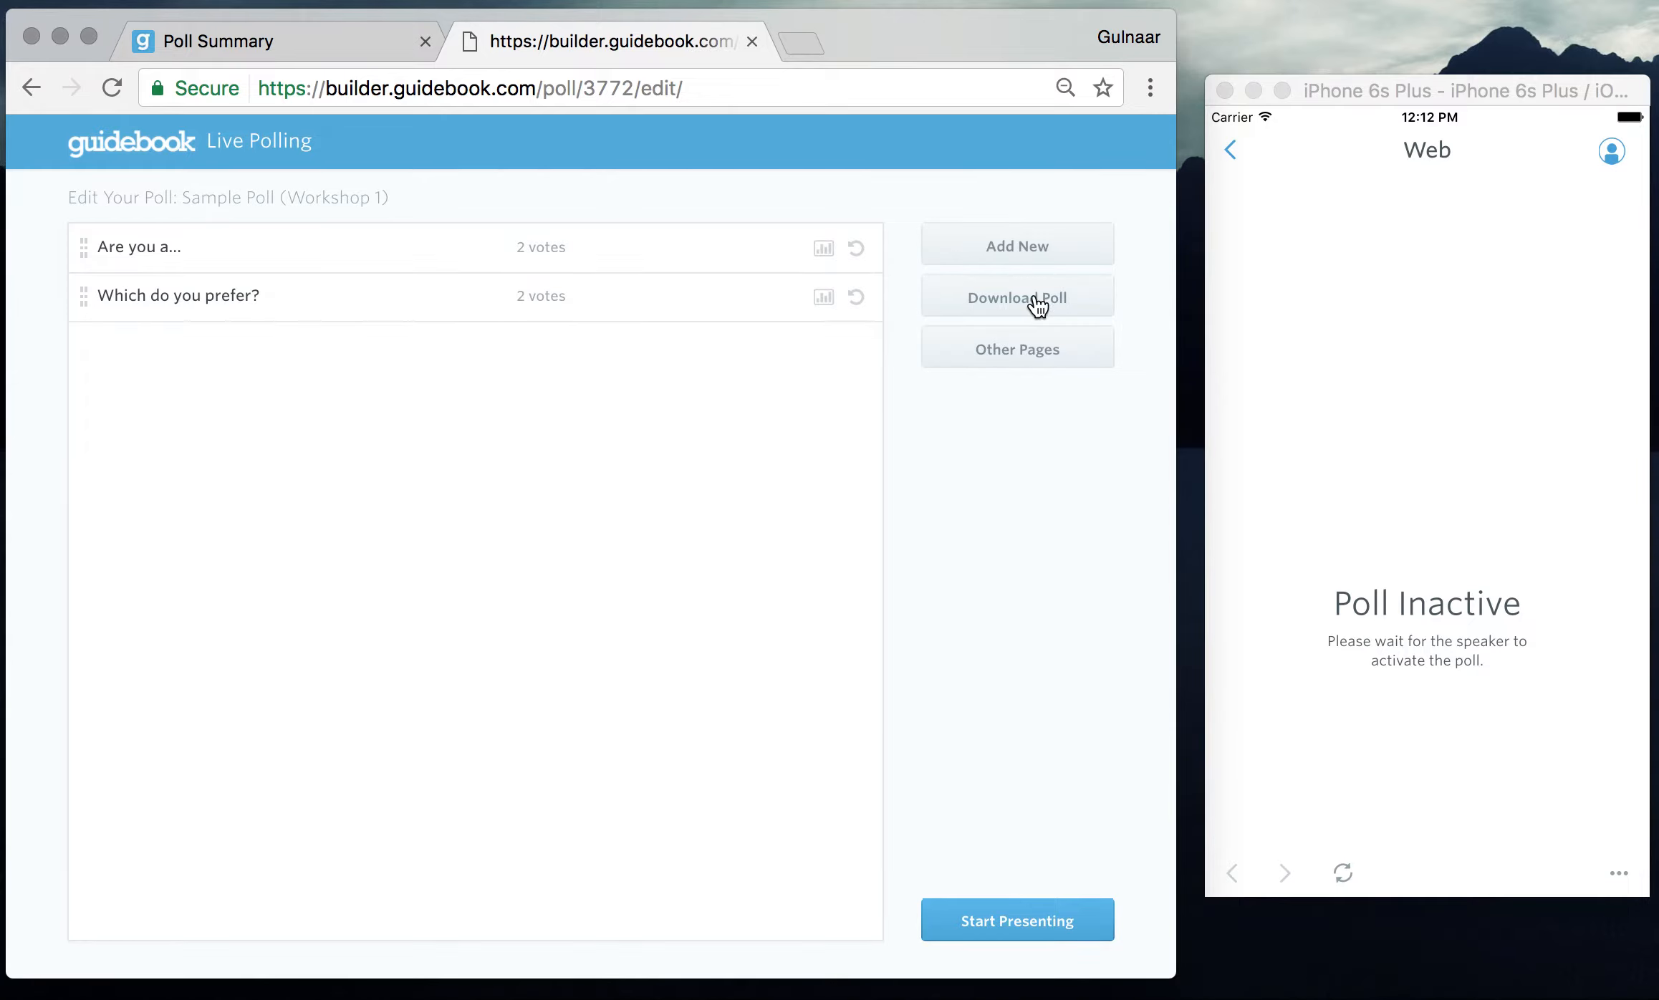
{"action": "left_click", "coordinate": [1087, 305]}
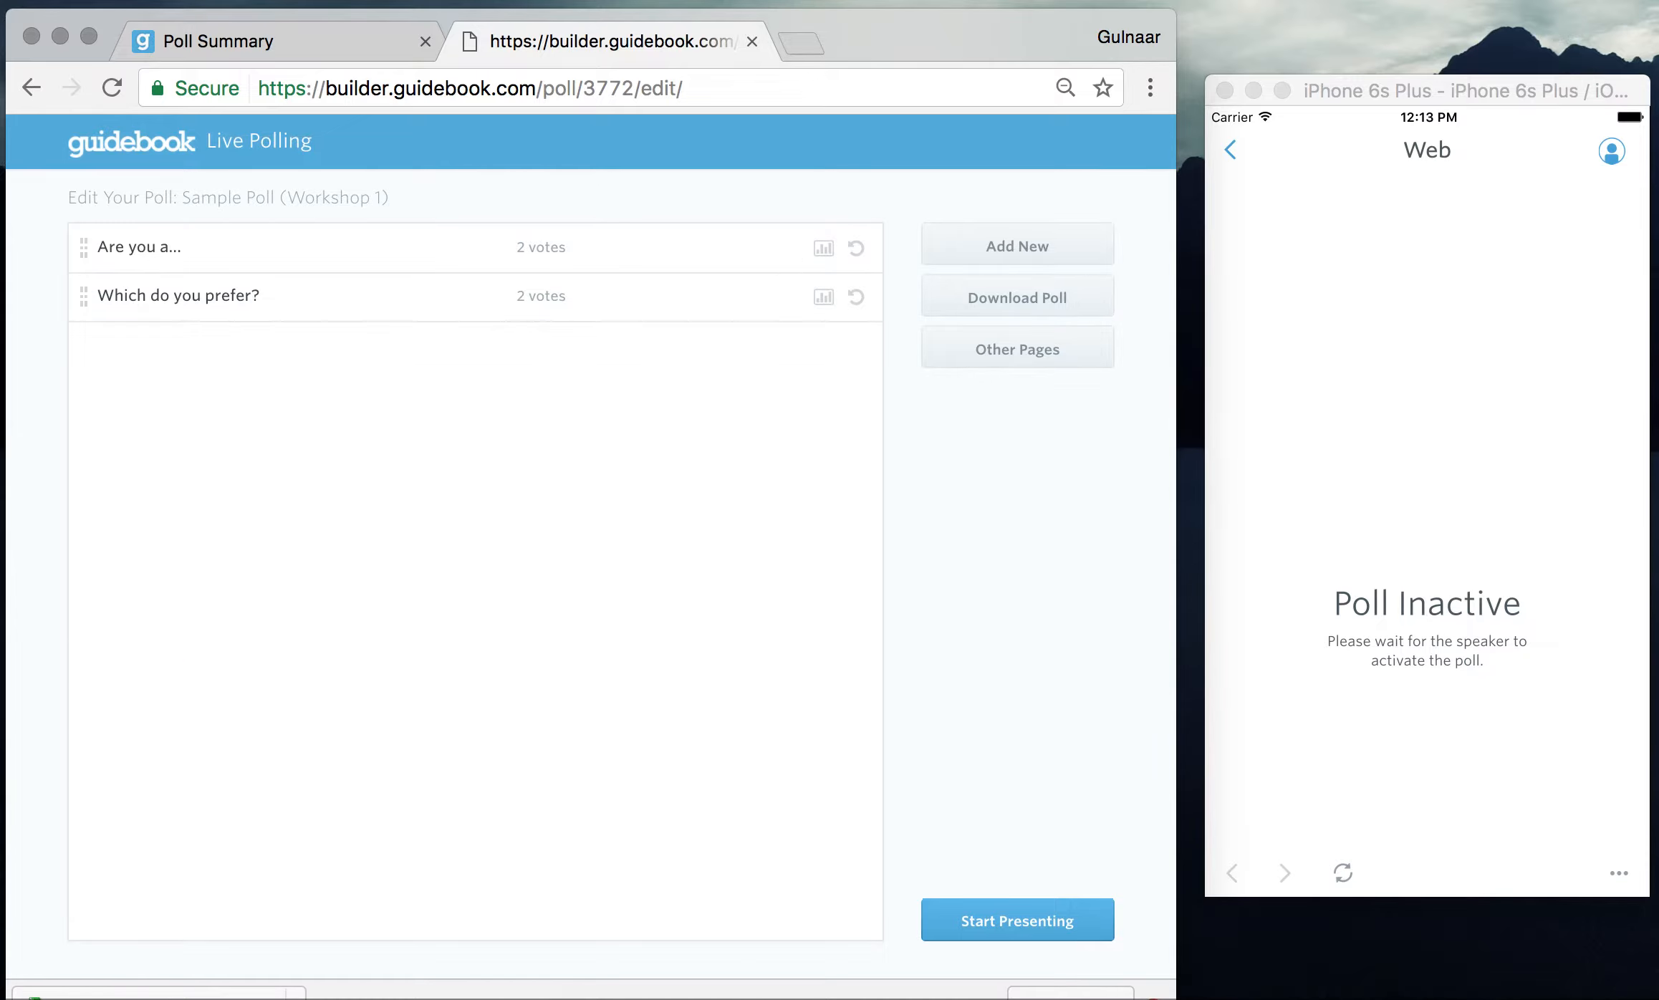
{"action": "left_click", "coordinate": [1152, 998]}
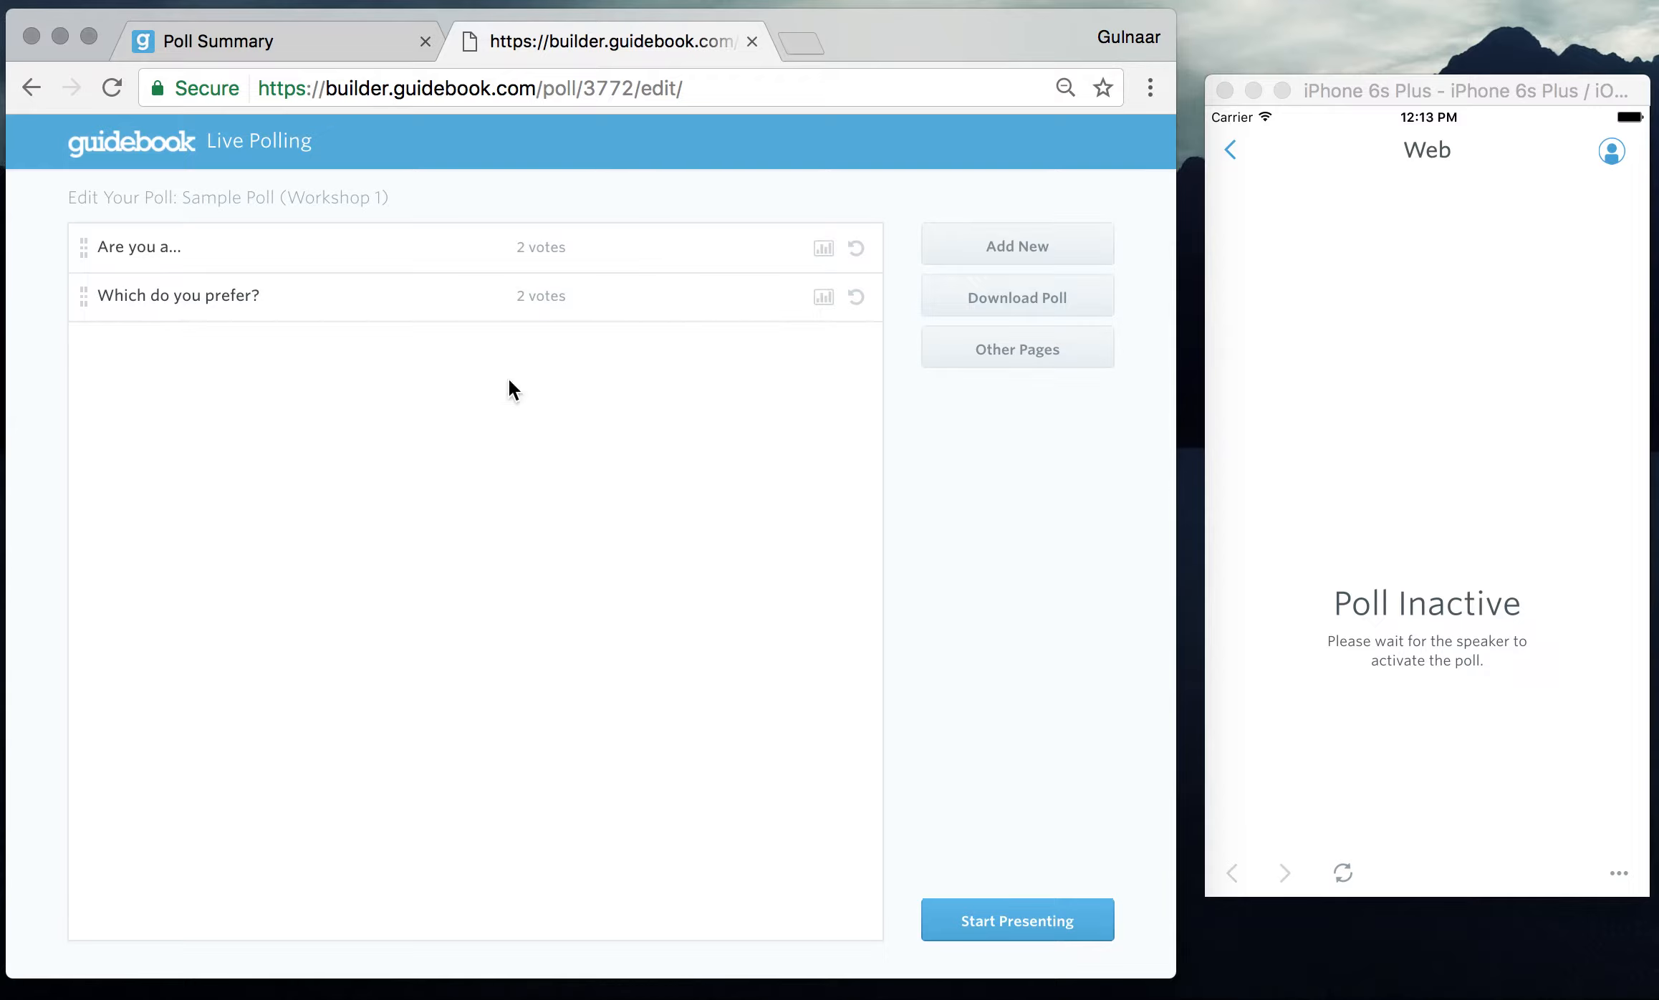
- Go back from the inactive poll to the guide's schedule in the iPhone simulator and return to the browser
{"action": "left_click_drag", "start_coordinate": [1422, 96], "coordinate": [1403, 96]}
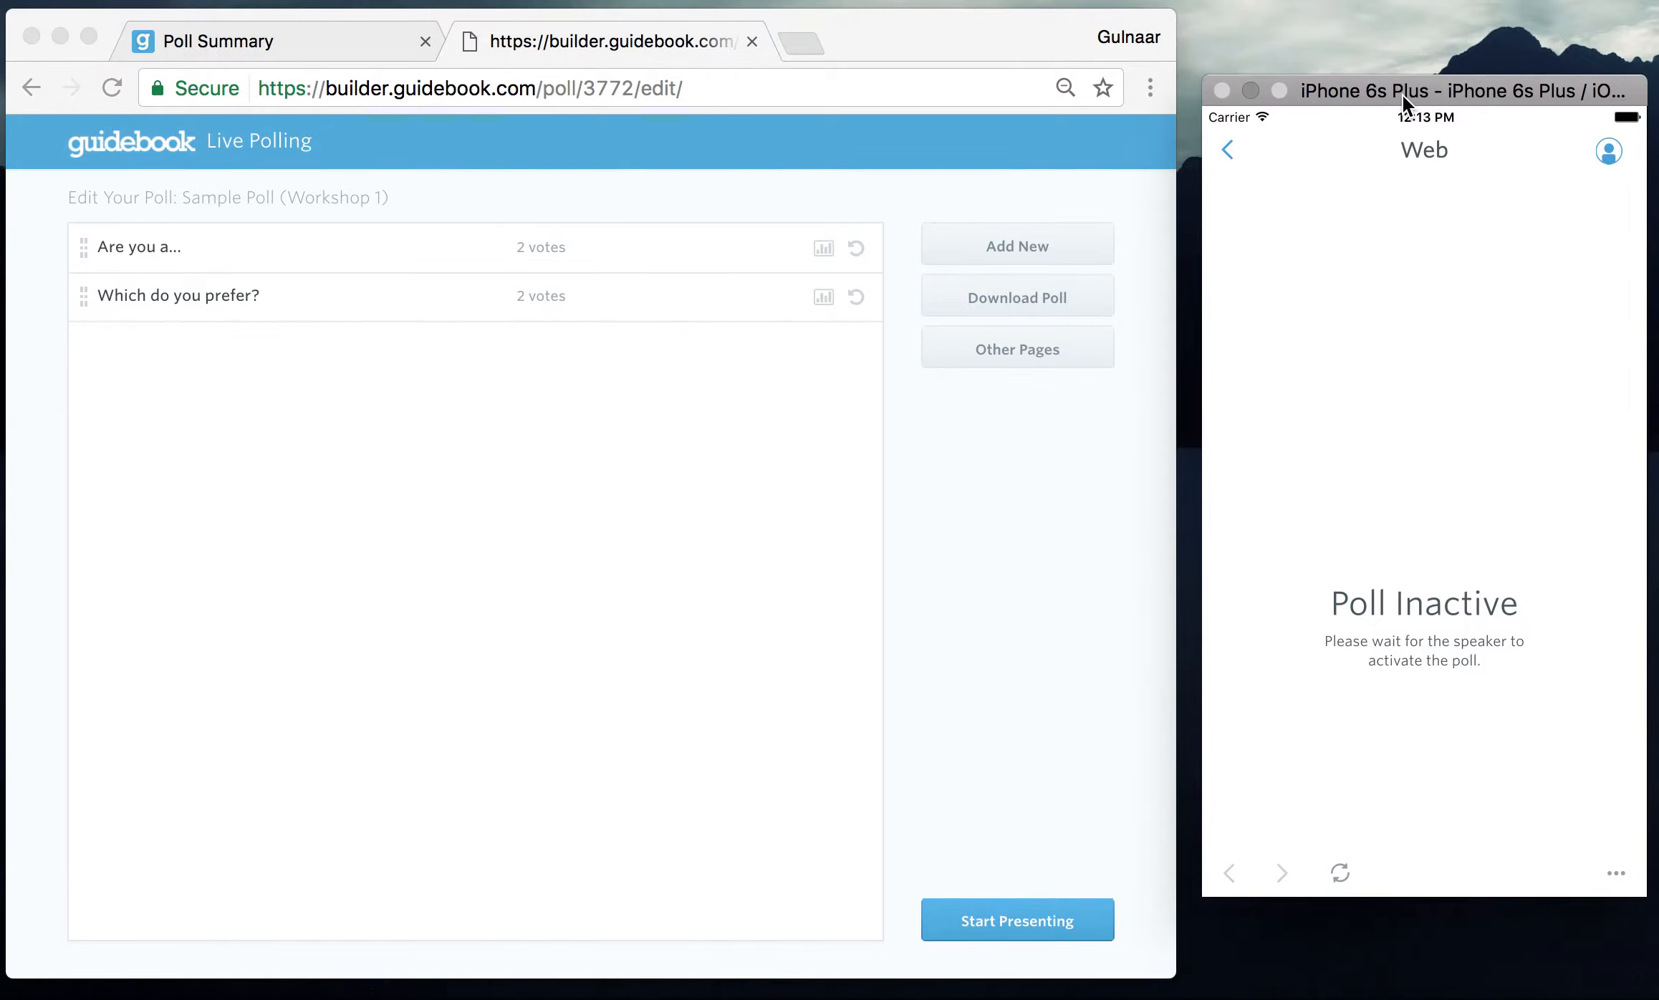
{"action": "left_click", "coordinate": [1233, 153]}
{"action": "left_click", "coordinate": [1234, 151]}
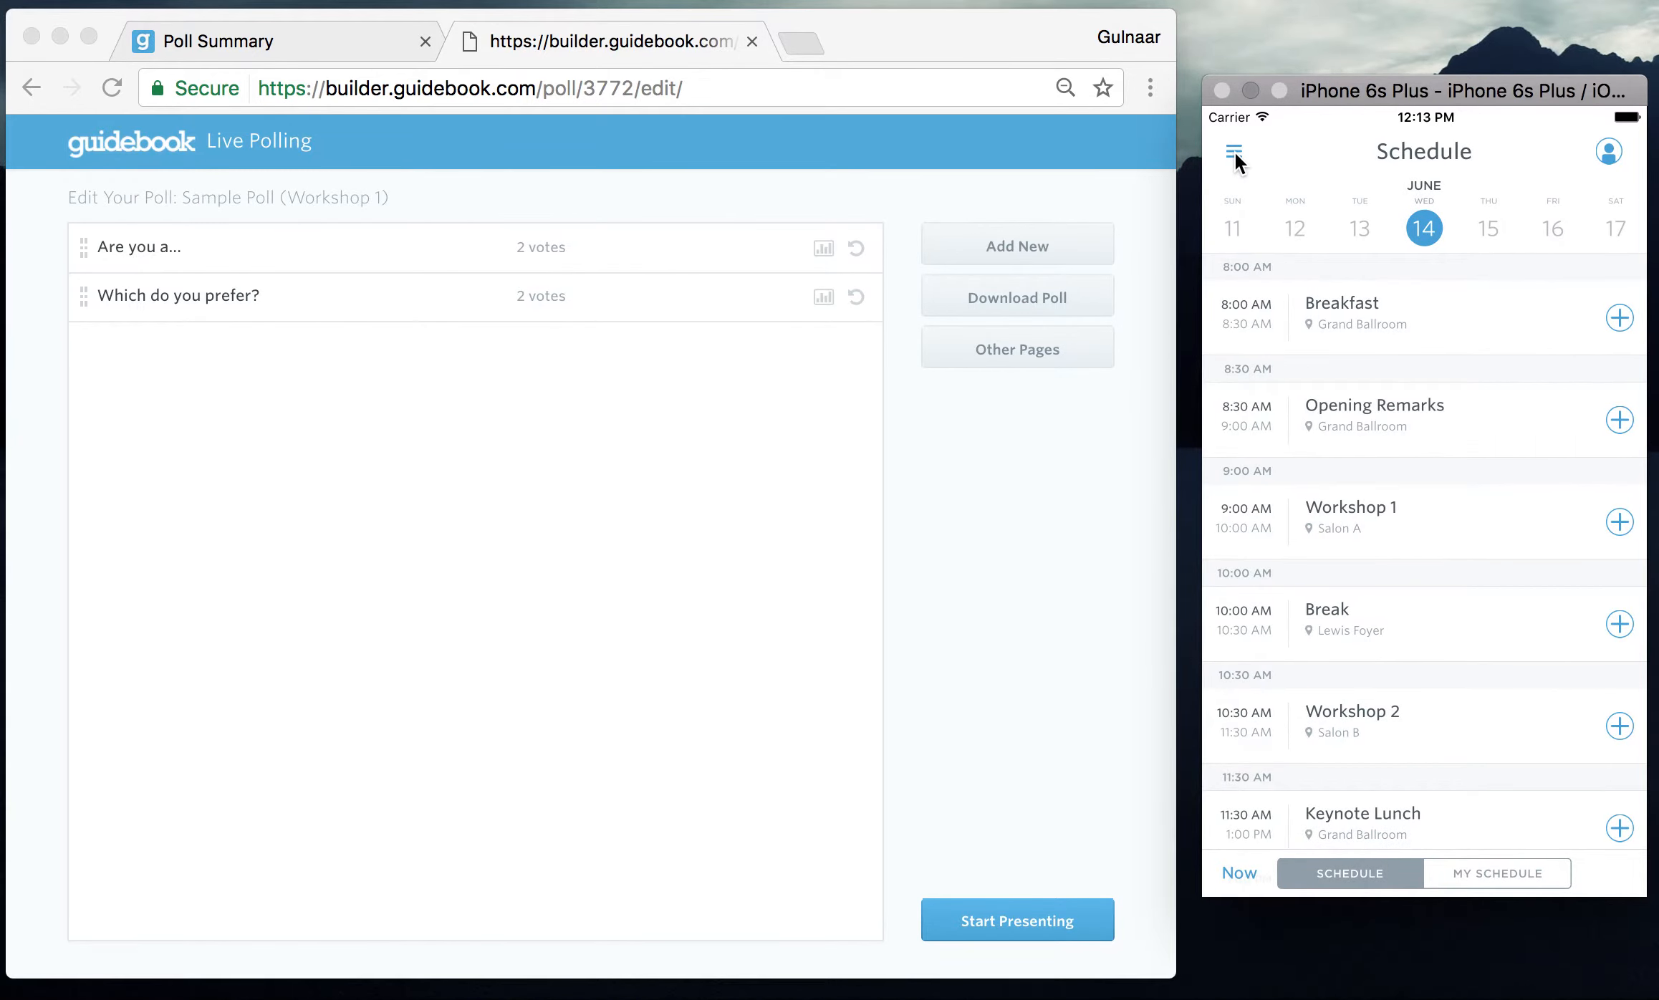
{"action": "left_click", "coordinate": [1003, 409]}
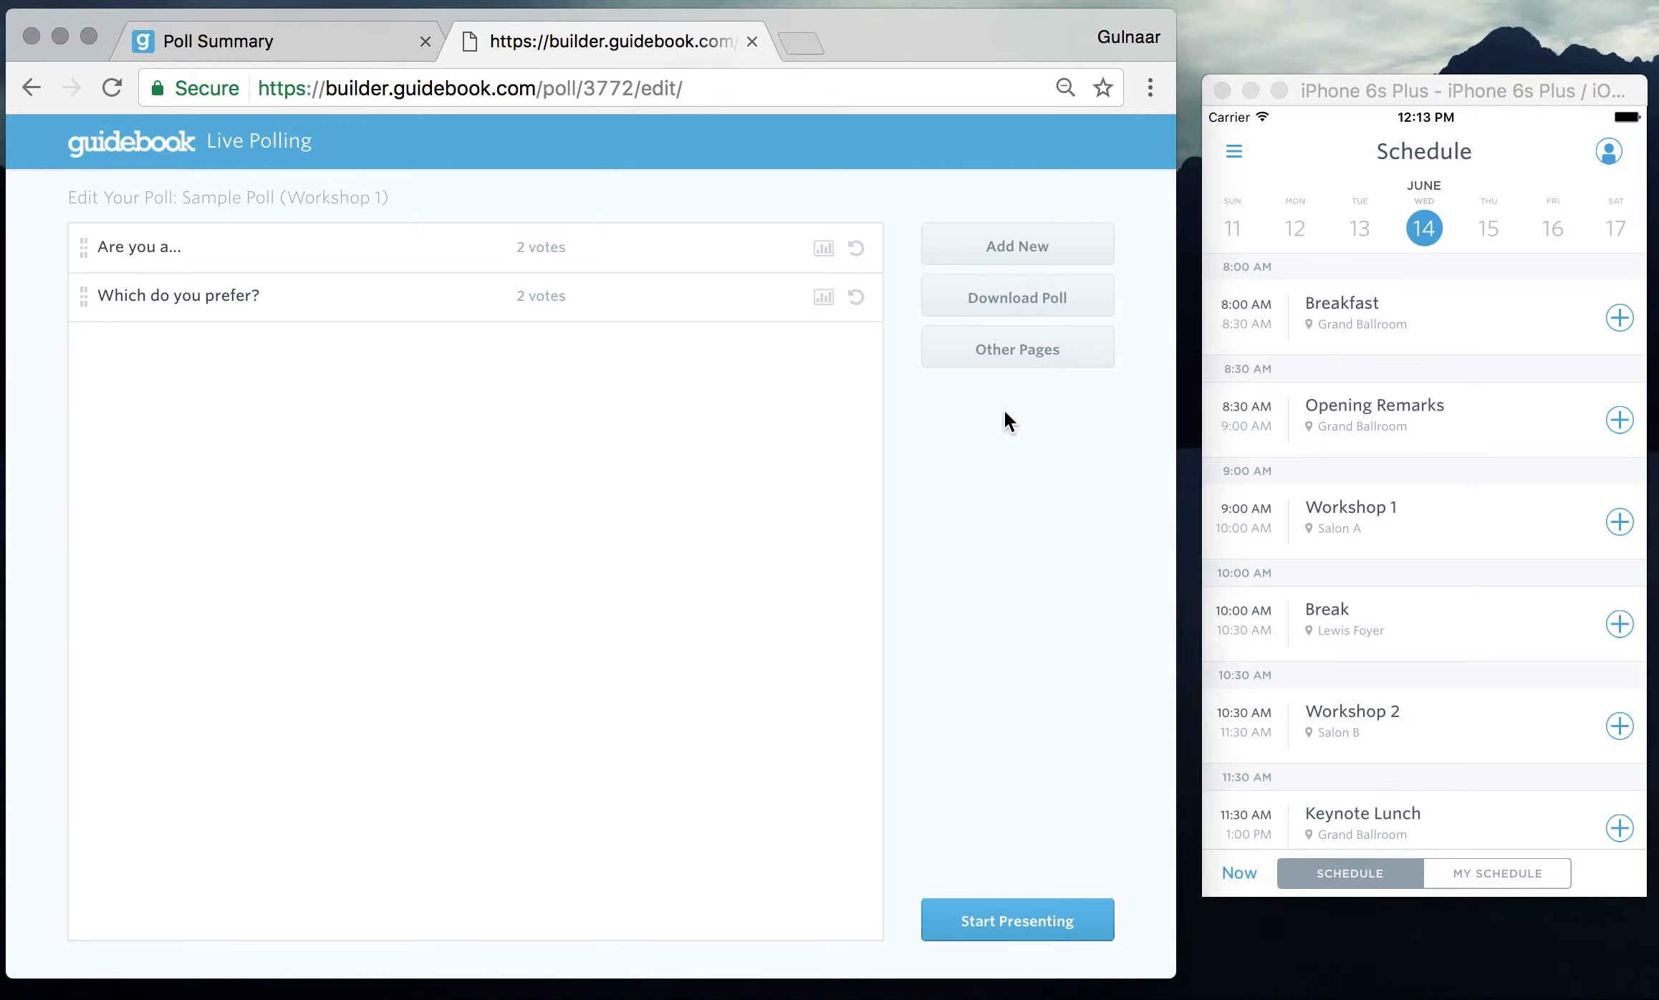
- Show the poll's other page links, highlight the attendee voting link and open its voting page
{"action": "left_click", "coordinate": [998, 336]}
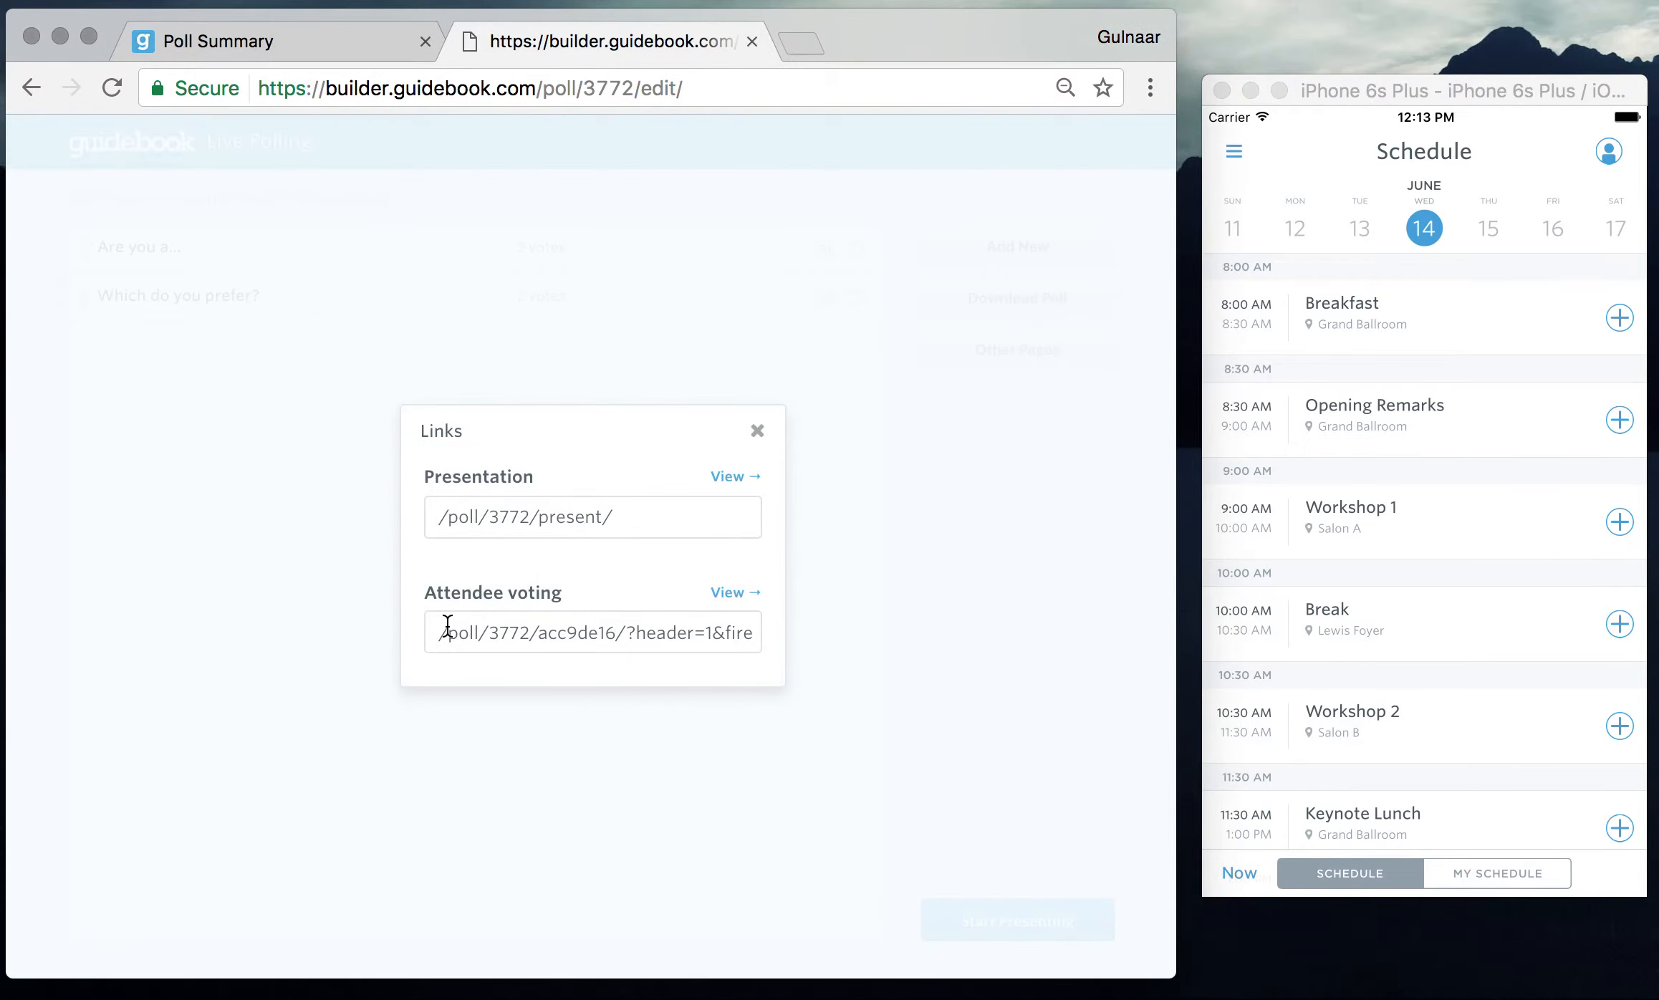
{"action": "left_click_drag", "start_coordinate": [441, 630], "coordinate": [822, 640]}
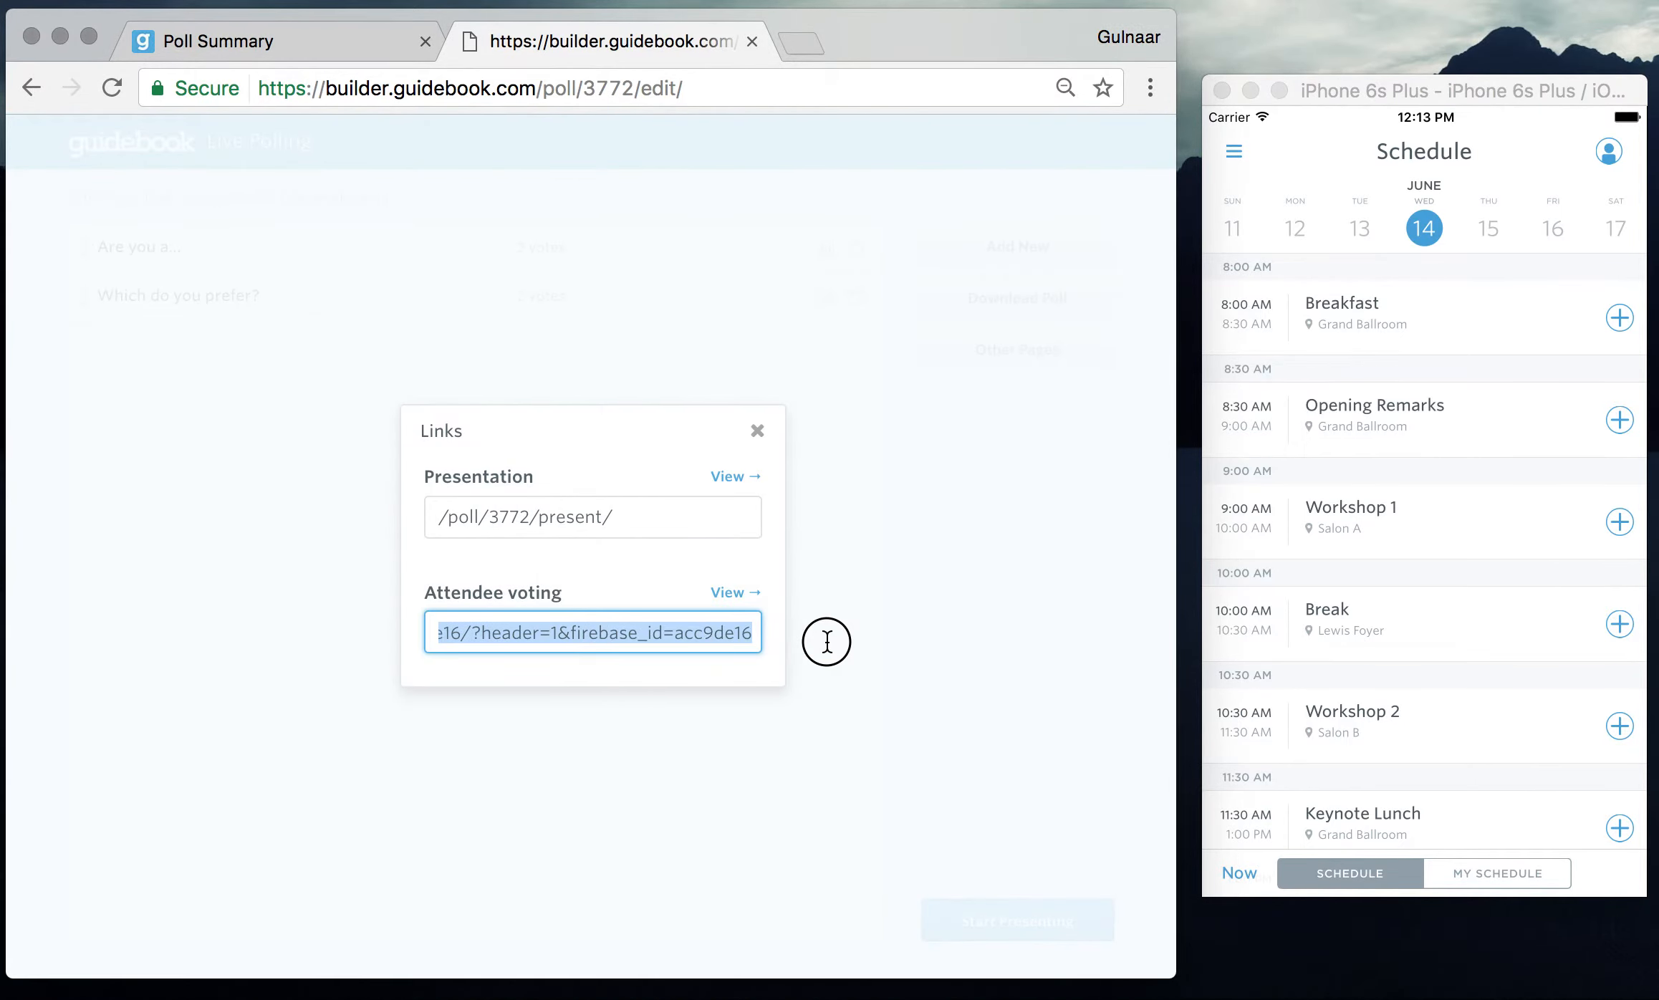
{"action": "left_click", "coordinate": [715, 629]}
{"action": "left_click", "coordinate": [730, 595]}
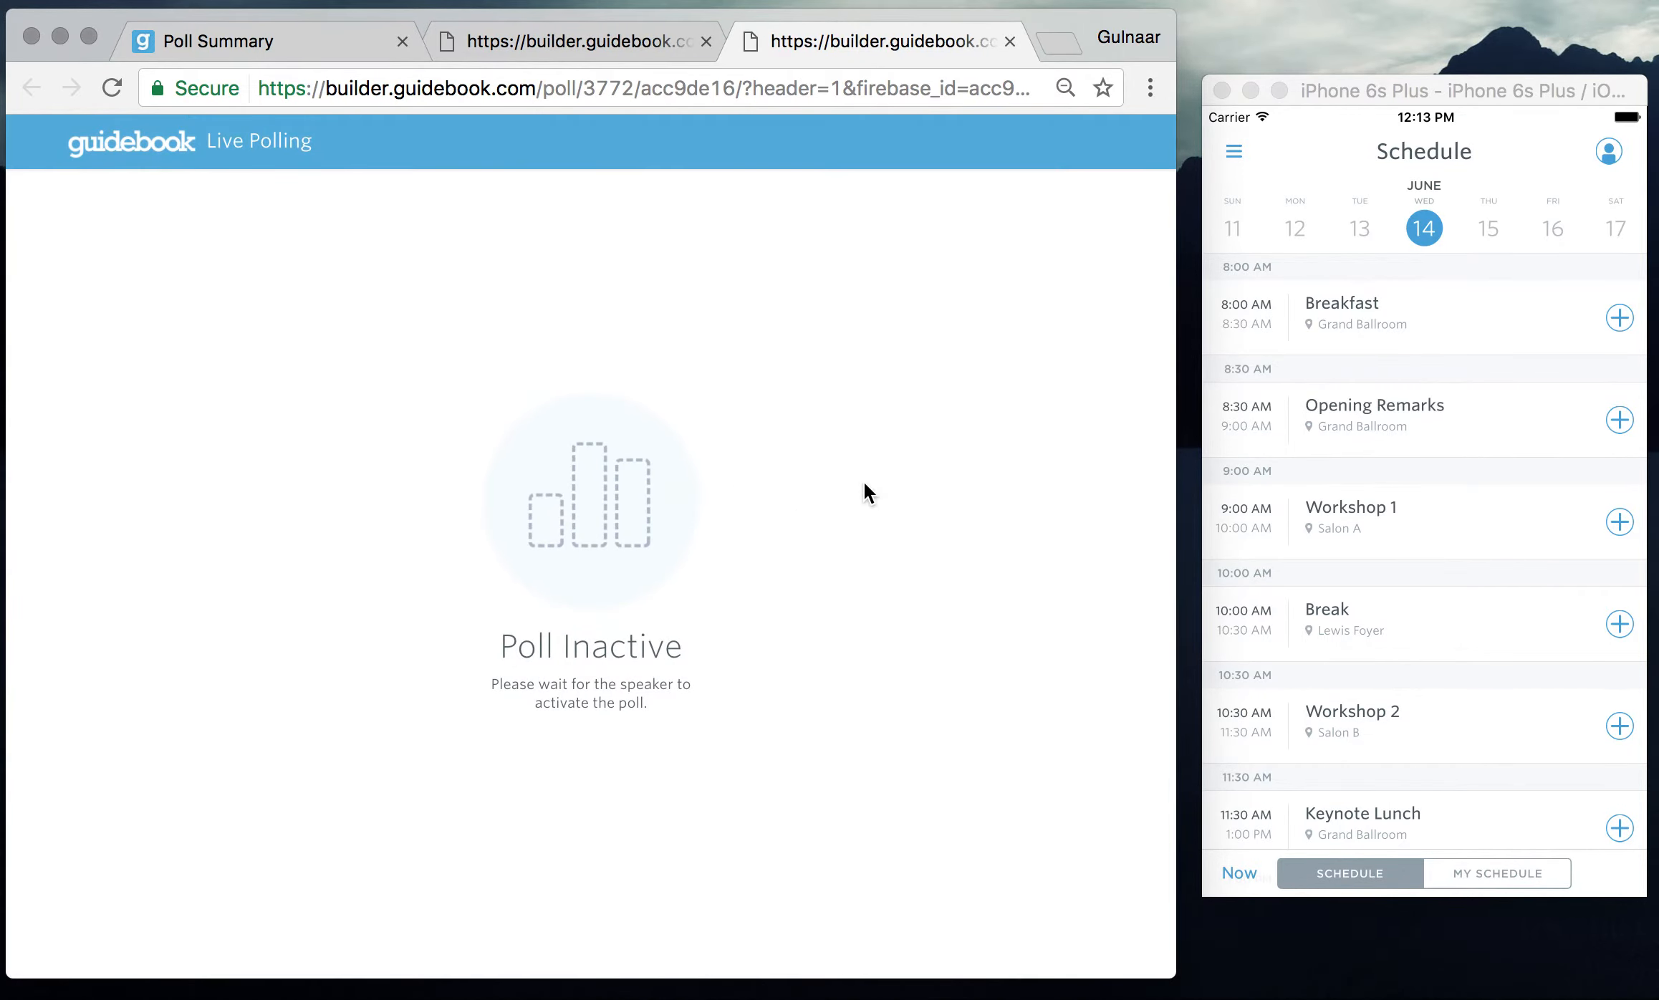
- Highlight the voting page's web address and the poll's presentation link, closing the voting page and the links dialog
{"action": "left_click", "coordinate": [807, 89]}
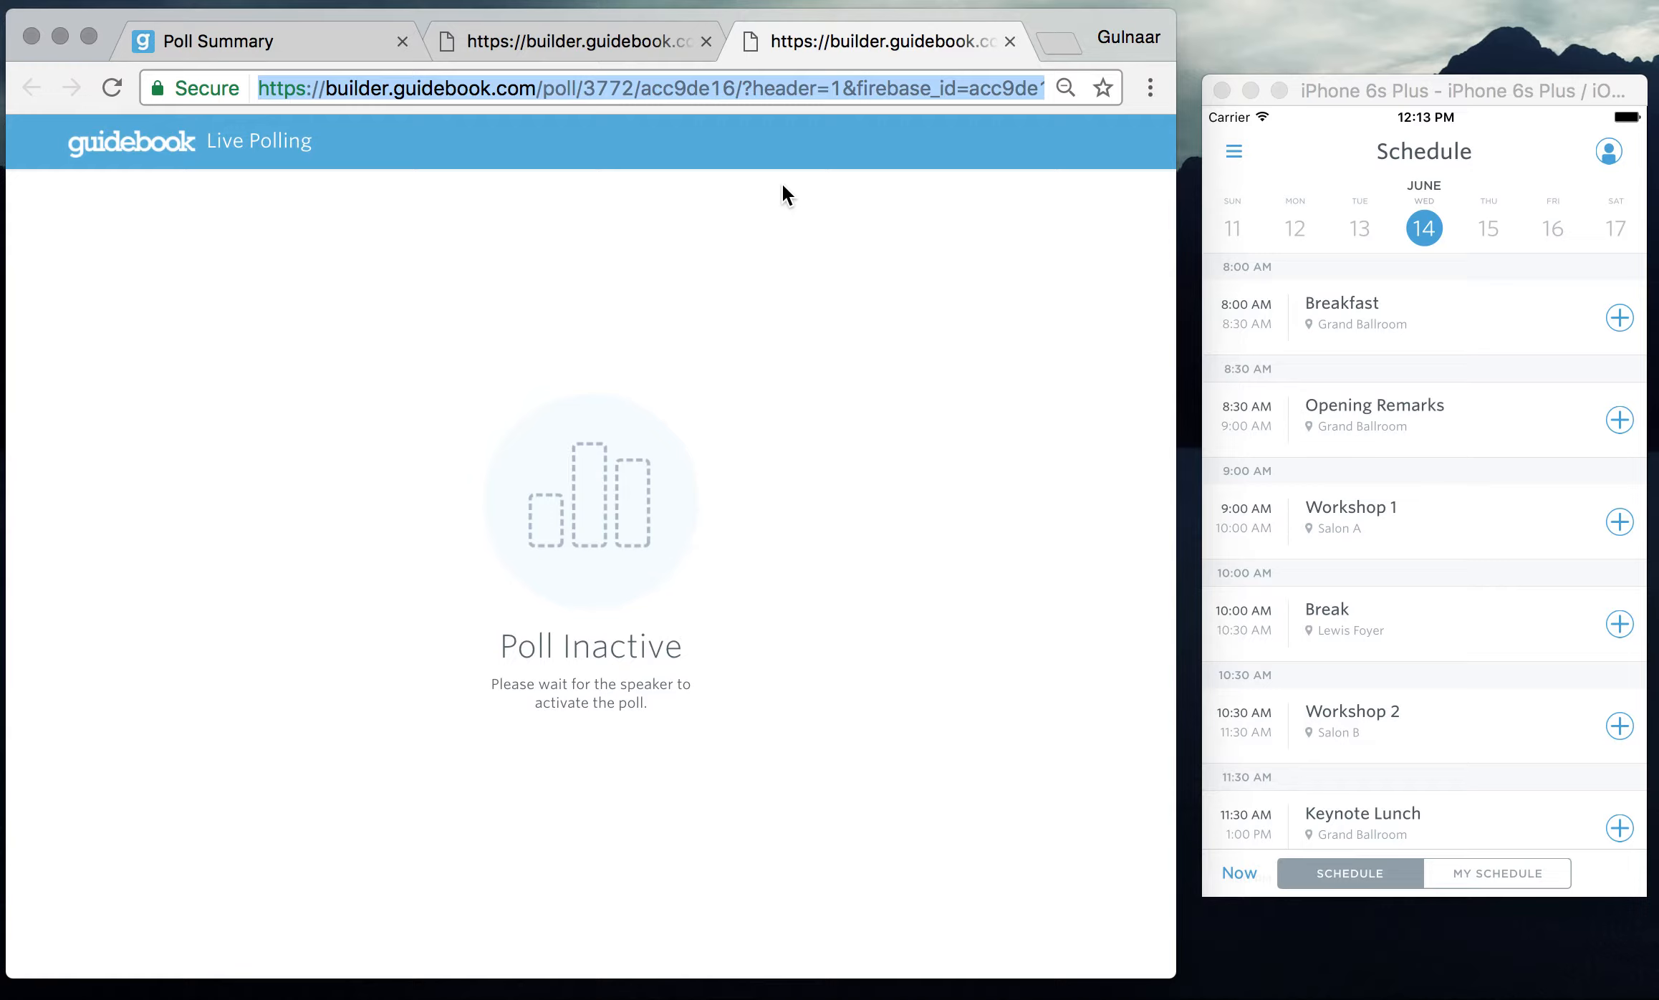
{"action": "left_click", "coordinate": [1010, 41]}
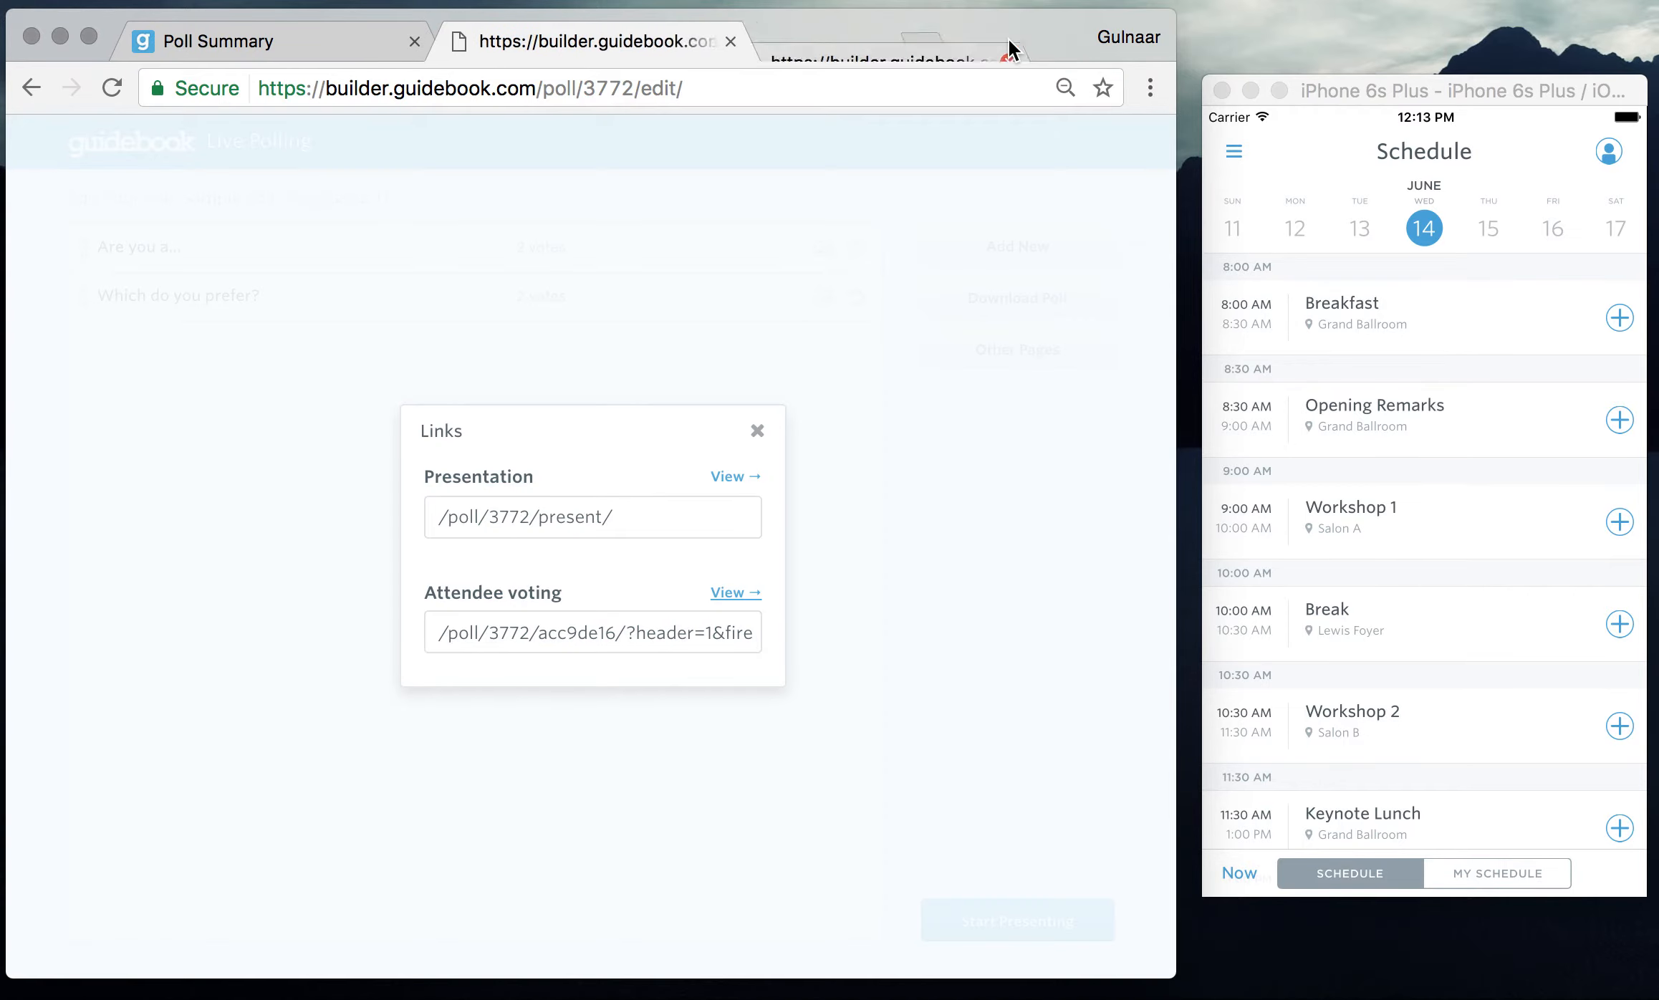
{"action": "left_click", "coordinate": [655, 519]}
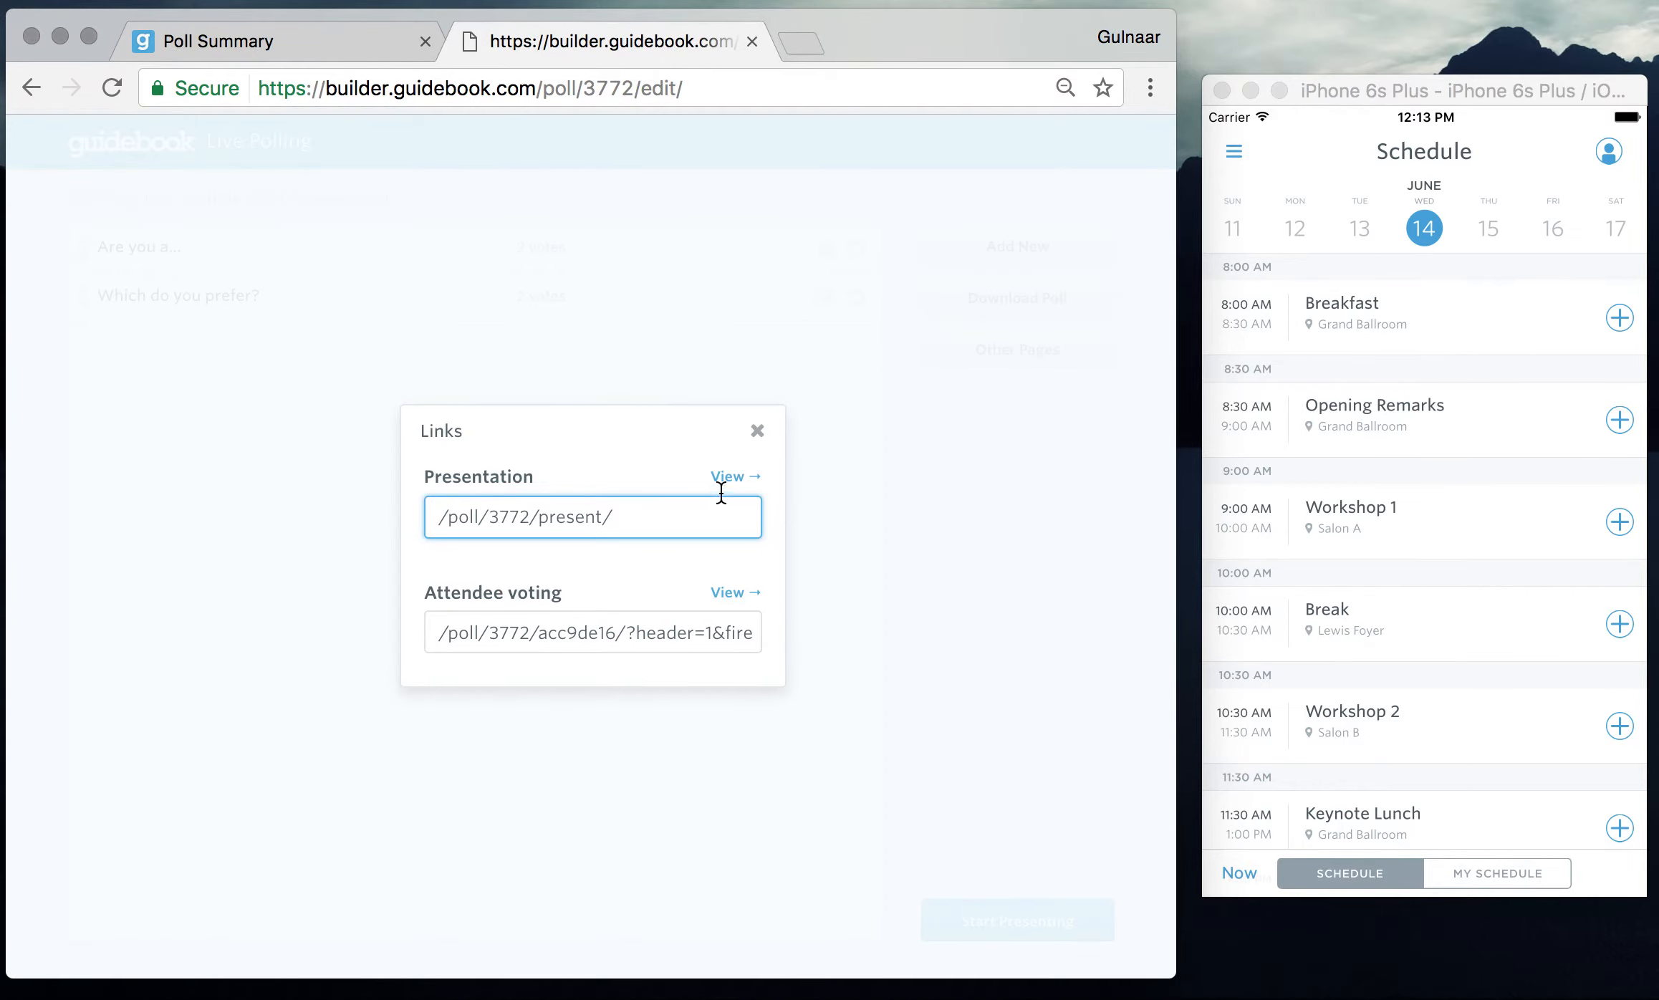
{"action": "left_click", "coordinate": [757, 431]}
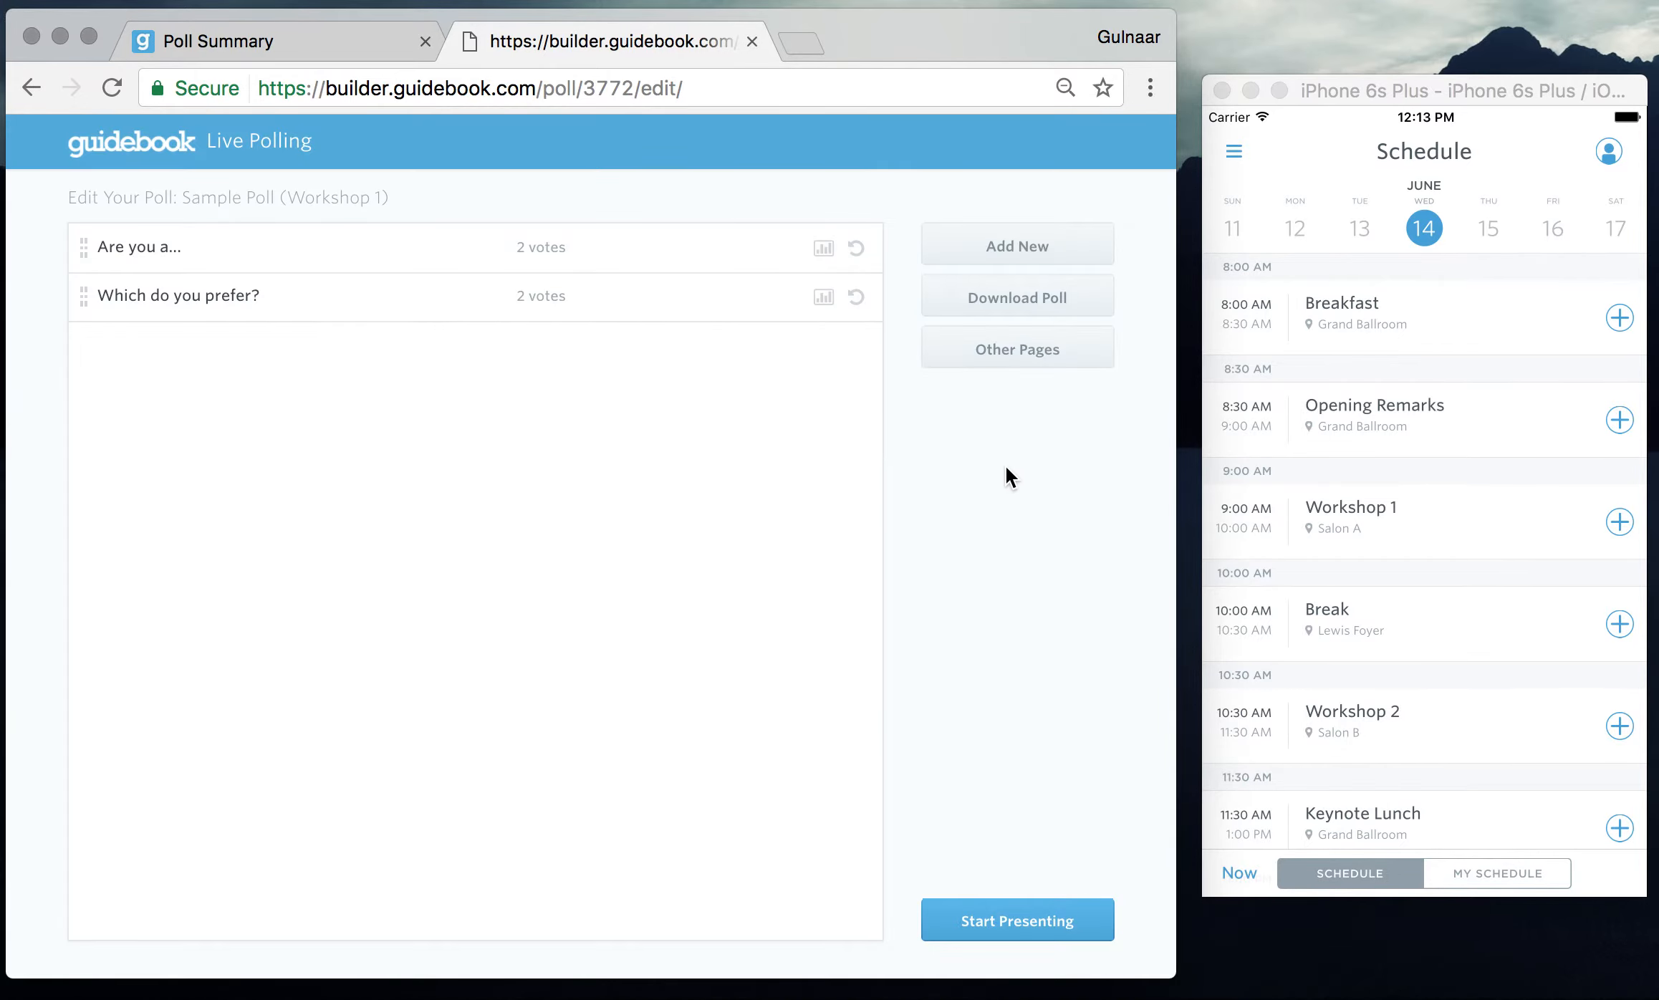
{"action": "left_click_drag", "start_coordinate": [944, 45], "coordinate": [948, 43]}
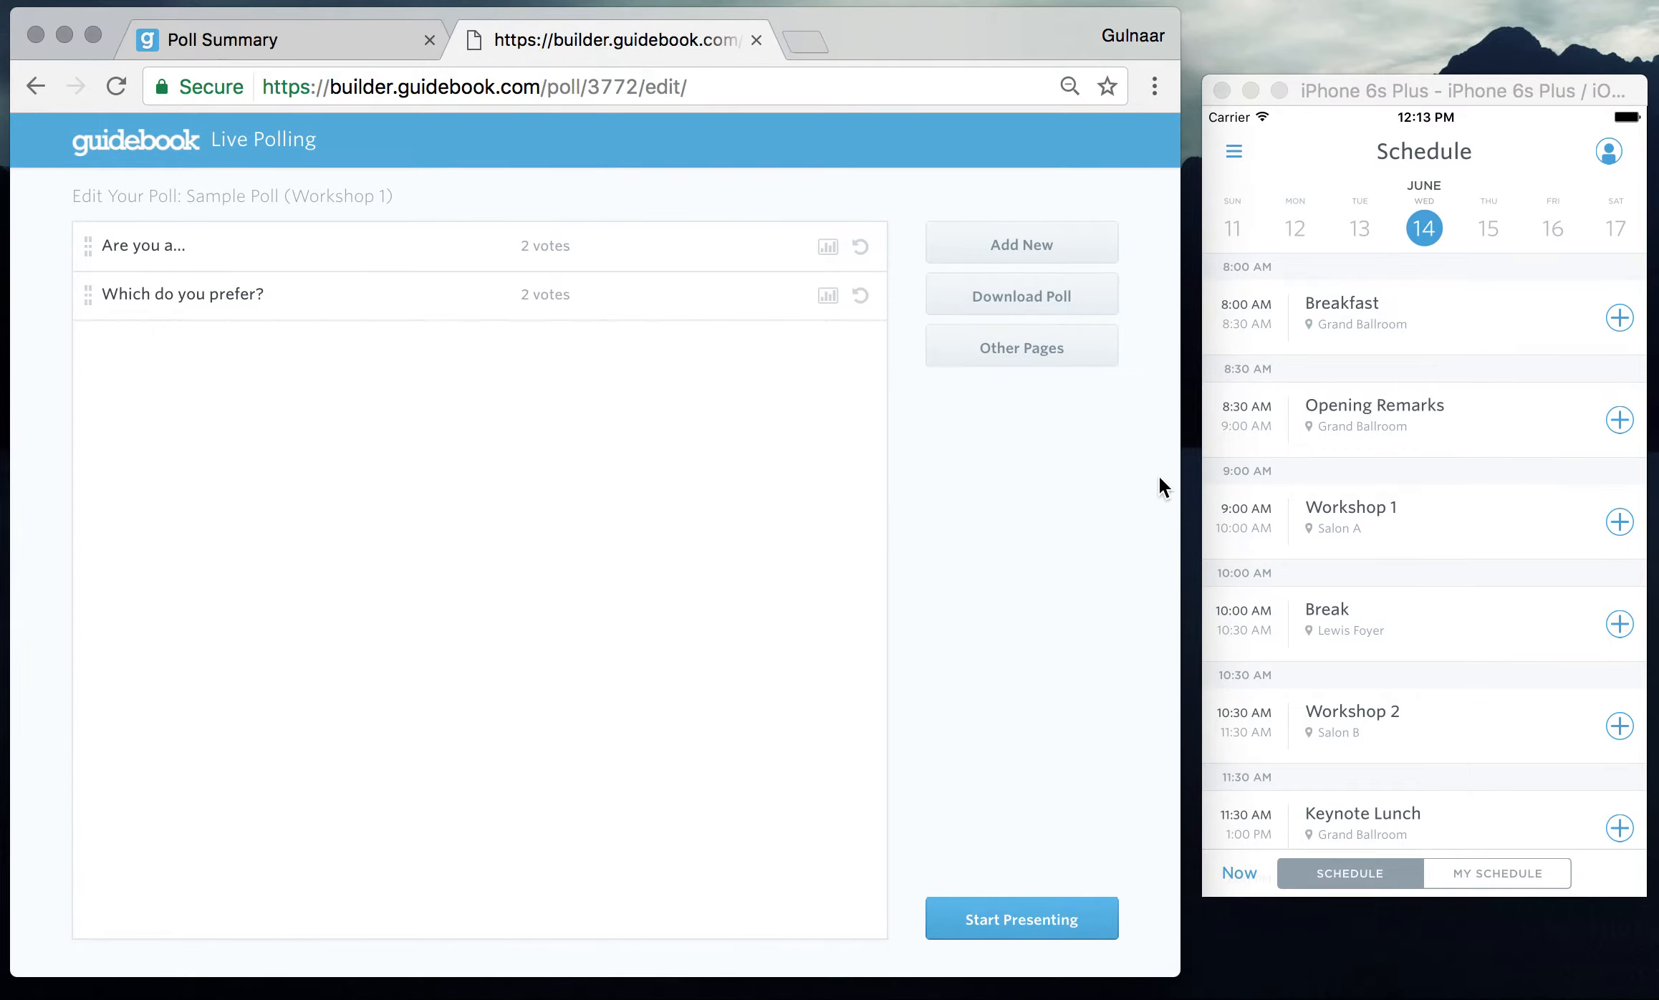
{"action": "left_click_drag", "start_coordinate": [1496, 88], "coordinate": [1492, 84]}
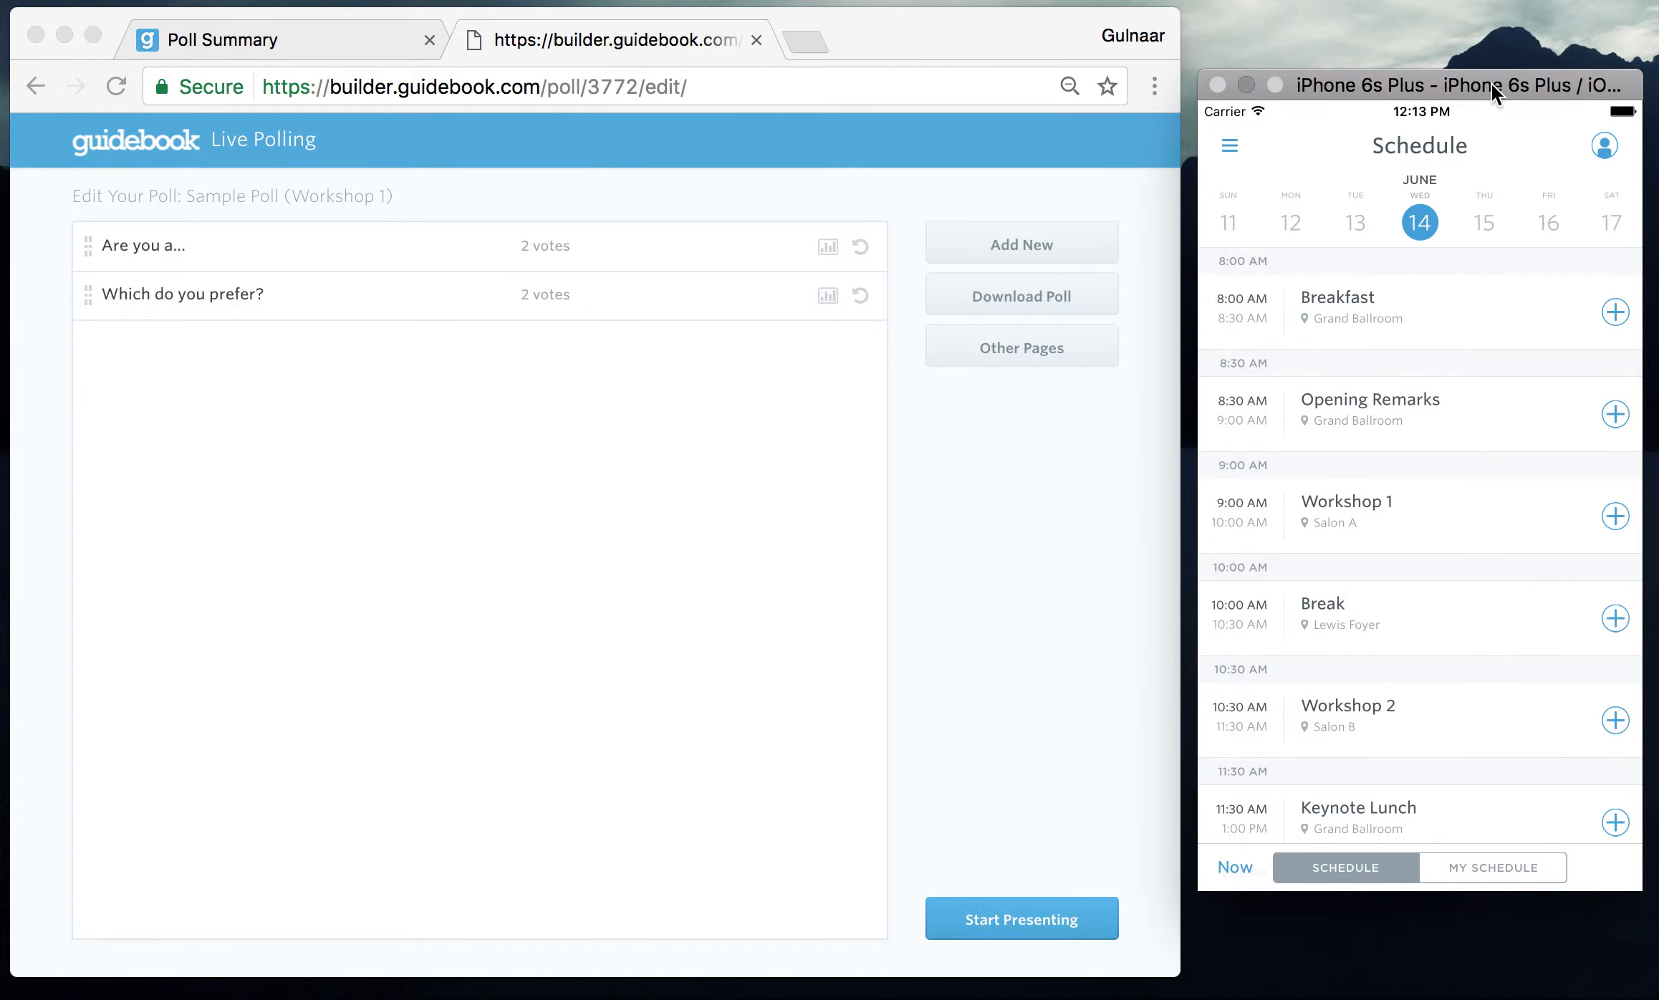
{"action": "left_click", "coordinate": [1053, 451]}
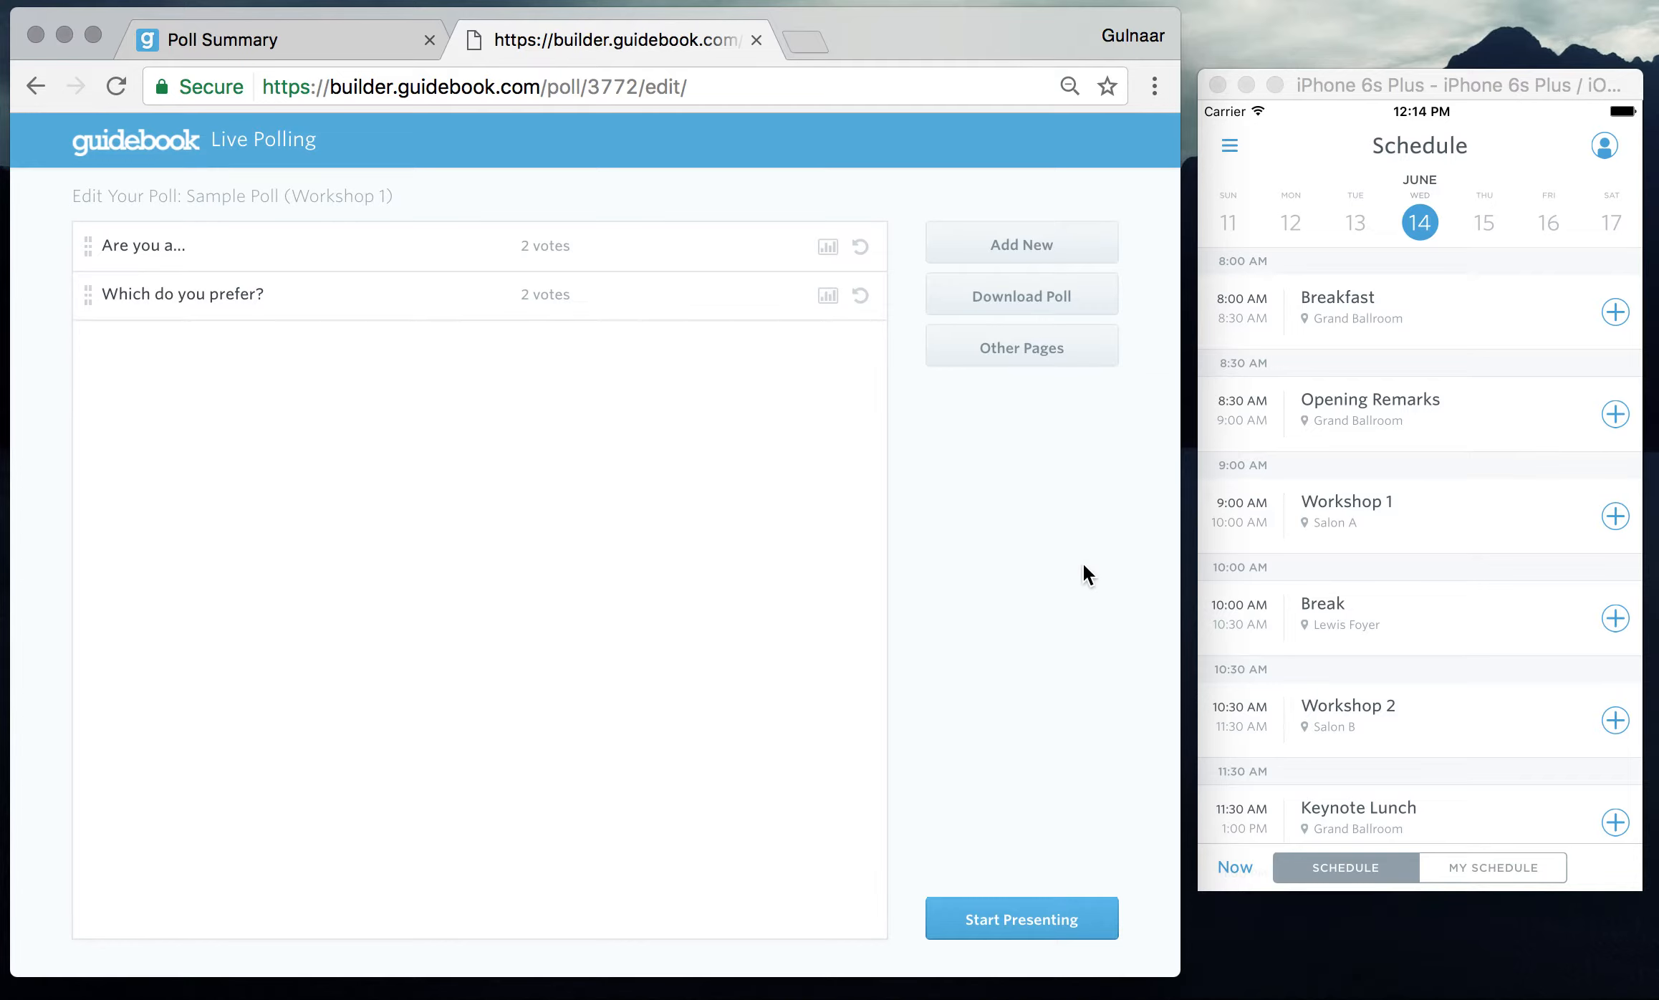
- Download the Sample Poll's results and open its presentation page from the poll's other page links
{"action": "left_click", "coordinate": [1028, 307]}
{"action": "left_click", "coordinate": [973, 344]}
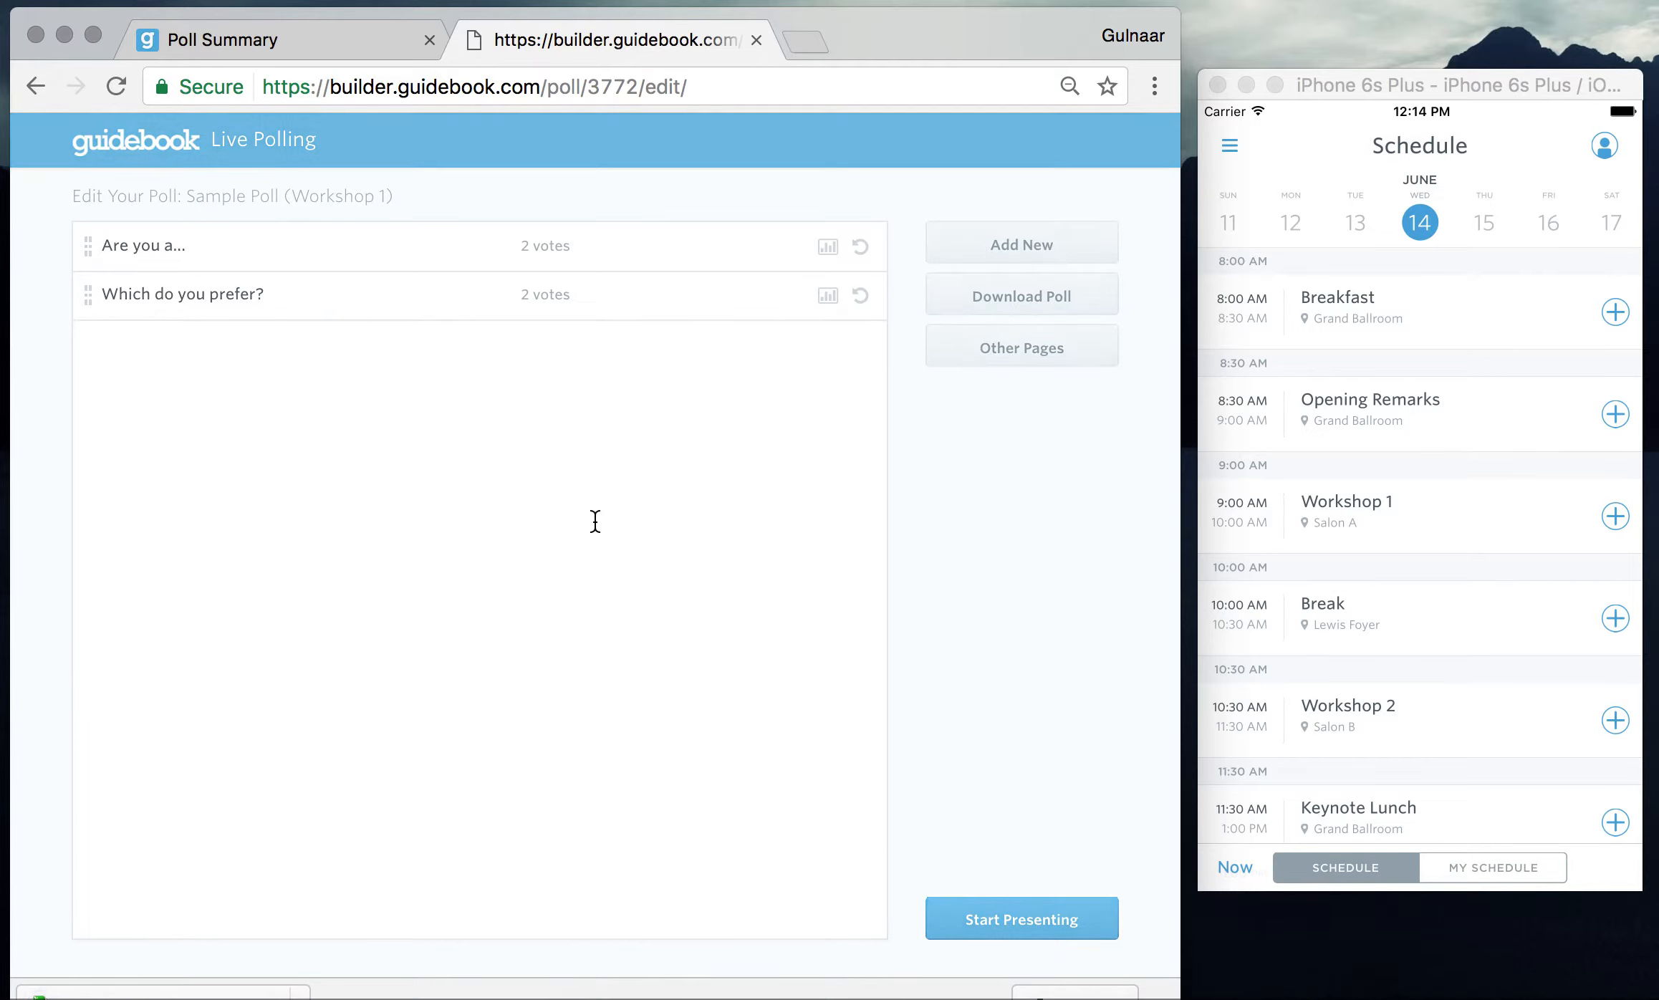
{"action": "left_click", "coordinate": [741, 476]}
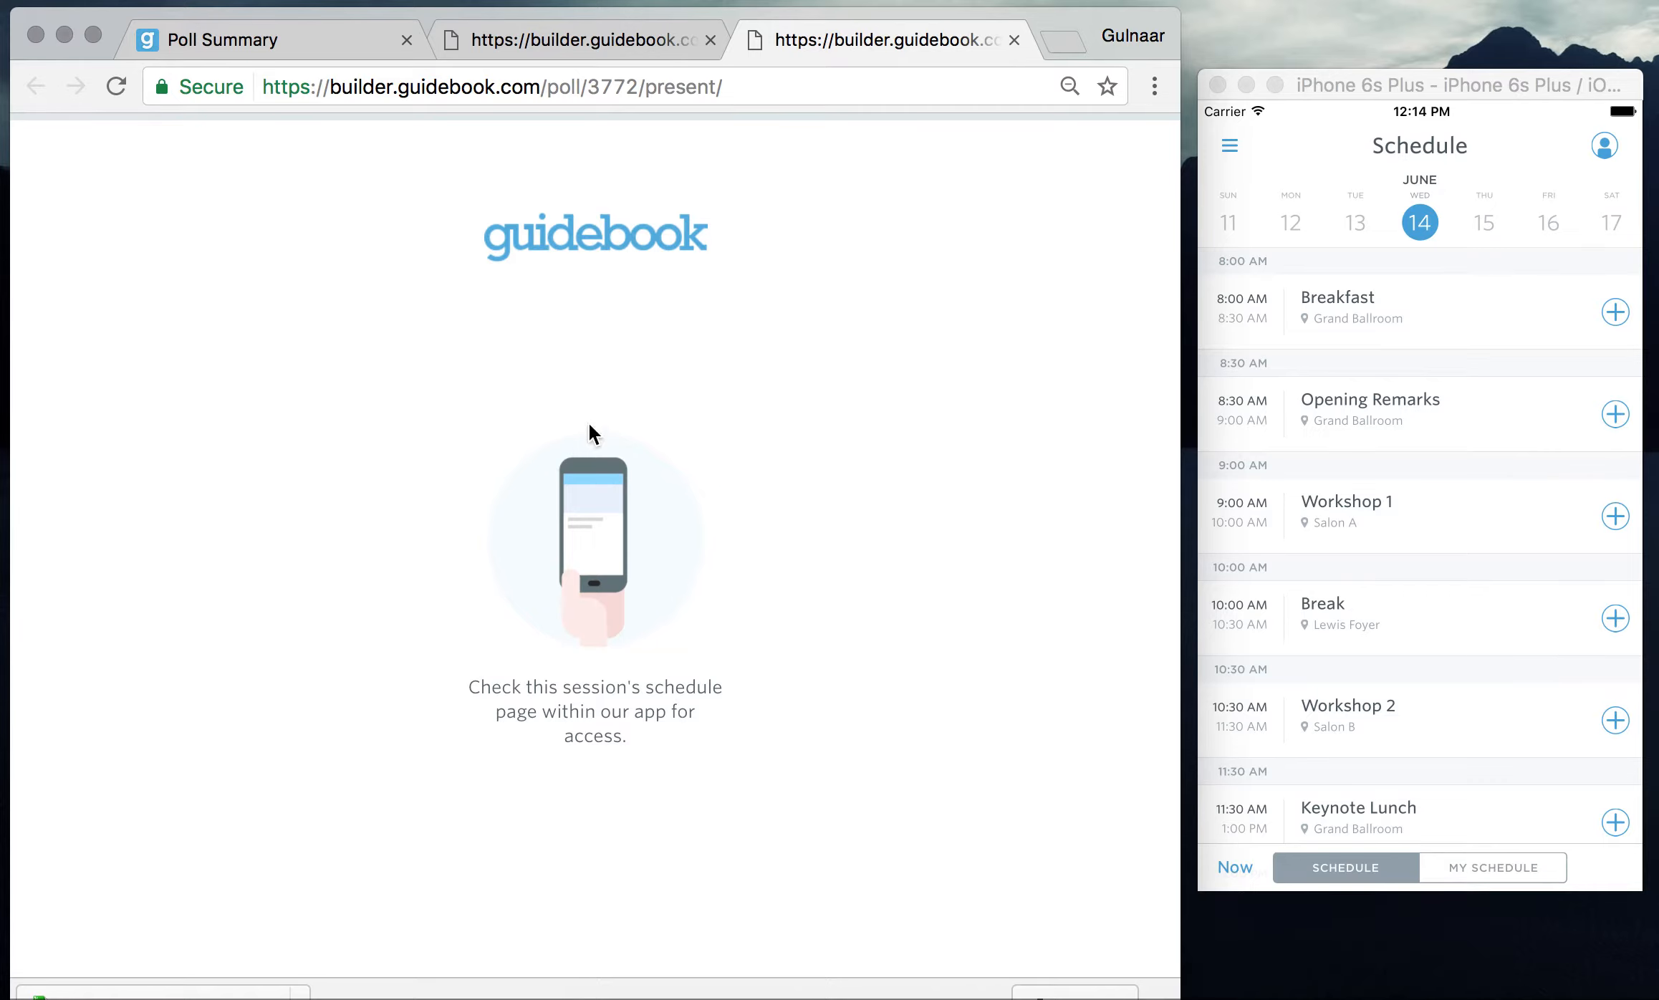
- Close the presentation page, the links dialog and the Sample Poll's editing page
{"action": "left_click", "coordinate": [1013, 39]}
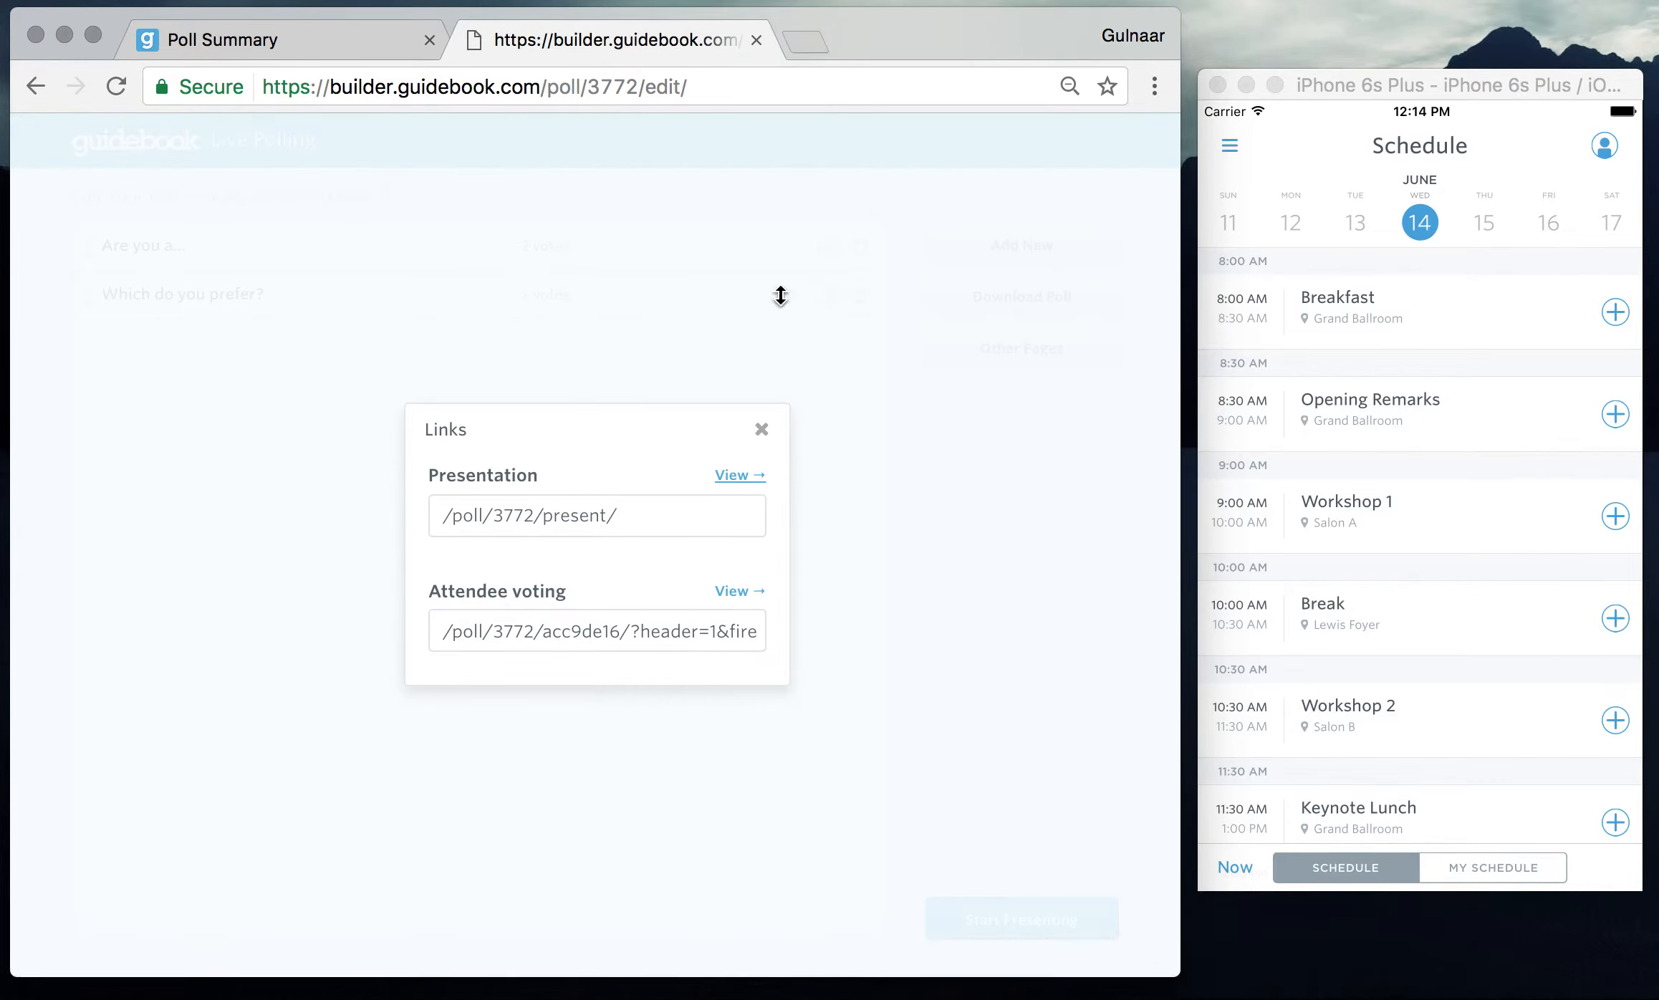
{"action": "left_click", "coordinate": [762, 429]}
{"action": "left_click", "coordinate": [757, 40]}
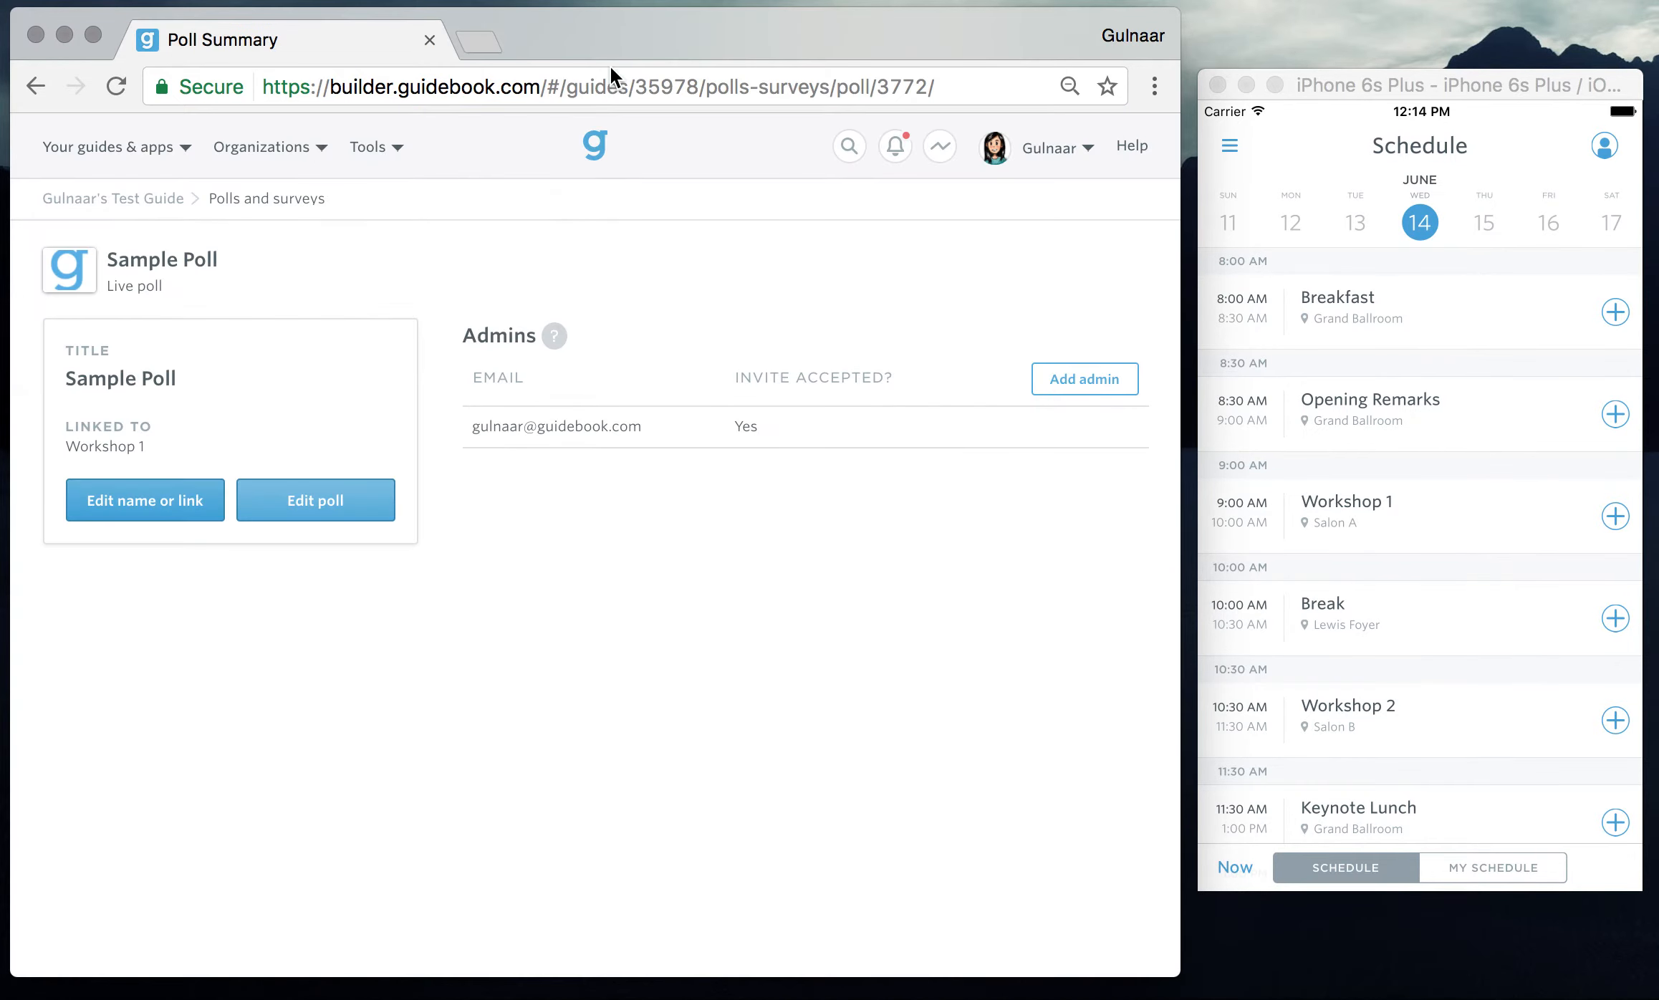
- Go through the guide's dashboard to its live polls and open the Keynote Poll for editing
{"action": "left_click", "coordinate": [166, 203]}
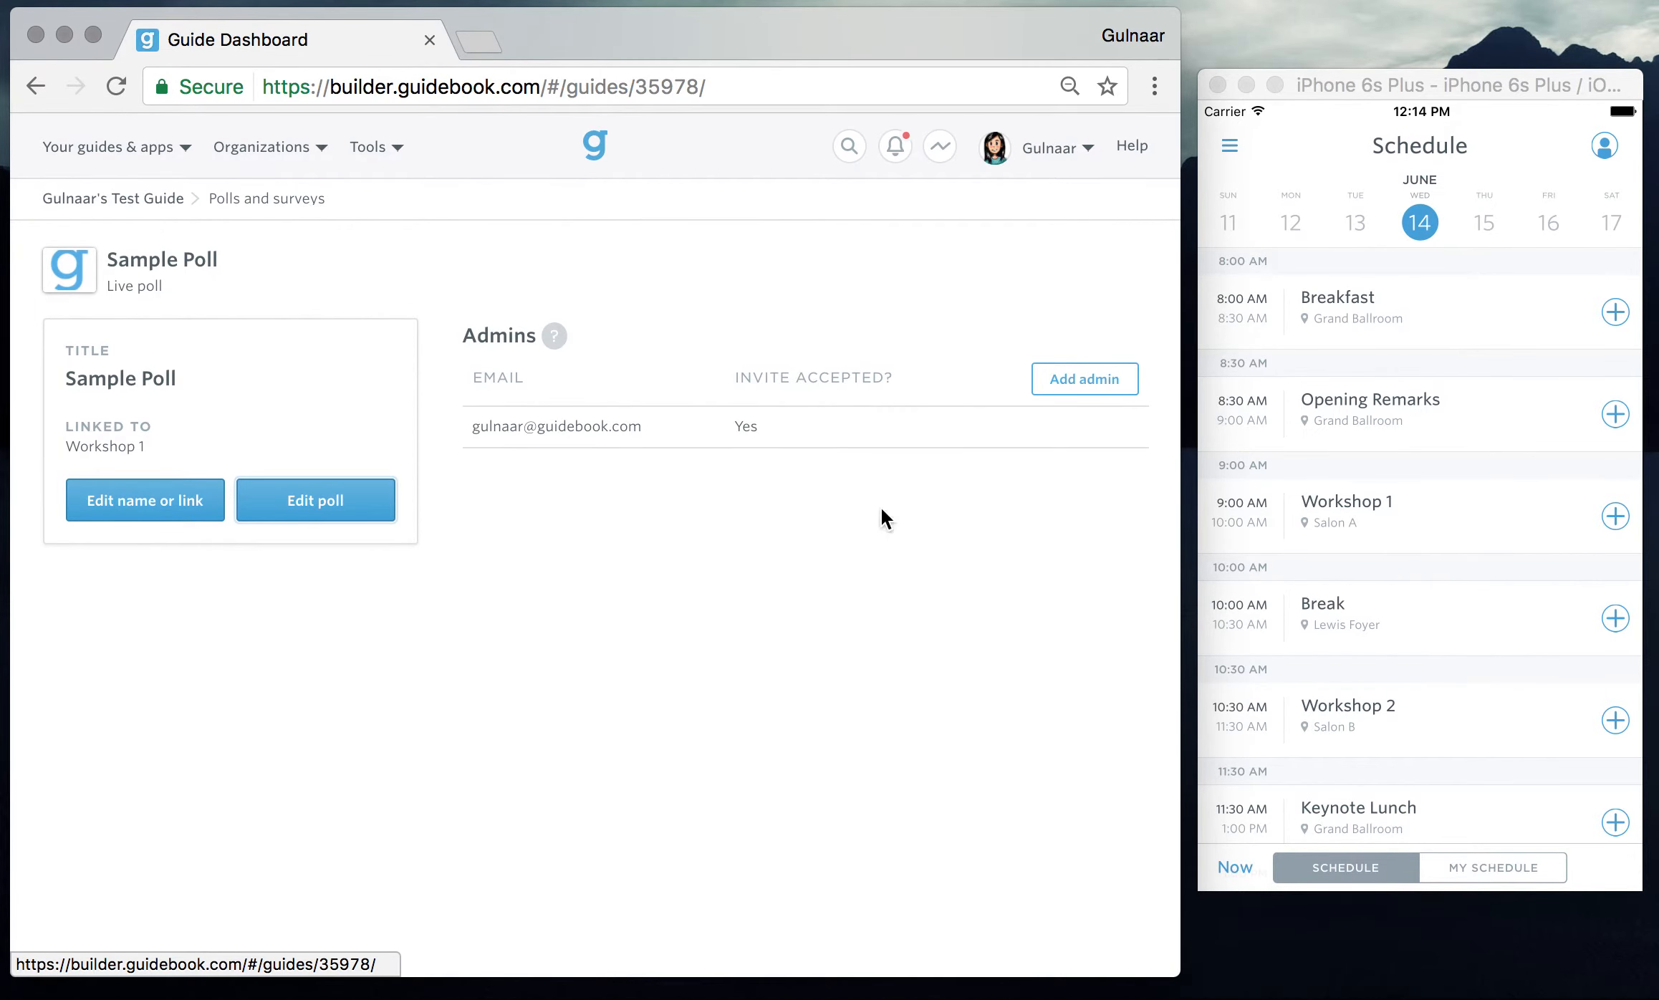
{"action": "scroll", "coordinate": [974, 630], "scroll_direction": "down", "scroll_amount": 5}
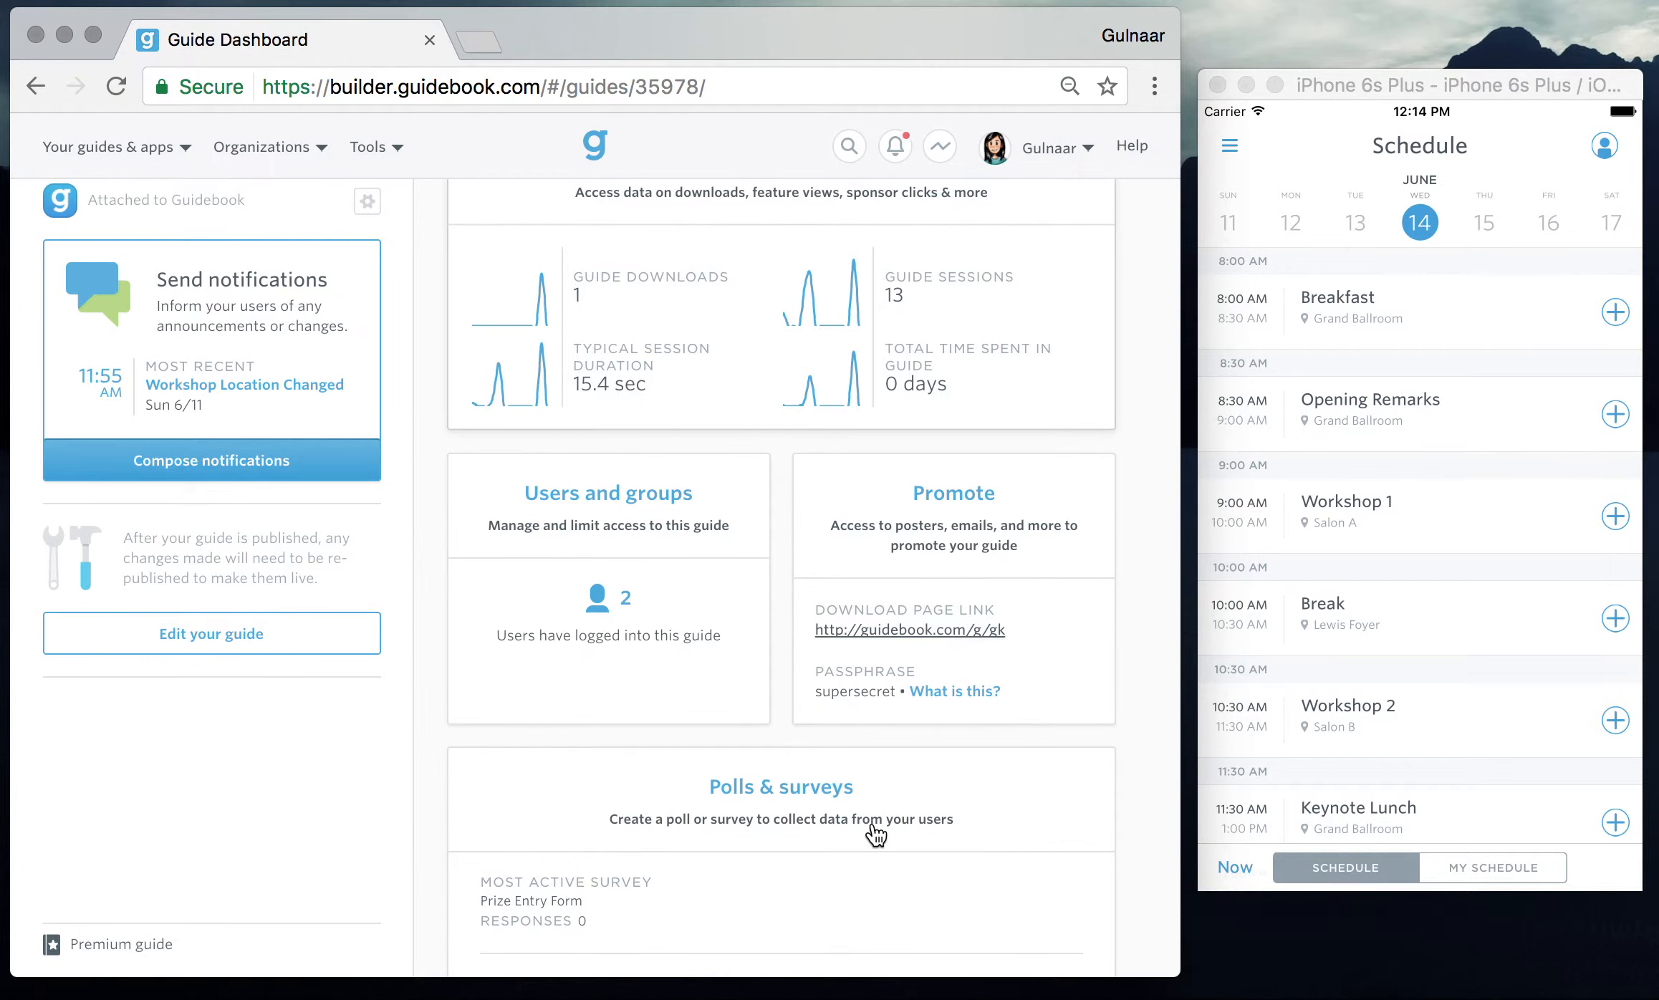
{"action": "scroll", "coordinate": [874, 833], "scroll_direction": "down", "scroll_amount": 2}
{"action": "left_click", "coordinate": [874, 844]}
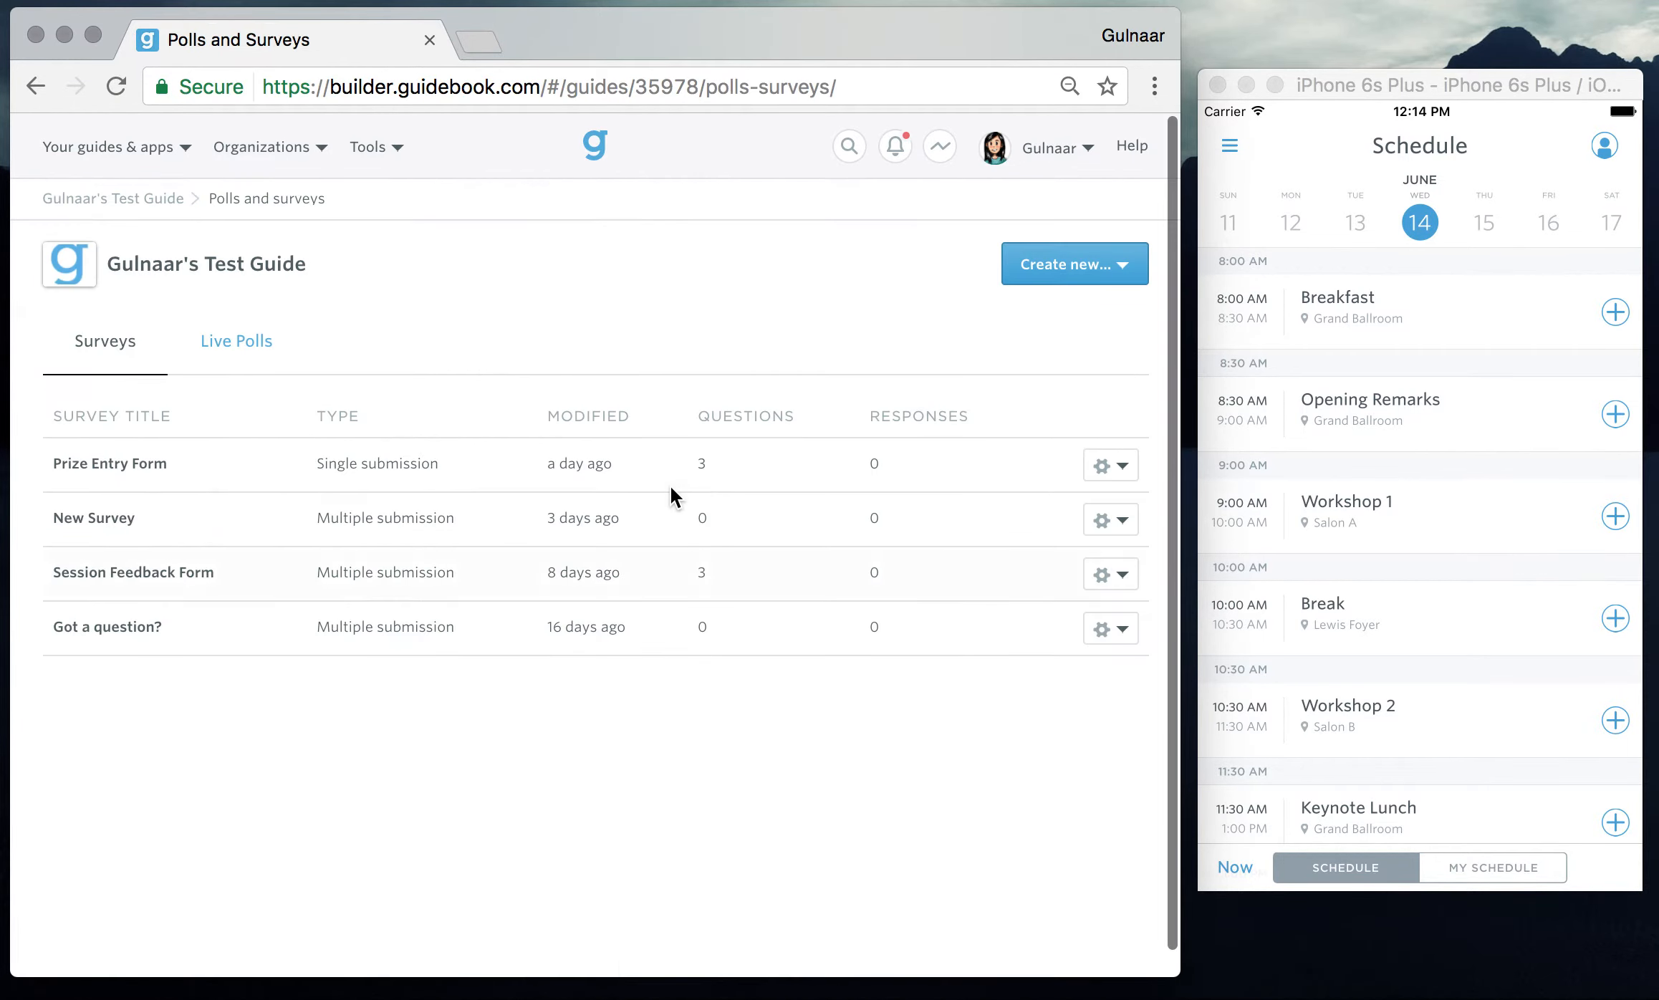
{"action": "left_click", "coordinate": [231, 350]}
{"action": "left_click", "coordinate": [100, 527]}
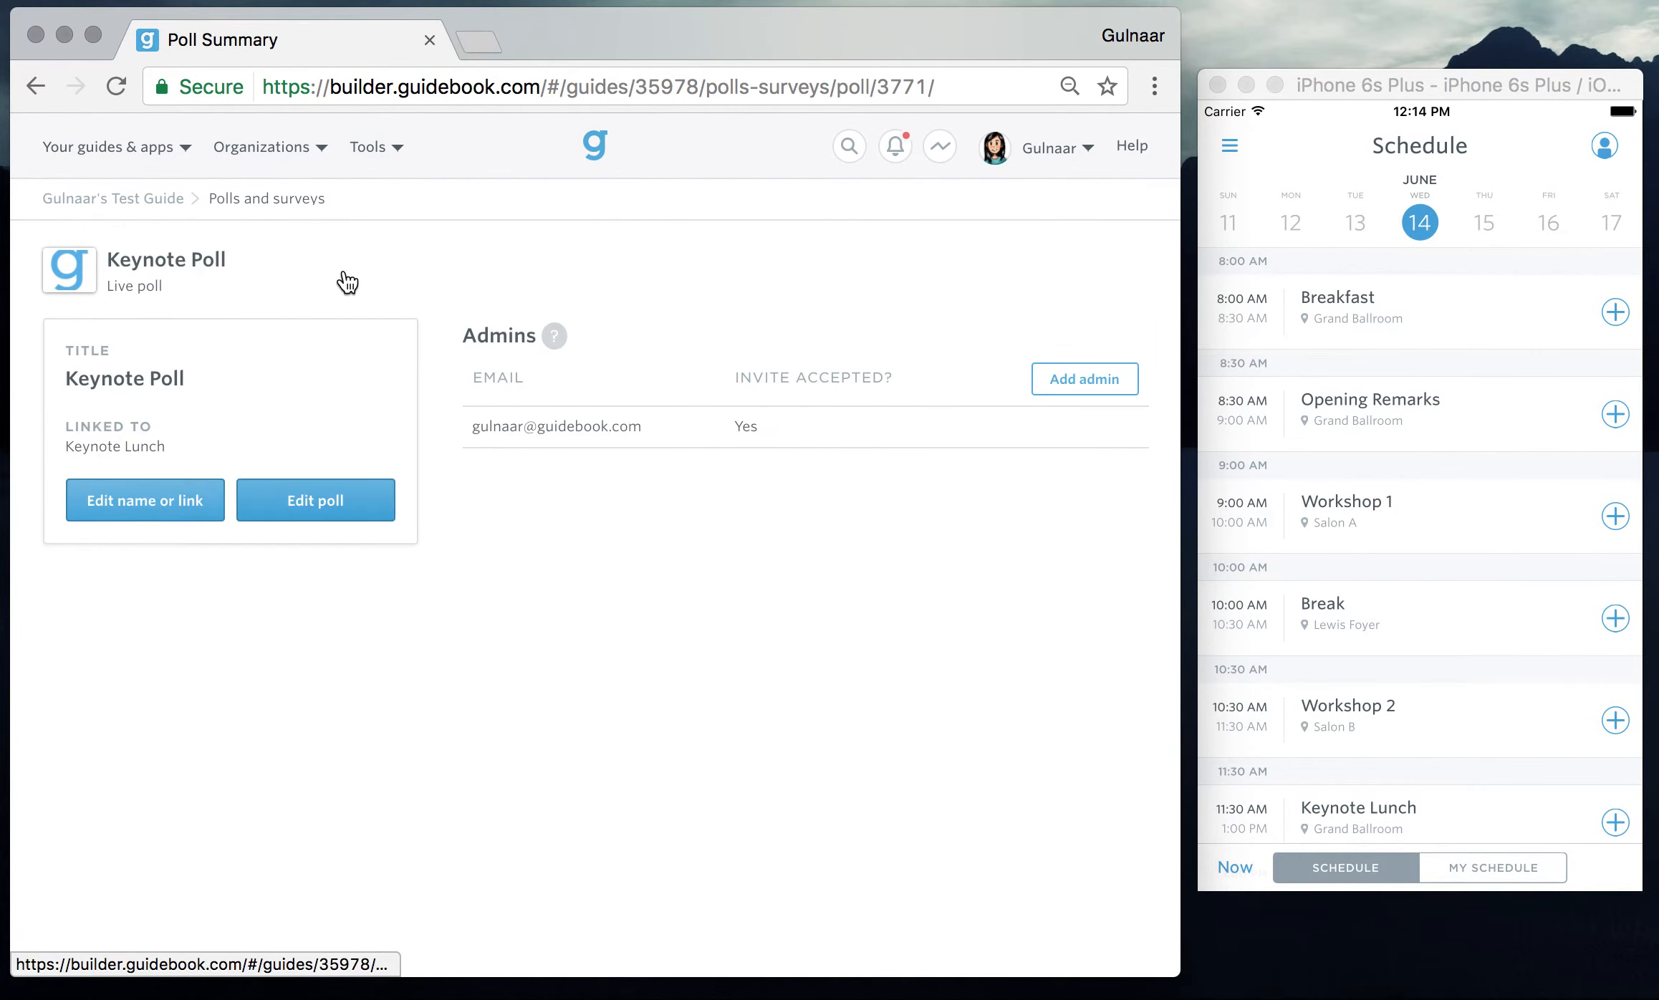
{"action": "left_click", "coordinate": [385, 506]}
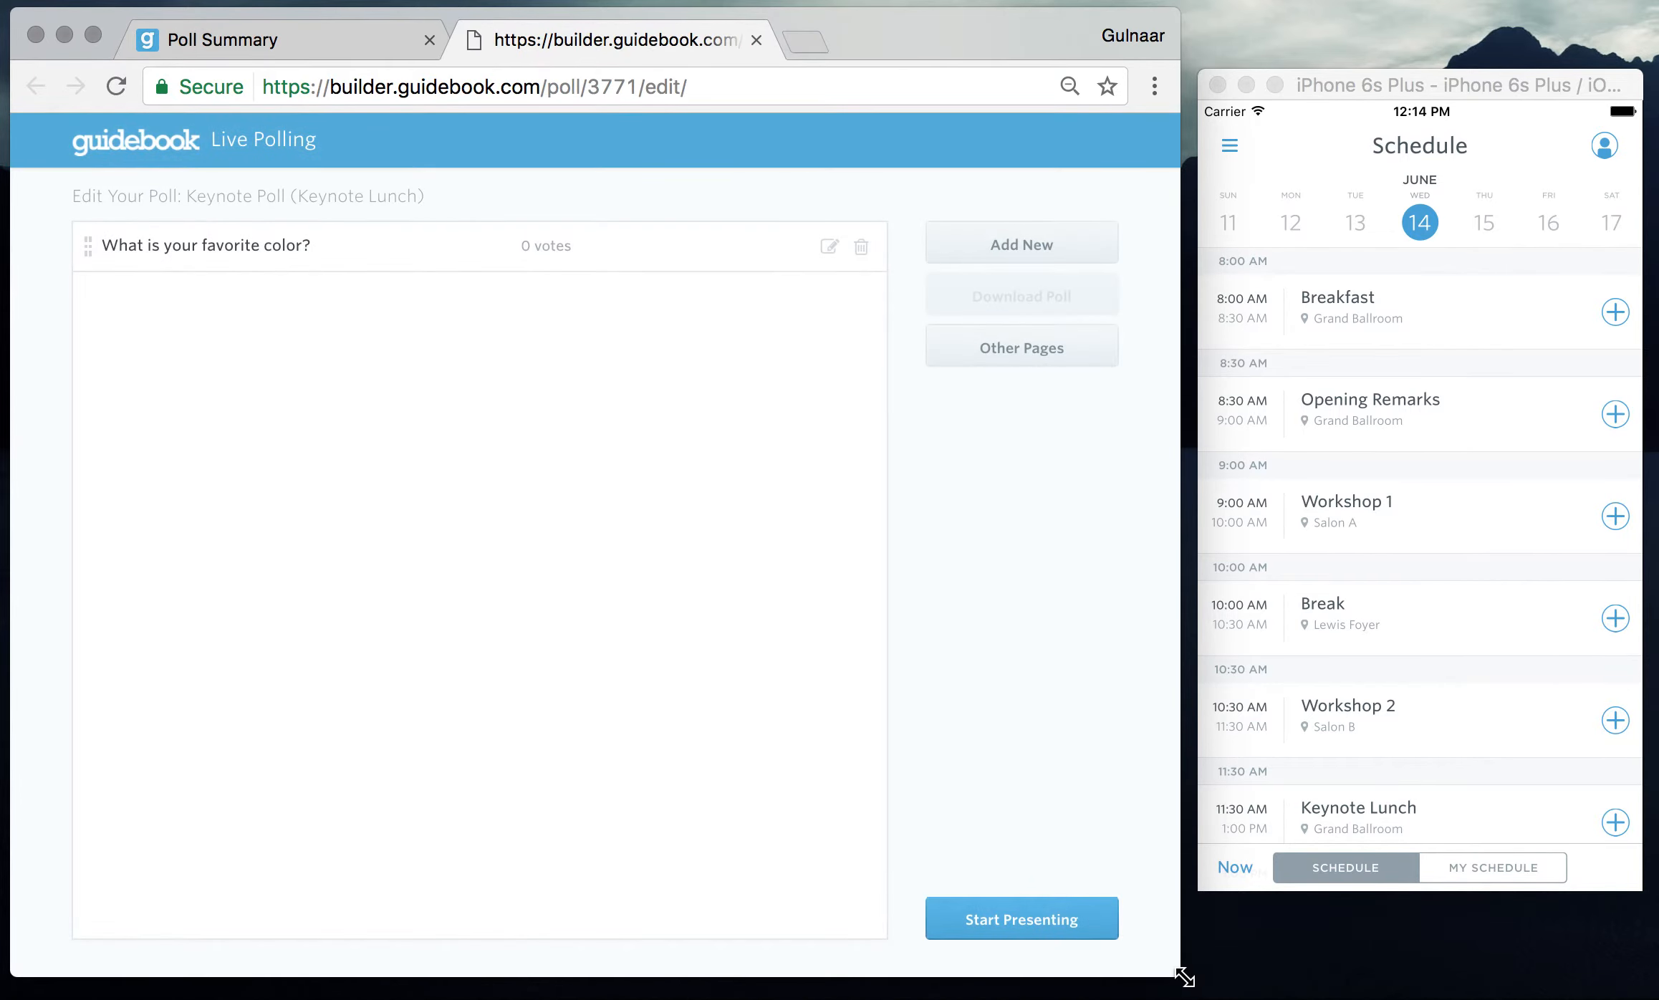
- Shrink the browser window and open the Keynote Lunch session from the schedule in the iPhone simulator
{"action": "left_click_drag", "start_coordinate": [1171, 970], "coordinate": [993, 822]}
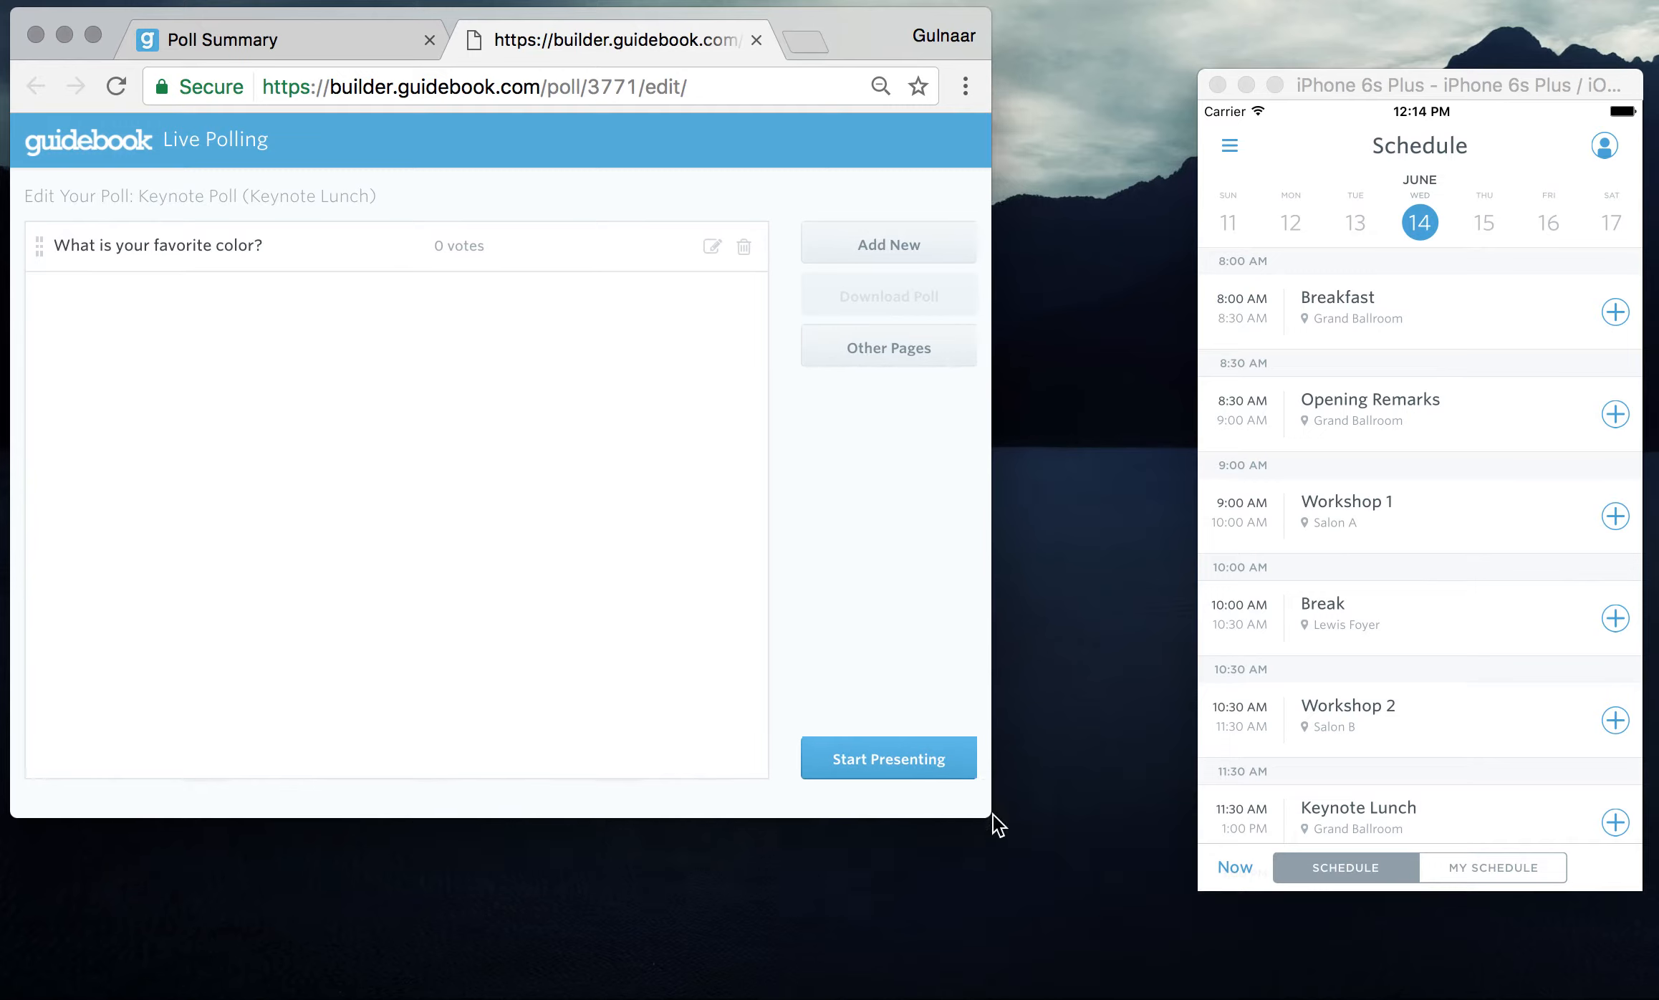
{"action": "left_click_drag", "start_coordinate": [856, 39], "coordinate": [855, 37]}
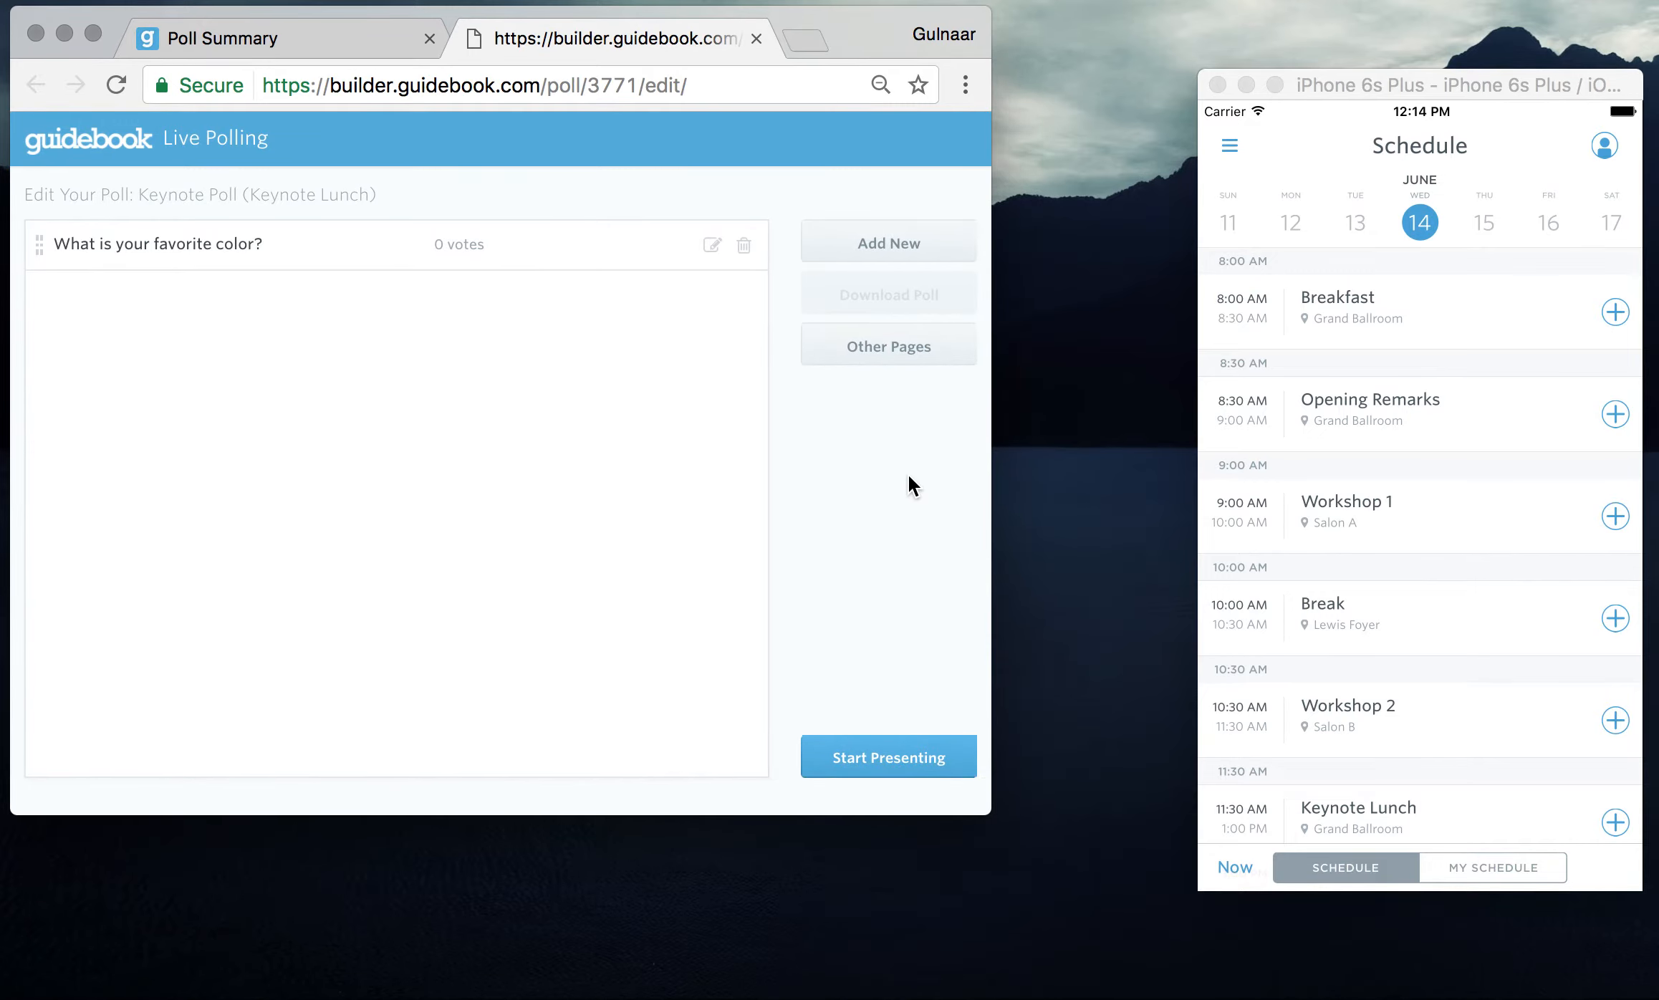
{"action": "left_click_drag", "start_coordinate": [1356, 577], "coordinate": [1359, 482]}
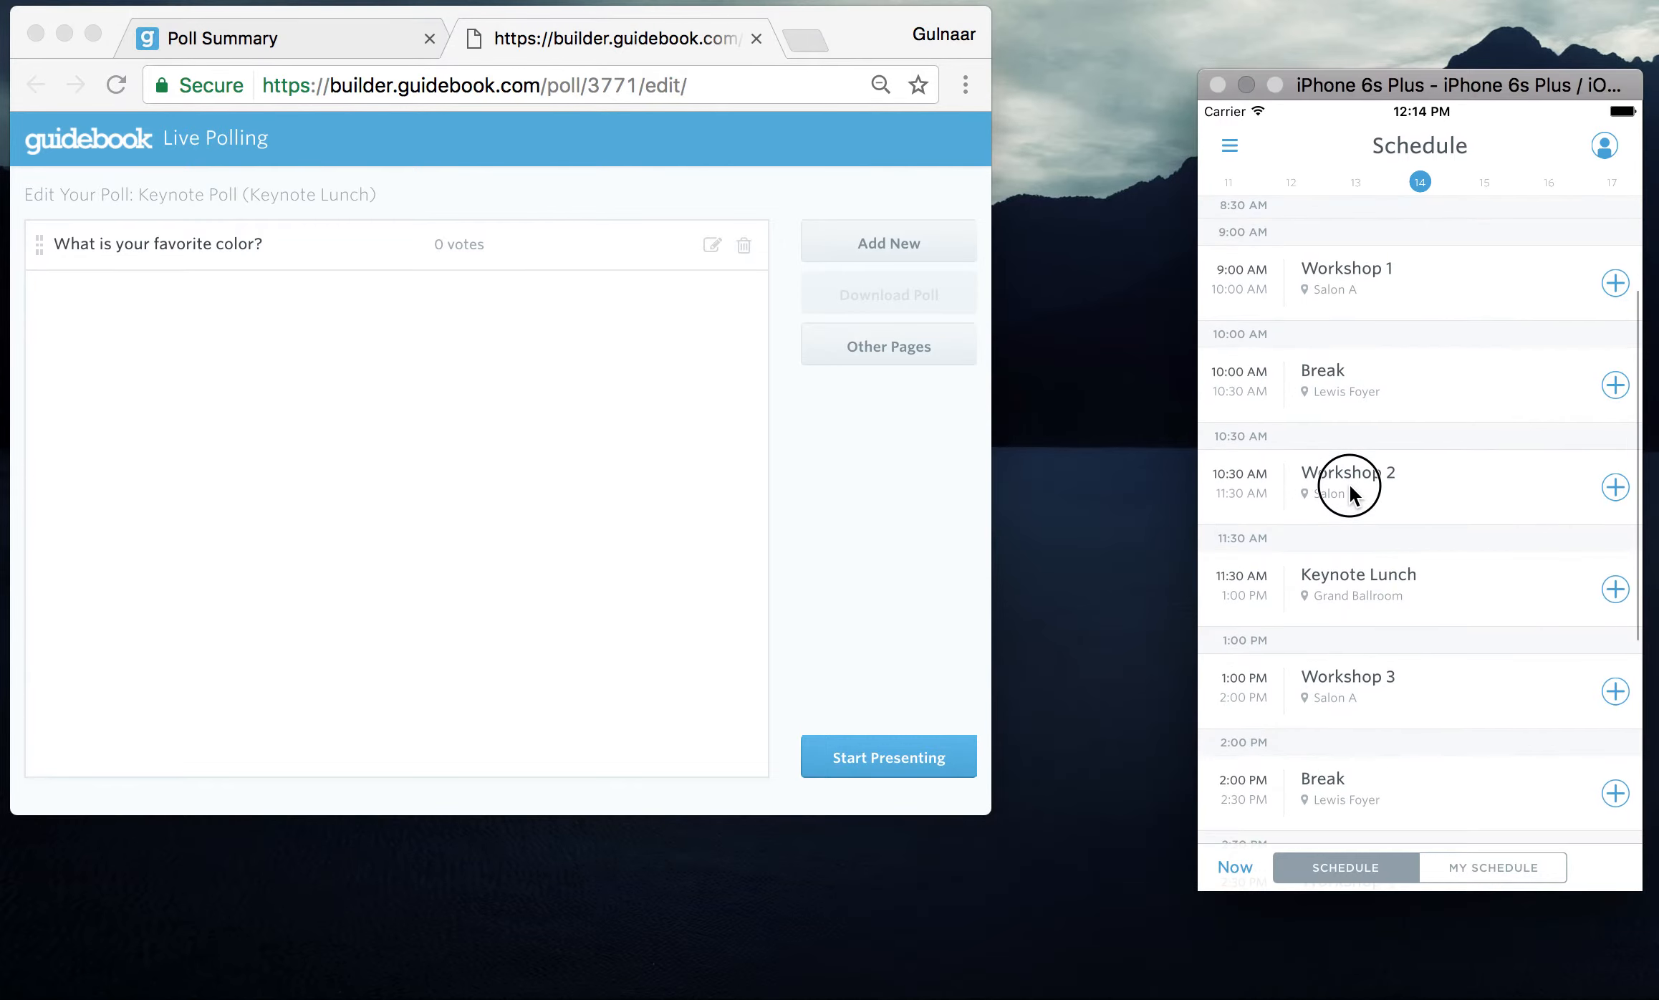
{"action": "left_click", "coordinate": [1403, 582]}
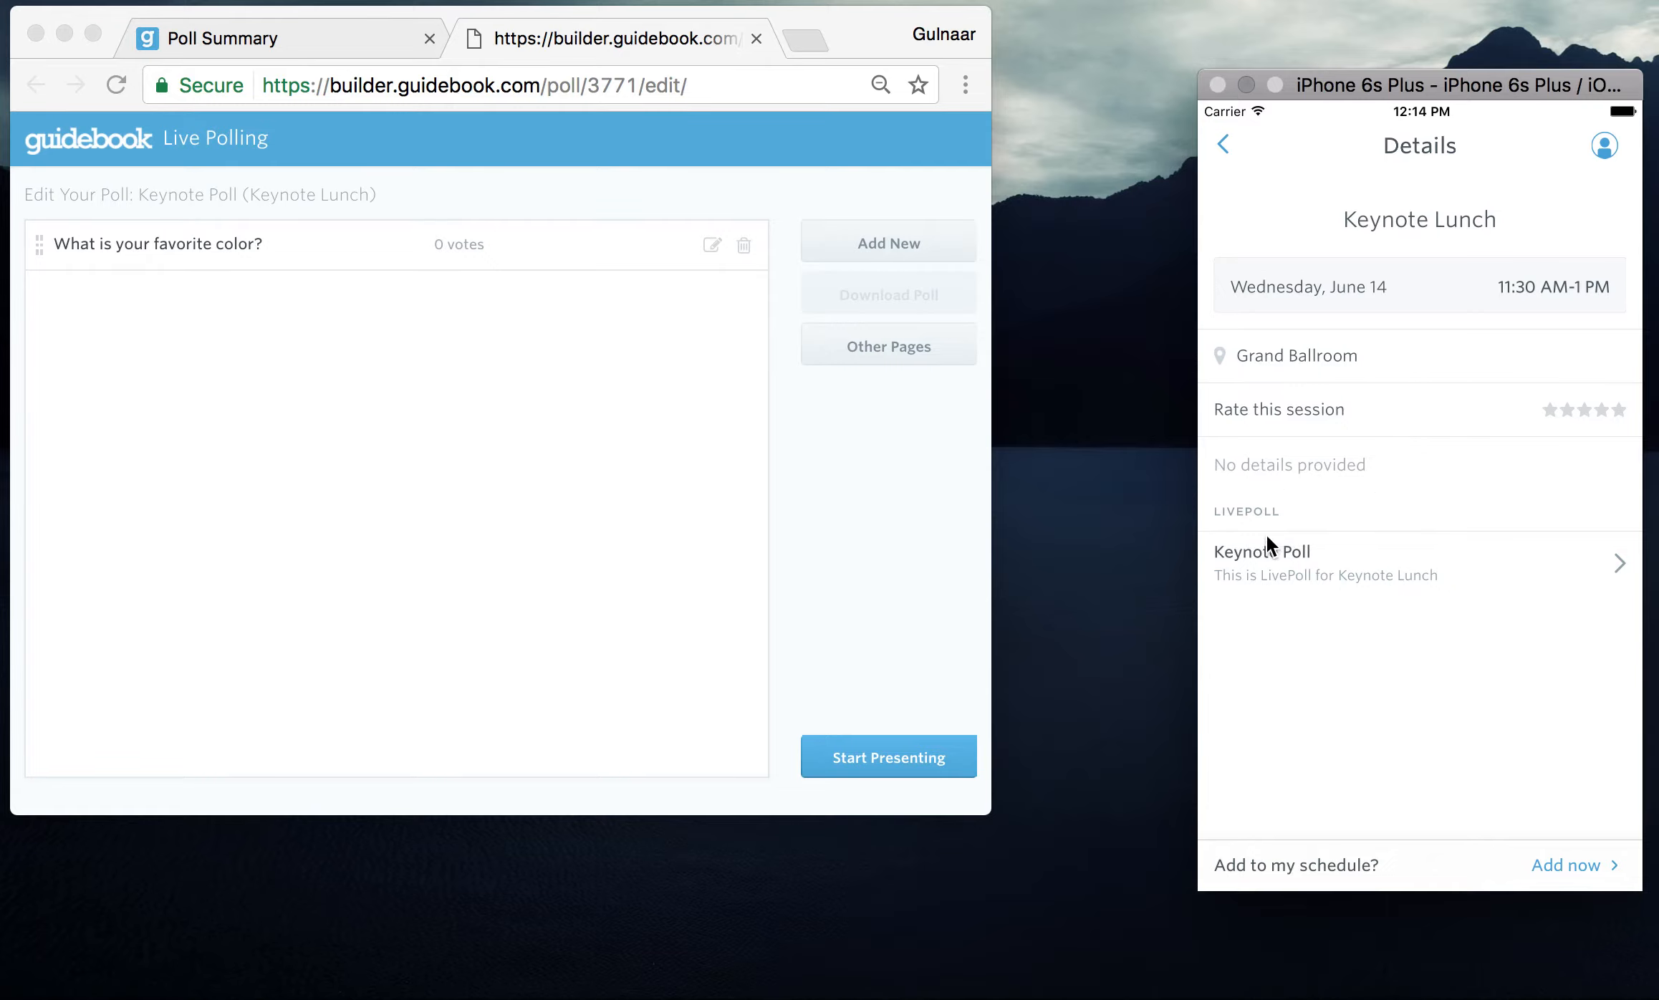
- Open the Keynote Poll's presentation page from its other page links and arrange it in a separate window beside the simulator
{"action": "left_click", "coordinate": [860, 444]}
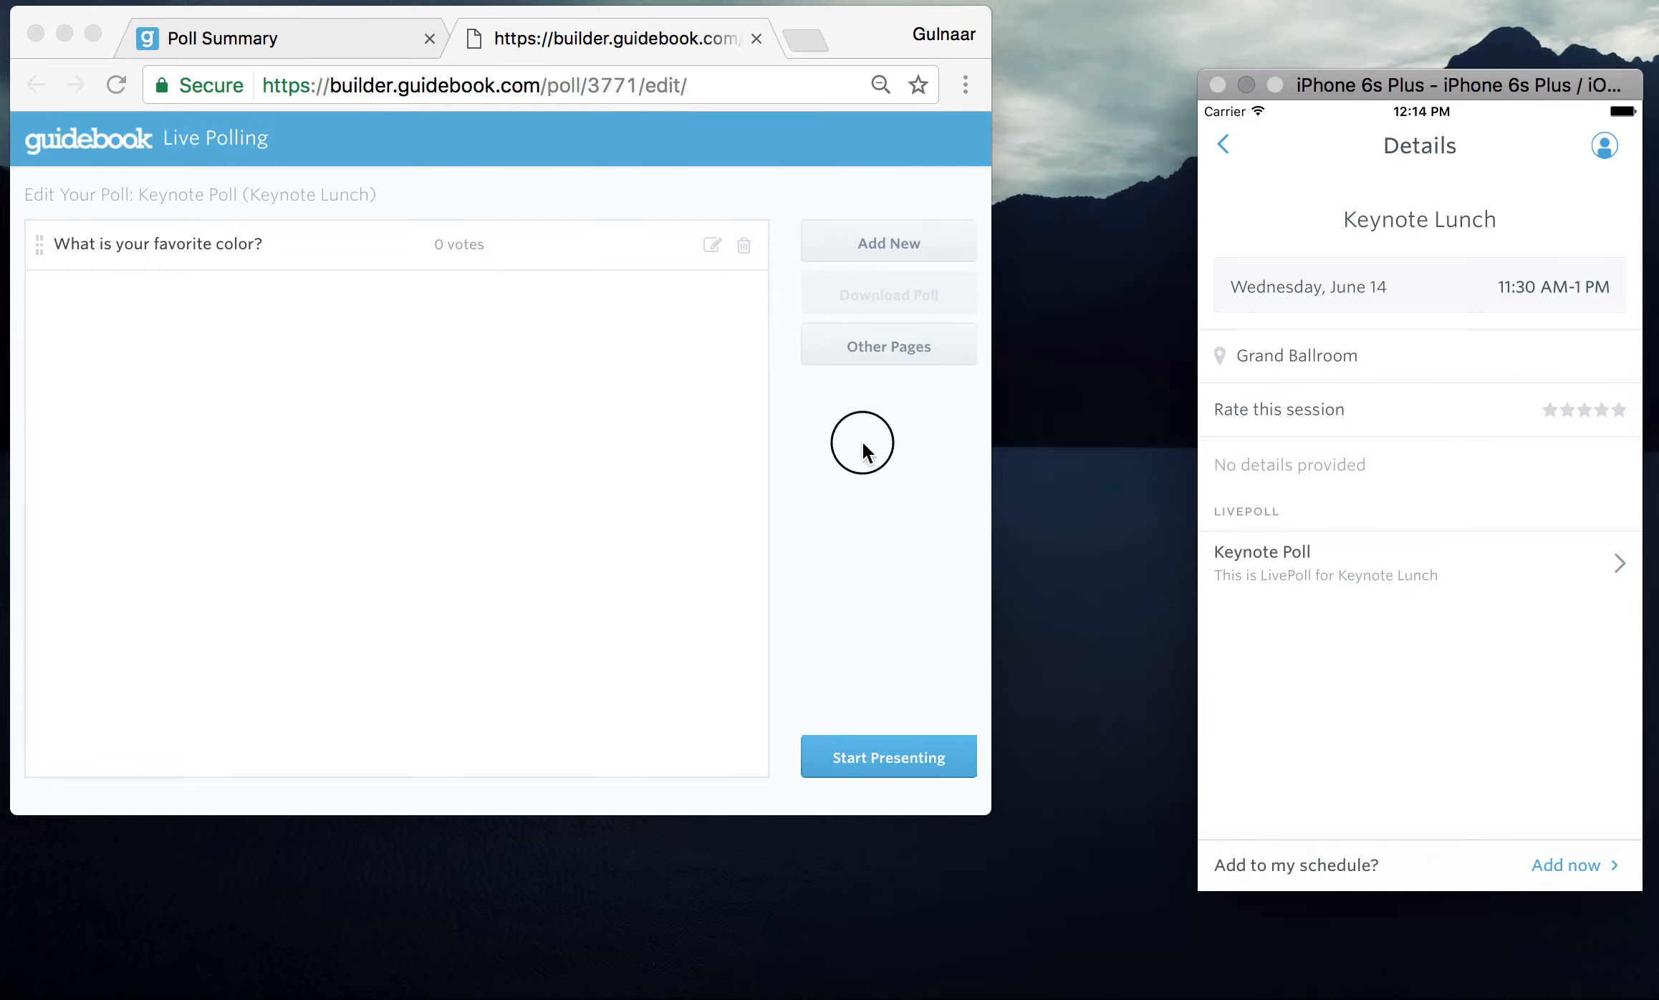
{"action": "left_click", "coordinate": [886, 358]}
{"action": "left_click", "coordinate": [651, 401]}
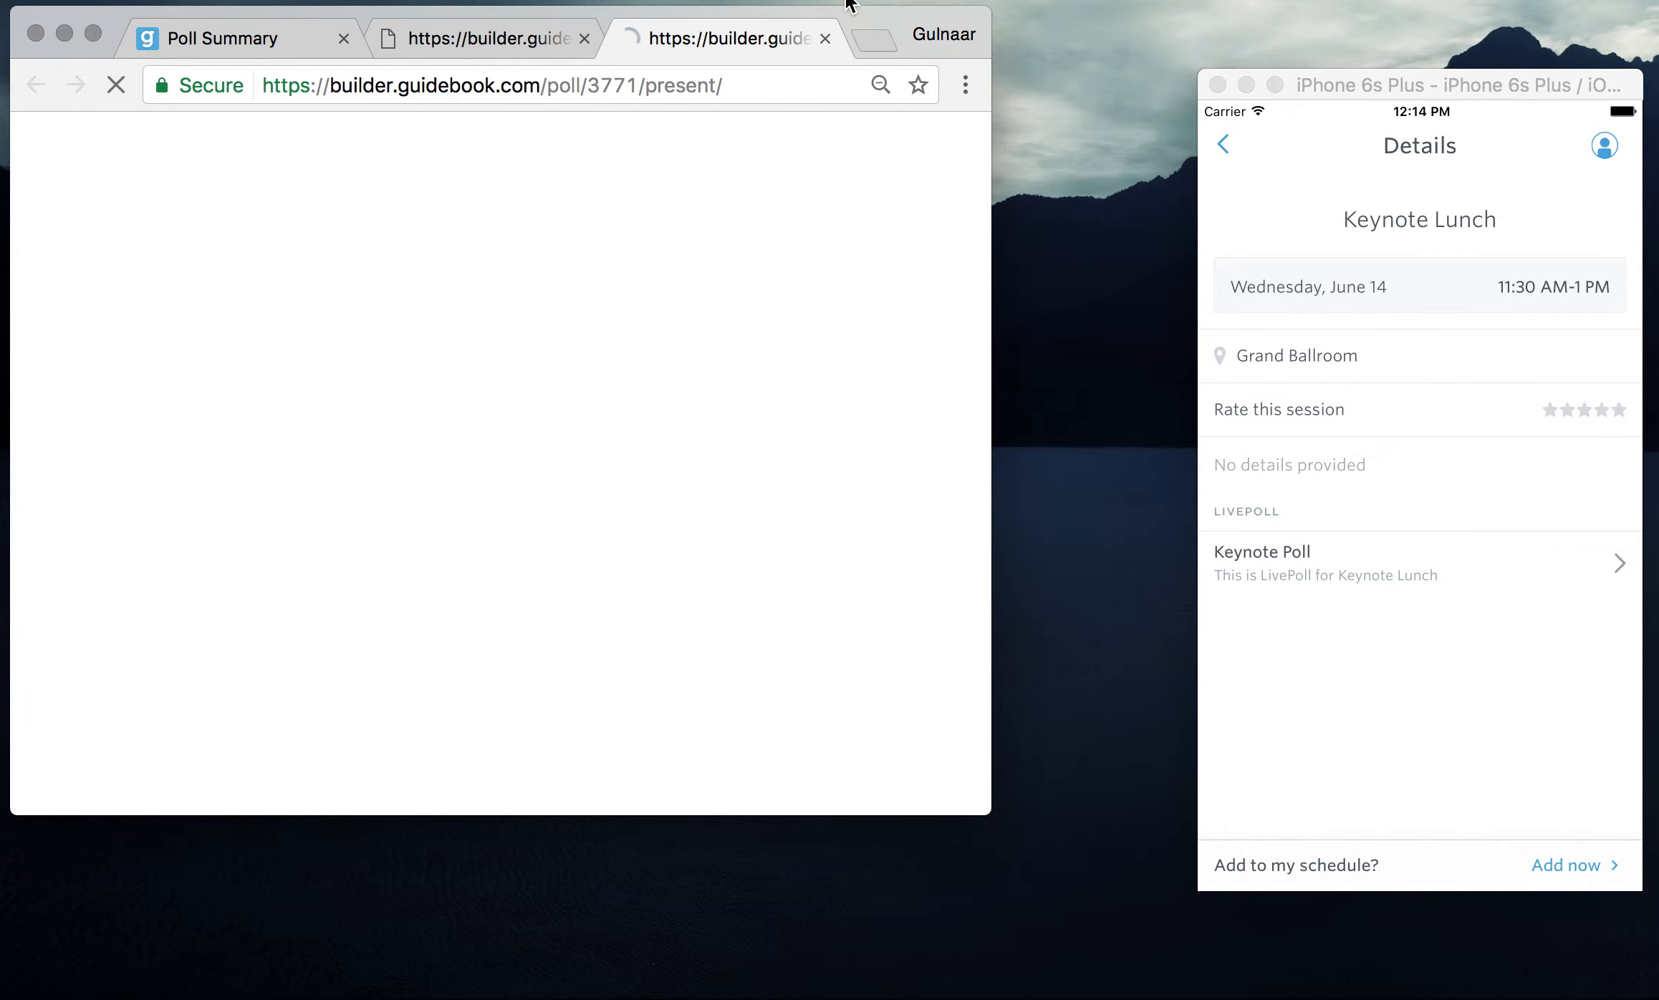
{"action": "left_click_drag", "start_coordinate": [722, 37], "coordinate": [914, 208]}
{"action": "left_click_drag", "start_coordinate": [1430, 80], "coordinate": [1442, 13]}
{"action": "left_click_drag", "start_coordinate": [980, 199], "coordinate": [1009, 204]}
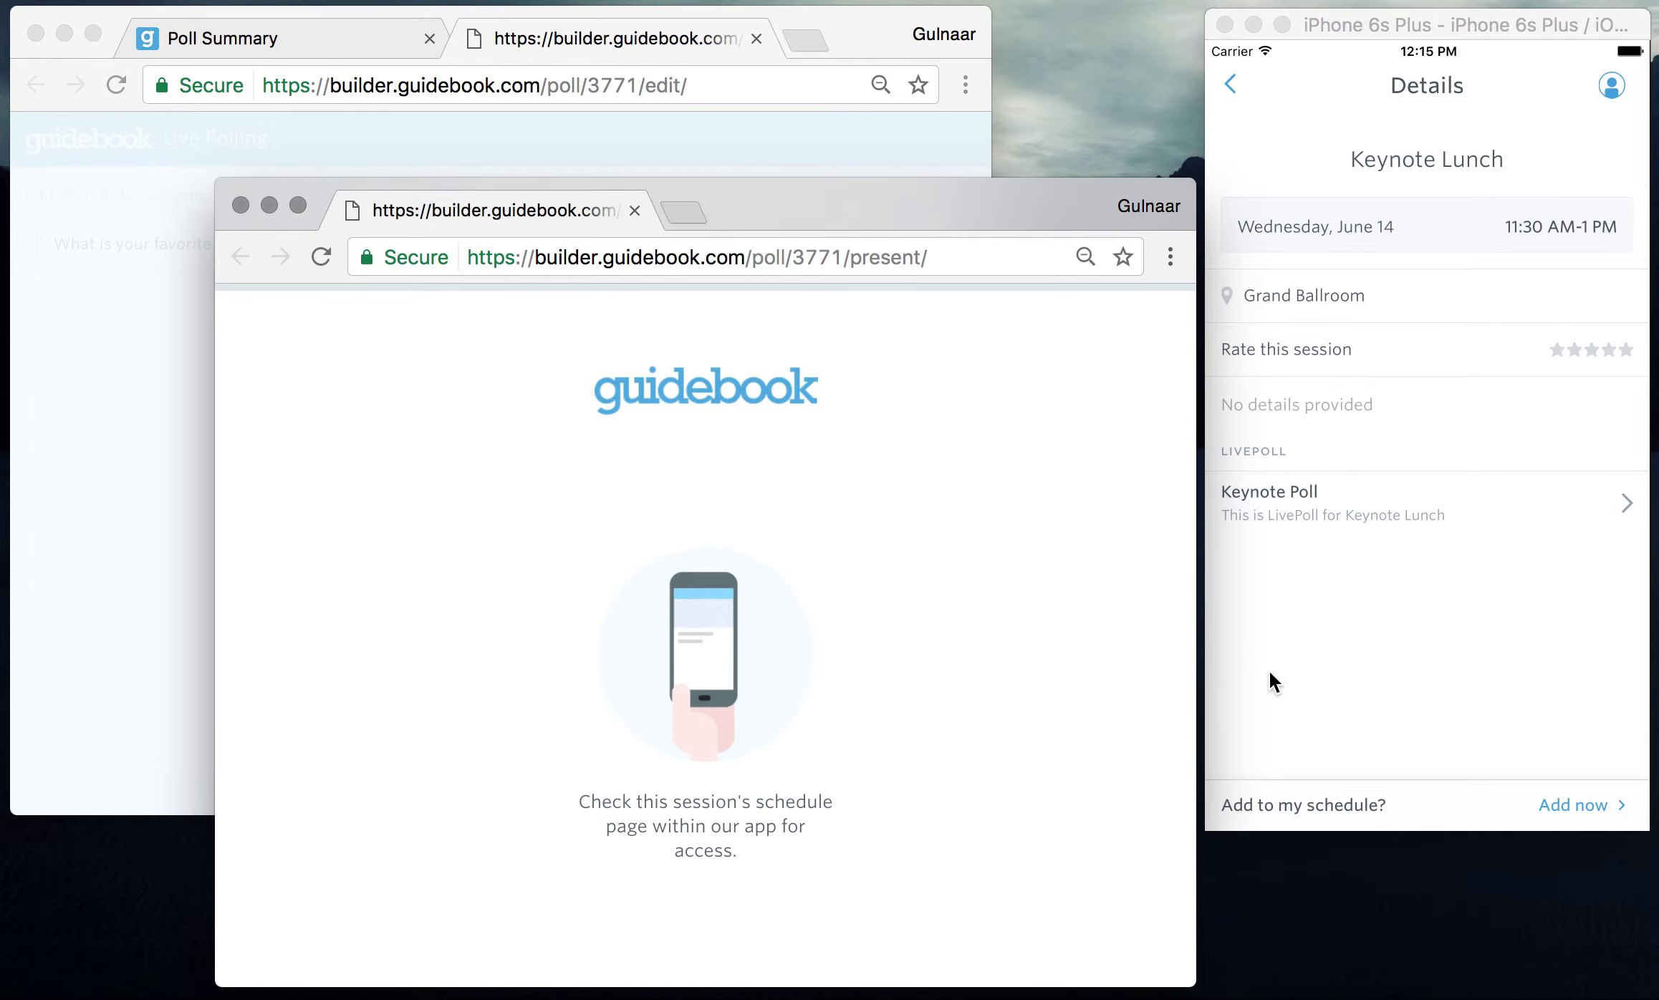
- Return to the poll editor window, close the links dialog and start presenting the Keynote Poll
{"action": "left_click_drag", "start_coordinate": [867, 37], "coordinate": [865, 32]}
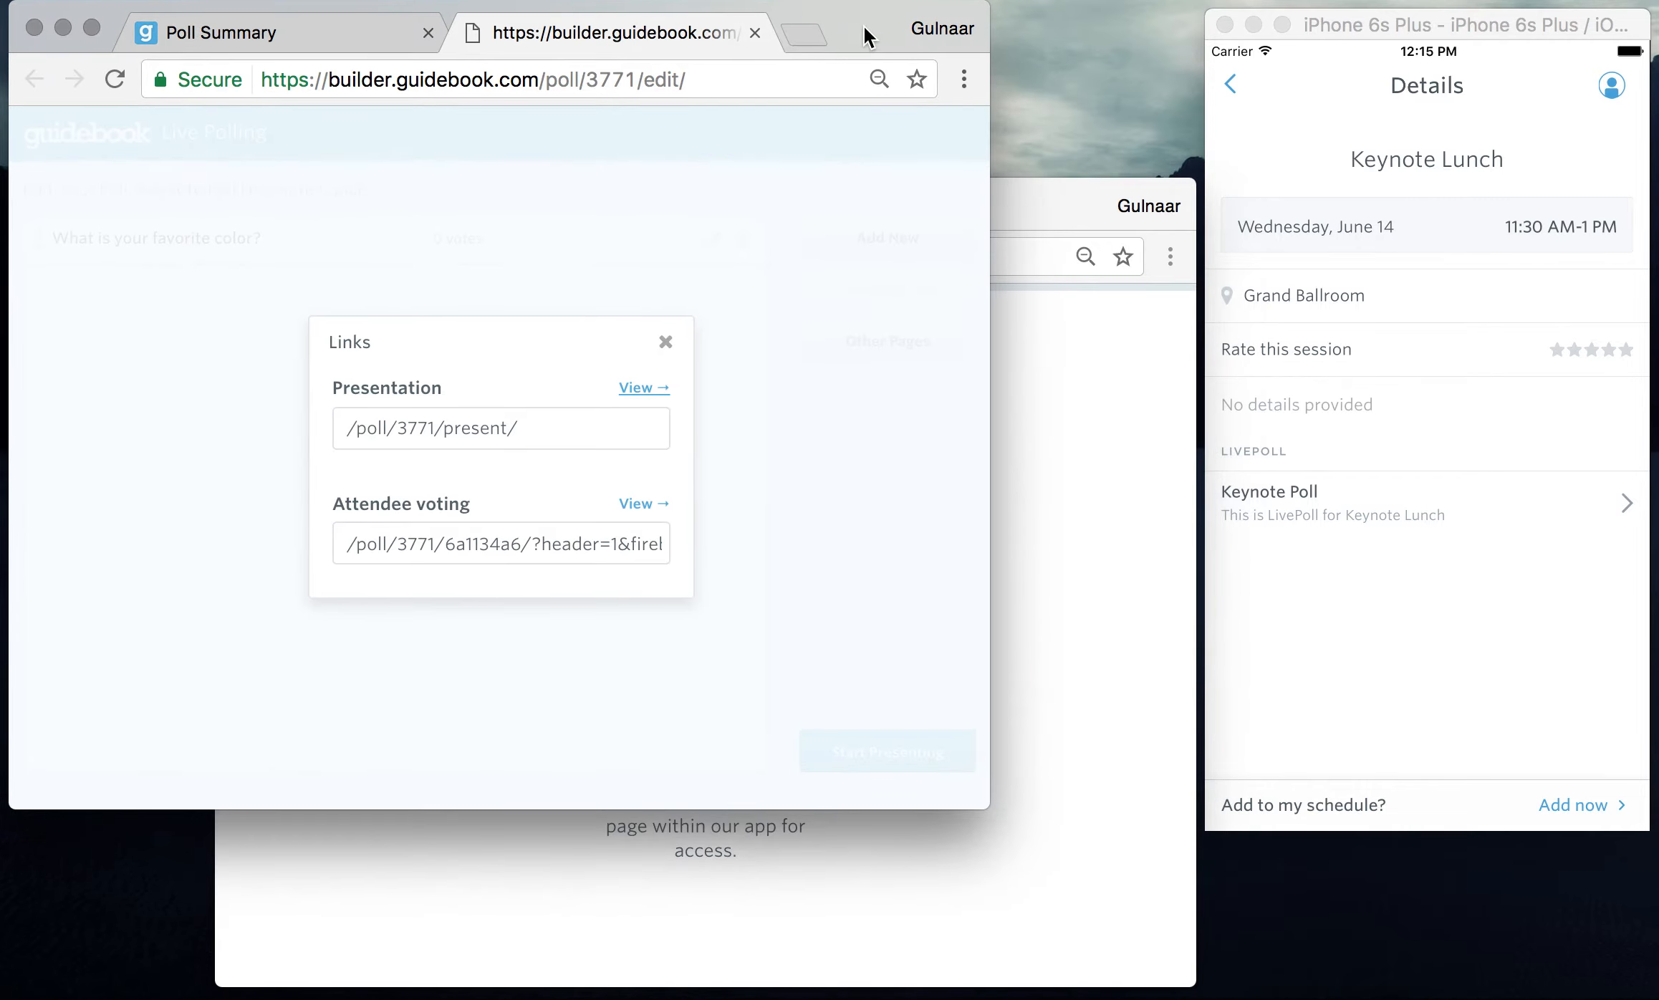
{"action": "left_click", "coordinate": [666, 342]}
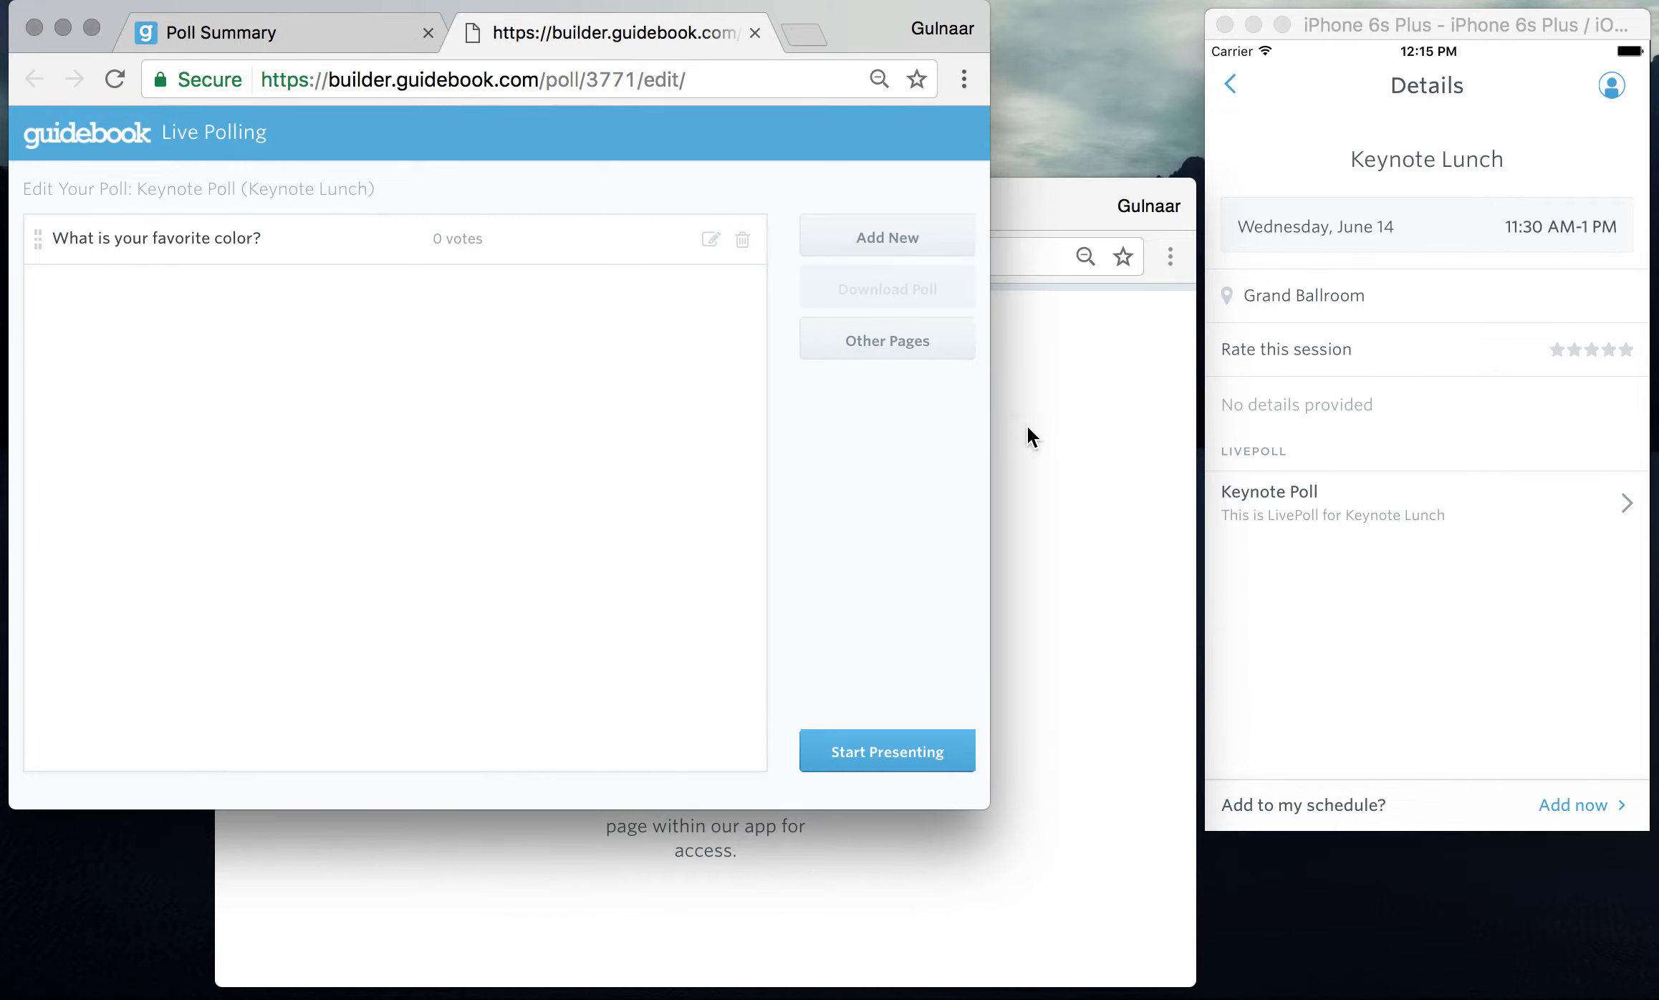
{"action": "left_click", "coordinate": [997, 257]}
{"action": "left_click_drag", "start_coordinate": [1030, 209], "coordinate": [1027, 207]}
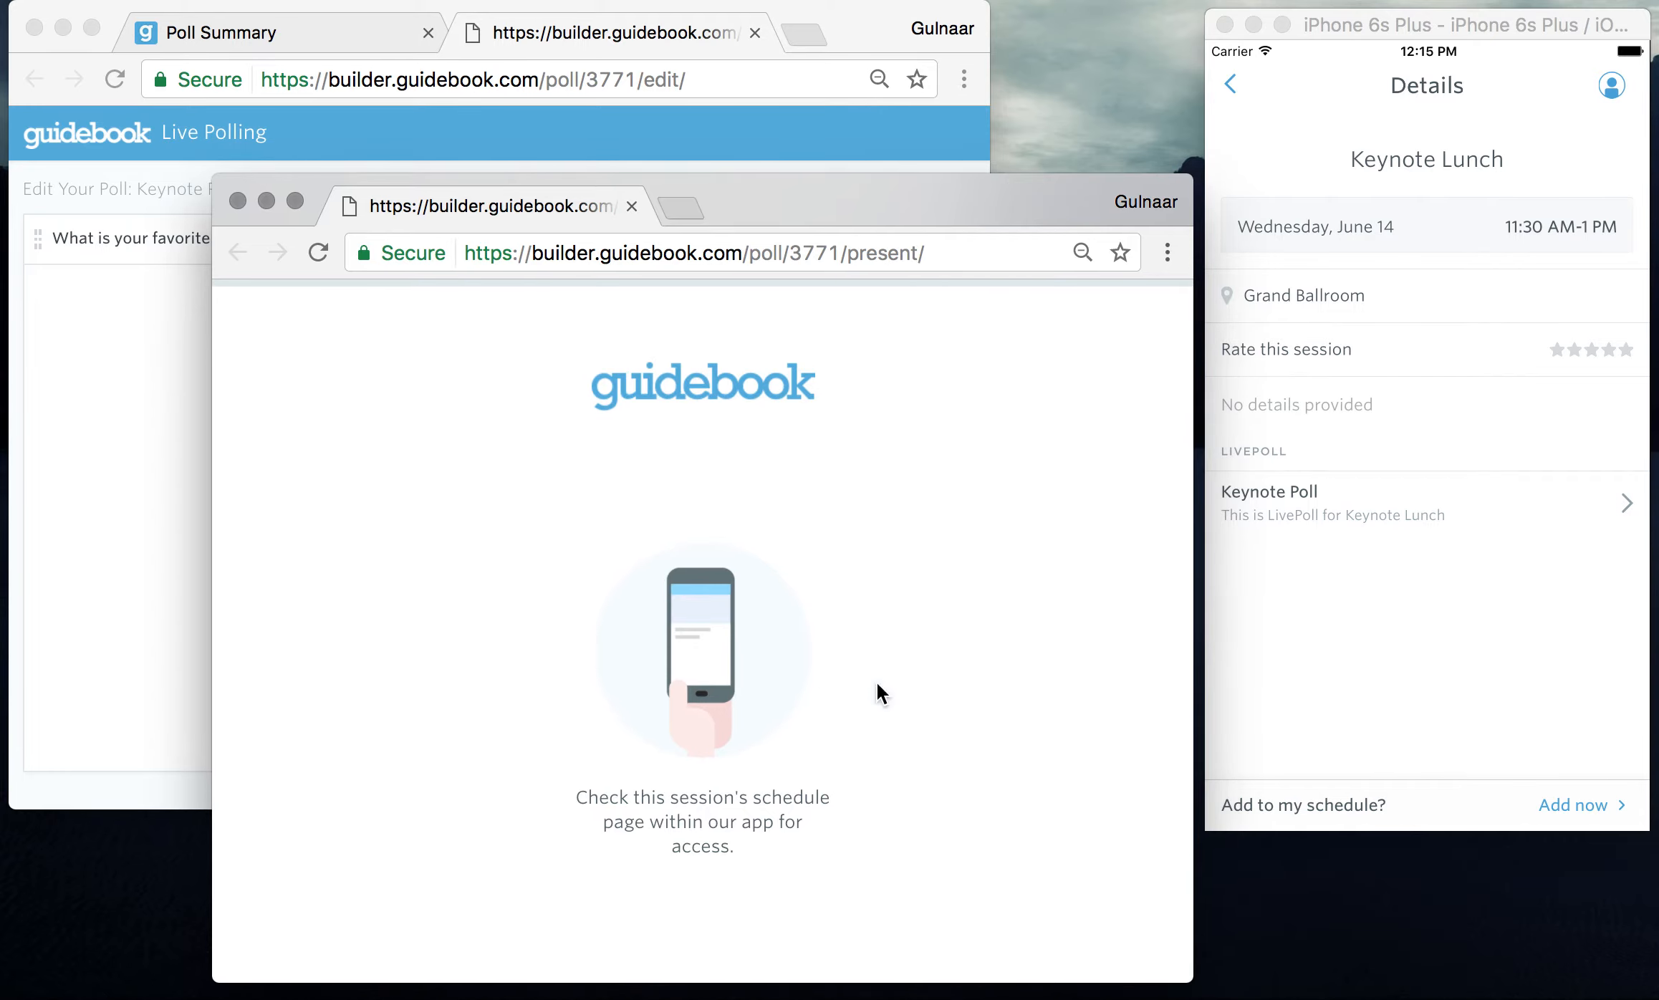
{"action": "left_click", "coordinate": [856, 25]}
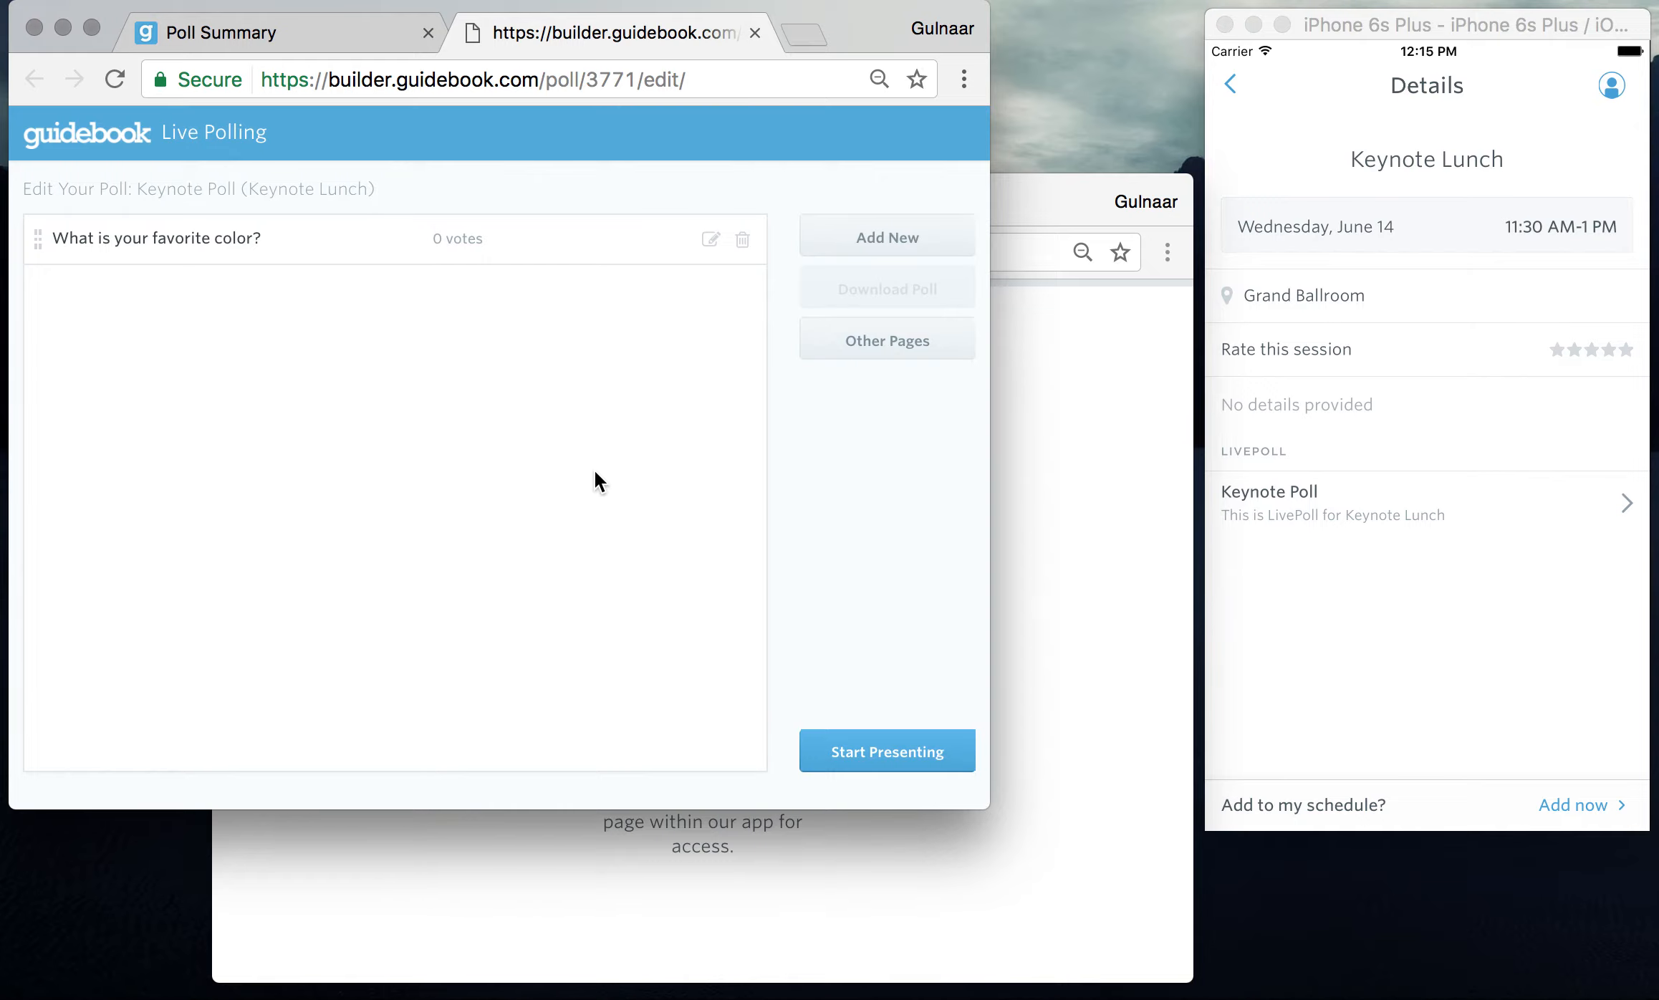
{"action": "left_click", "coordinate": [865, 751]}
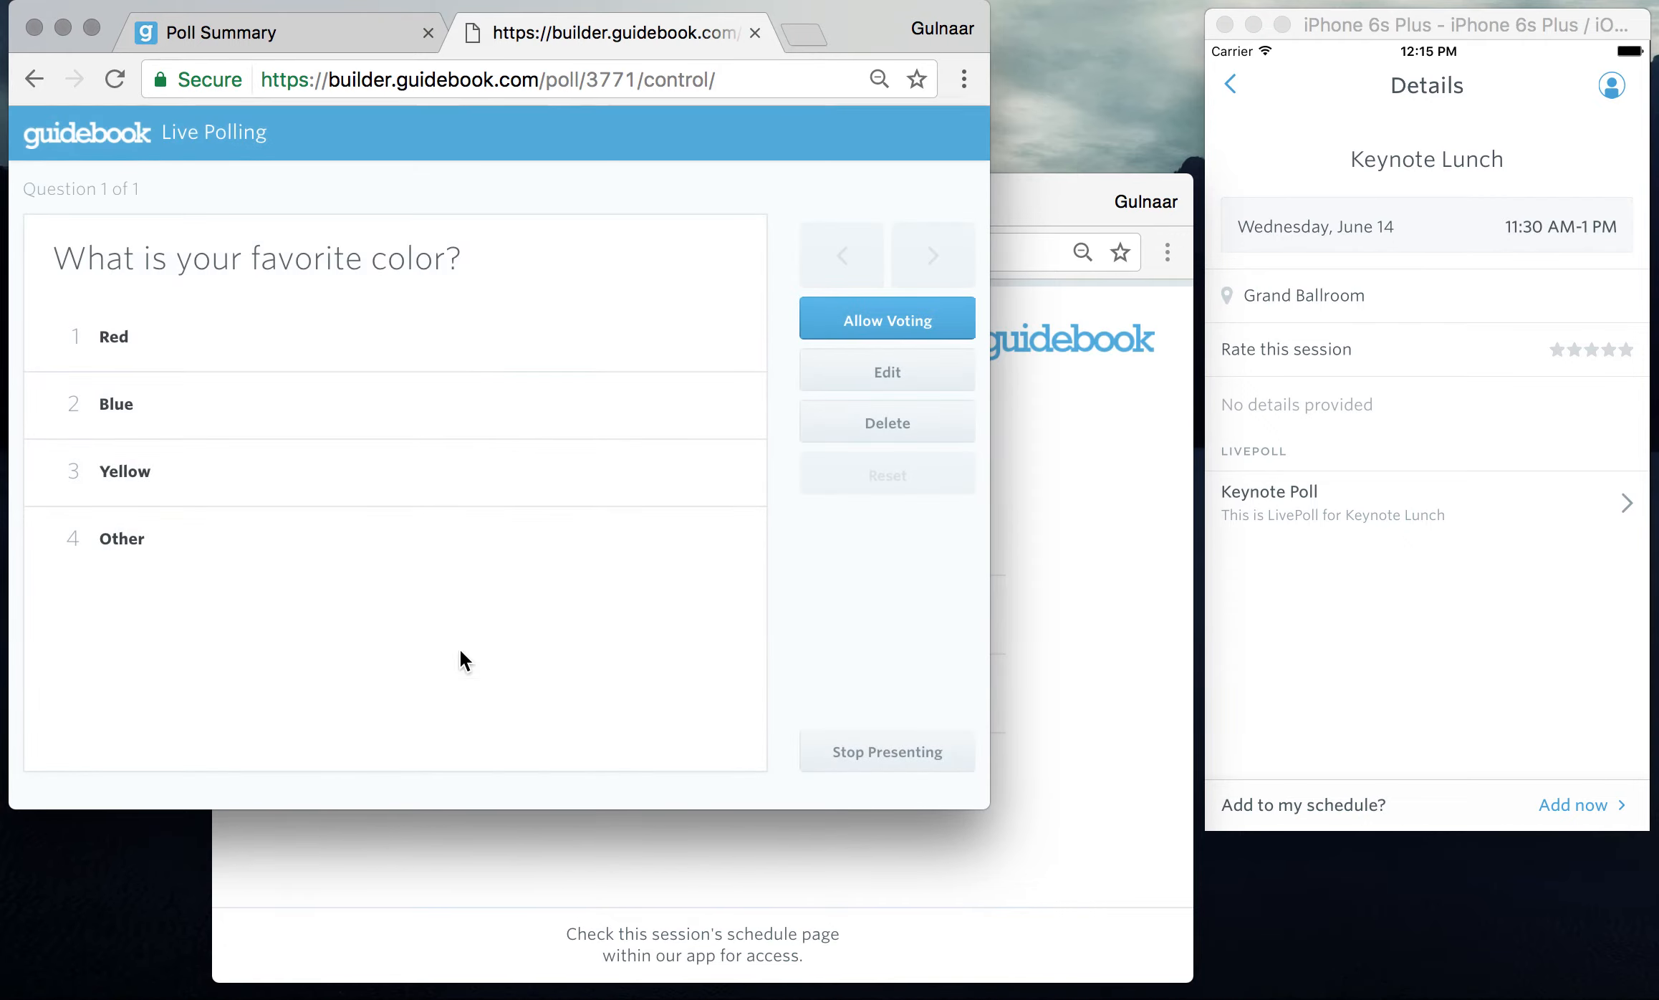
- Bring the presentation window forward and enlarge it, and open the Keynote Poll from the session details in the simulator
{"action": "left_click", "coordinate": [1042, 211]}
{"action": "left_click_drag", "start_coordinate": [1018, 200], "coordinate": [944, 112]}
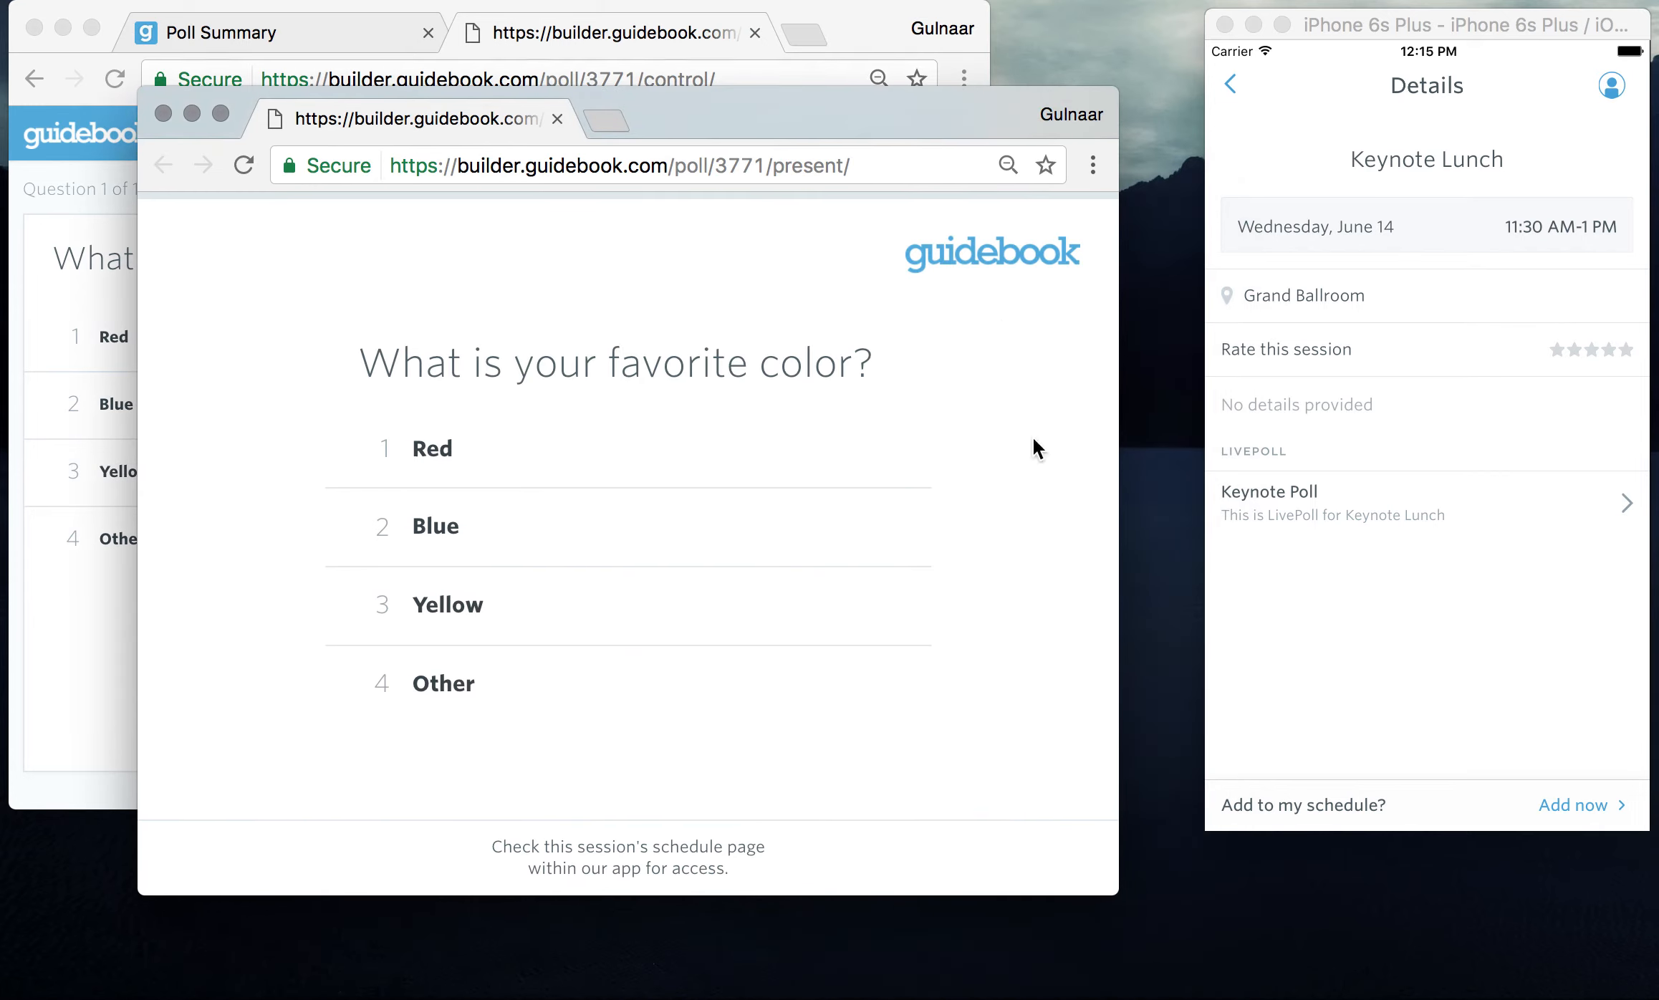
{"action": "left_click_drag", "start_coordinate": [1118, 888], "coordinate": [1195, 973]}
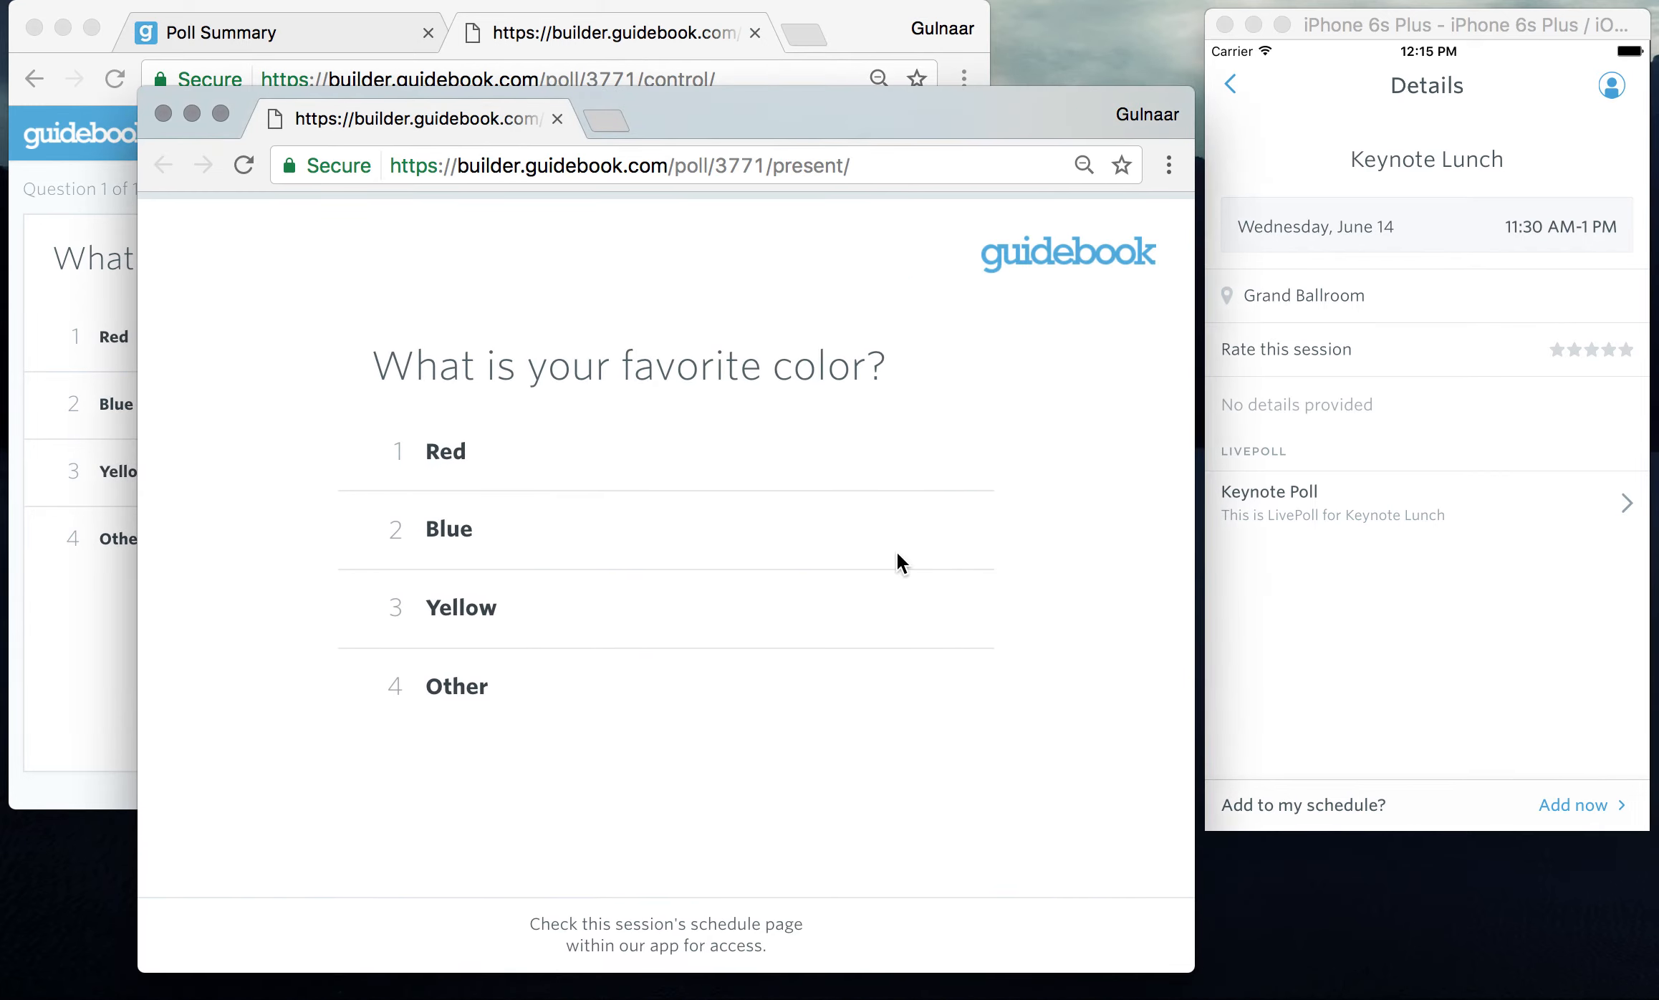
{"action": "left_click", "coordinate": [1339, 520]}
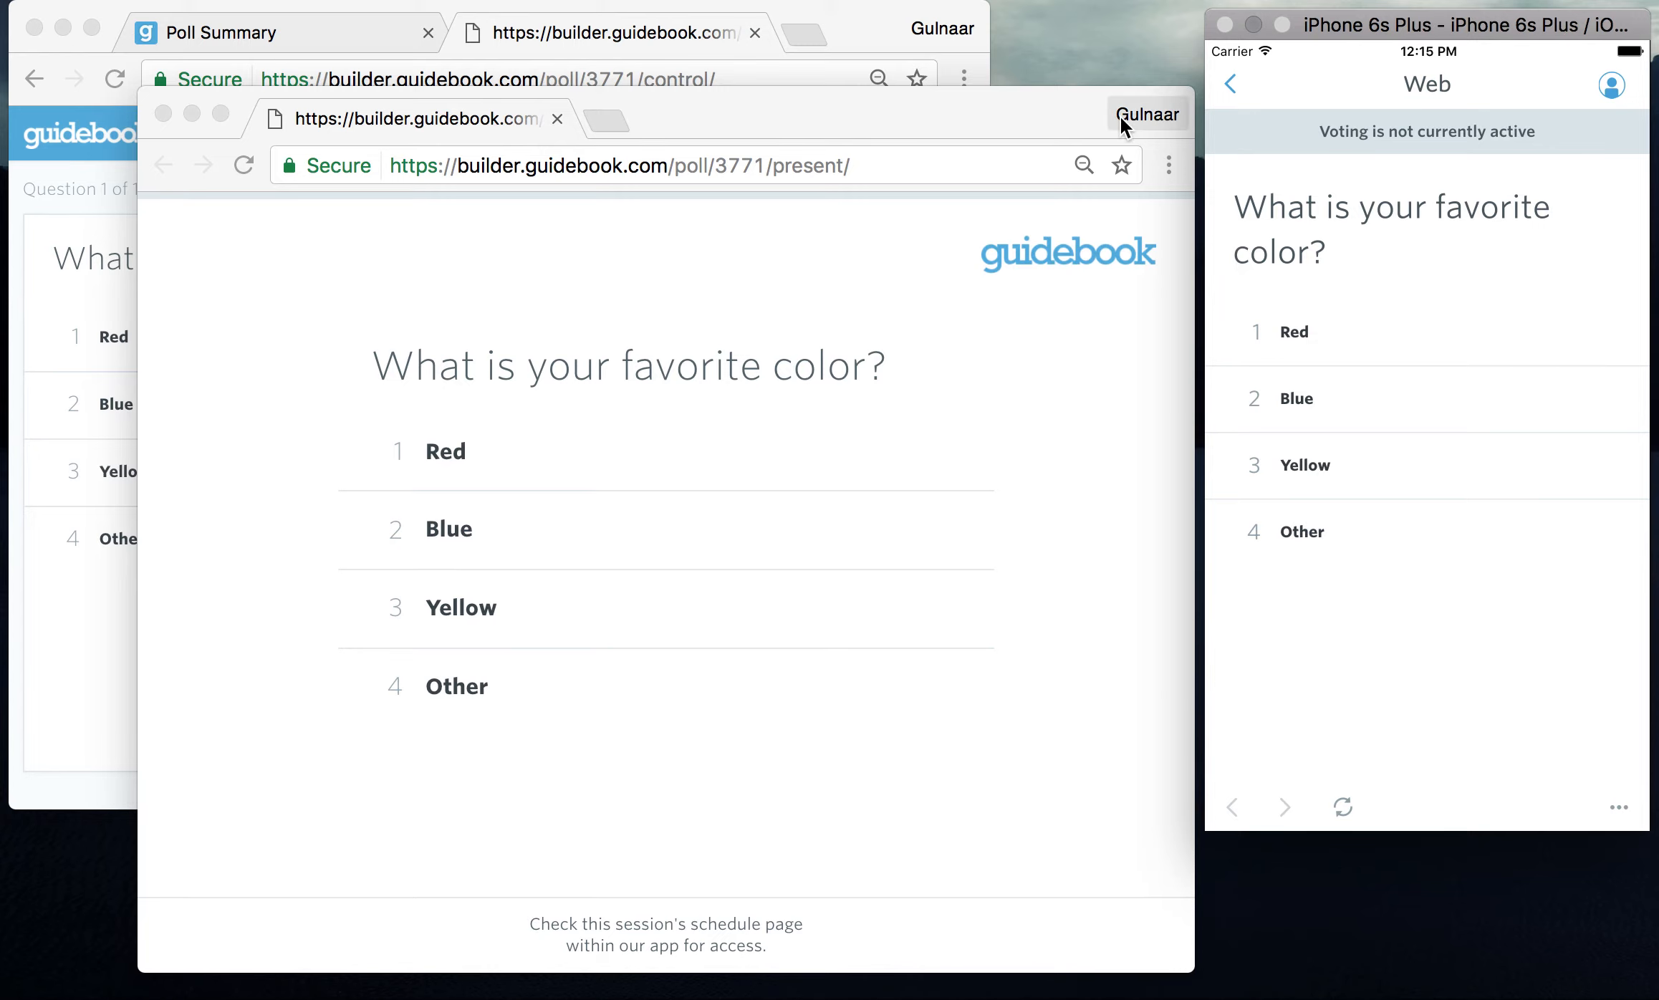
- Return to the poll control window and allow voting on "What is your favorite color?"
{"action": "left_click_drag", "start_coordinate": [1019, 123], "coordinate": [1011, 132]}
{"action": "left_click", "coordinate": [868, 41]}
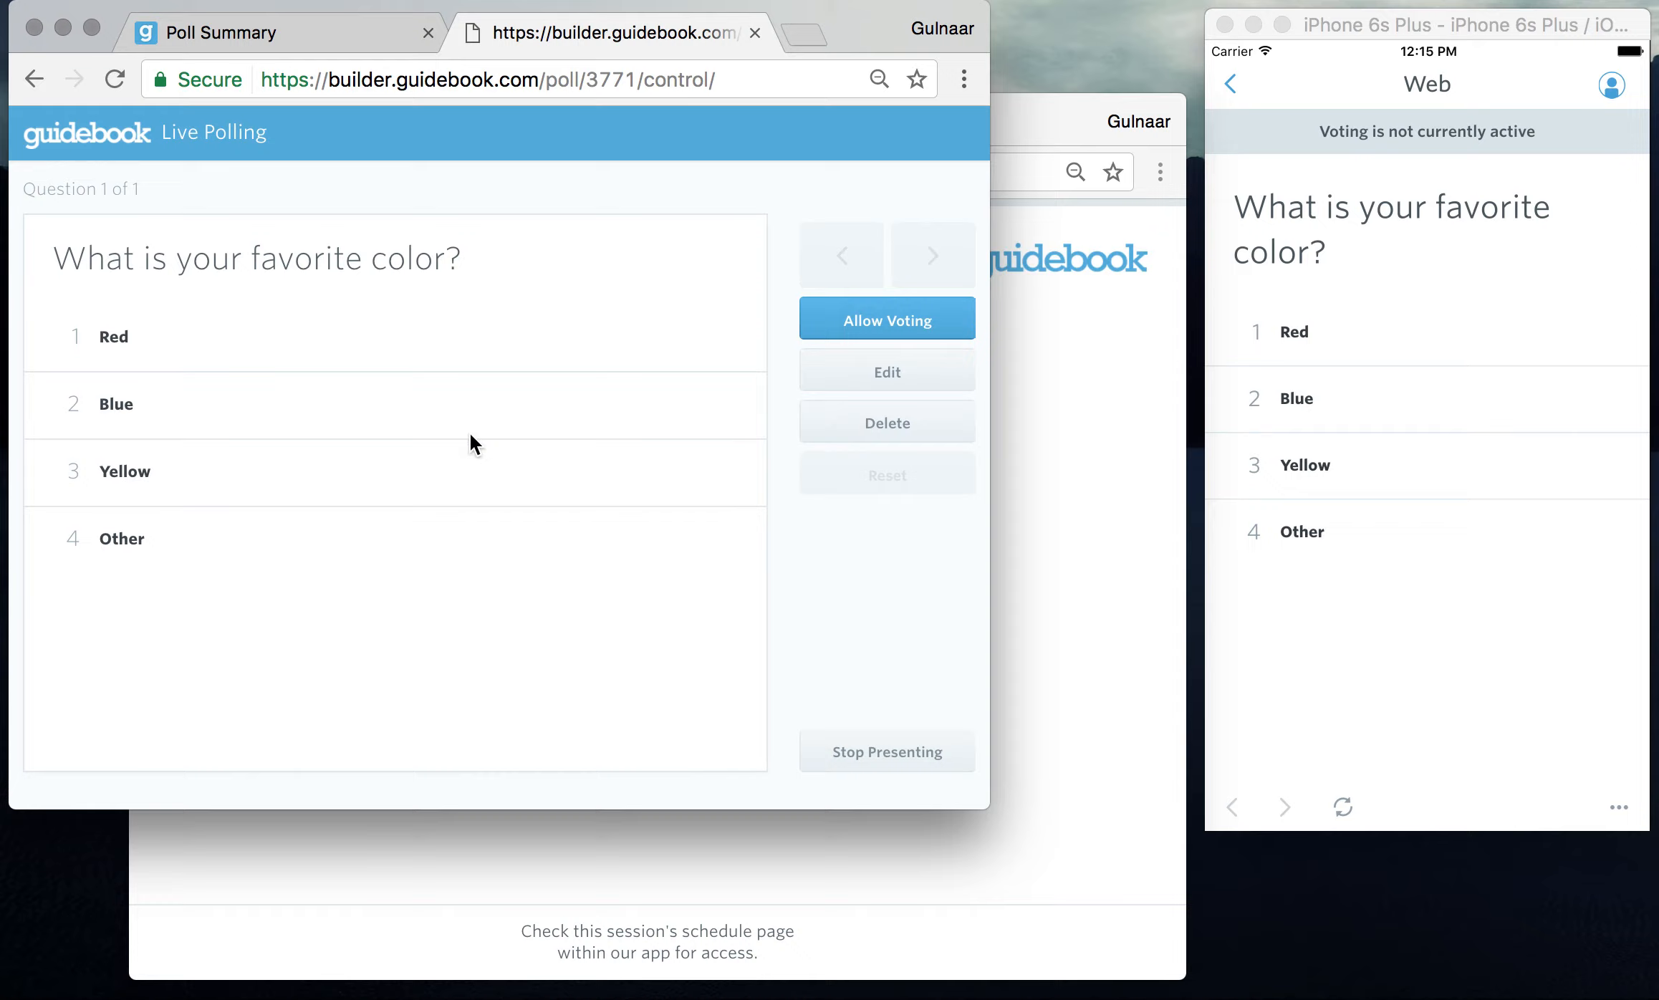
{"action": "left_click", "coordinate": [914, 328]}
- Bring the presentation window showing the voting results forward, reposition it and enlarge it next to the simulator
{"action": "left_click", "coordinate": [1044, 115]}
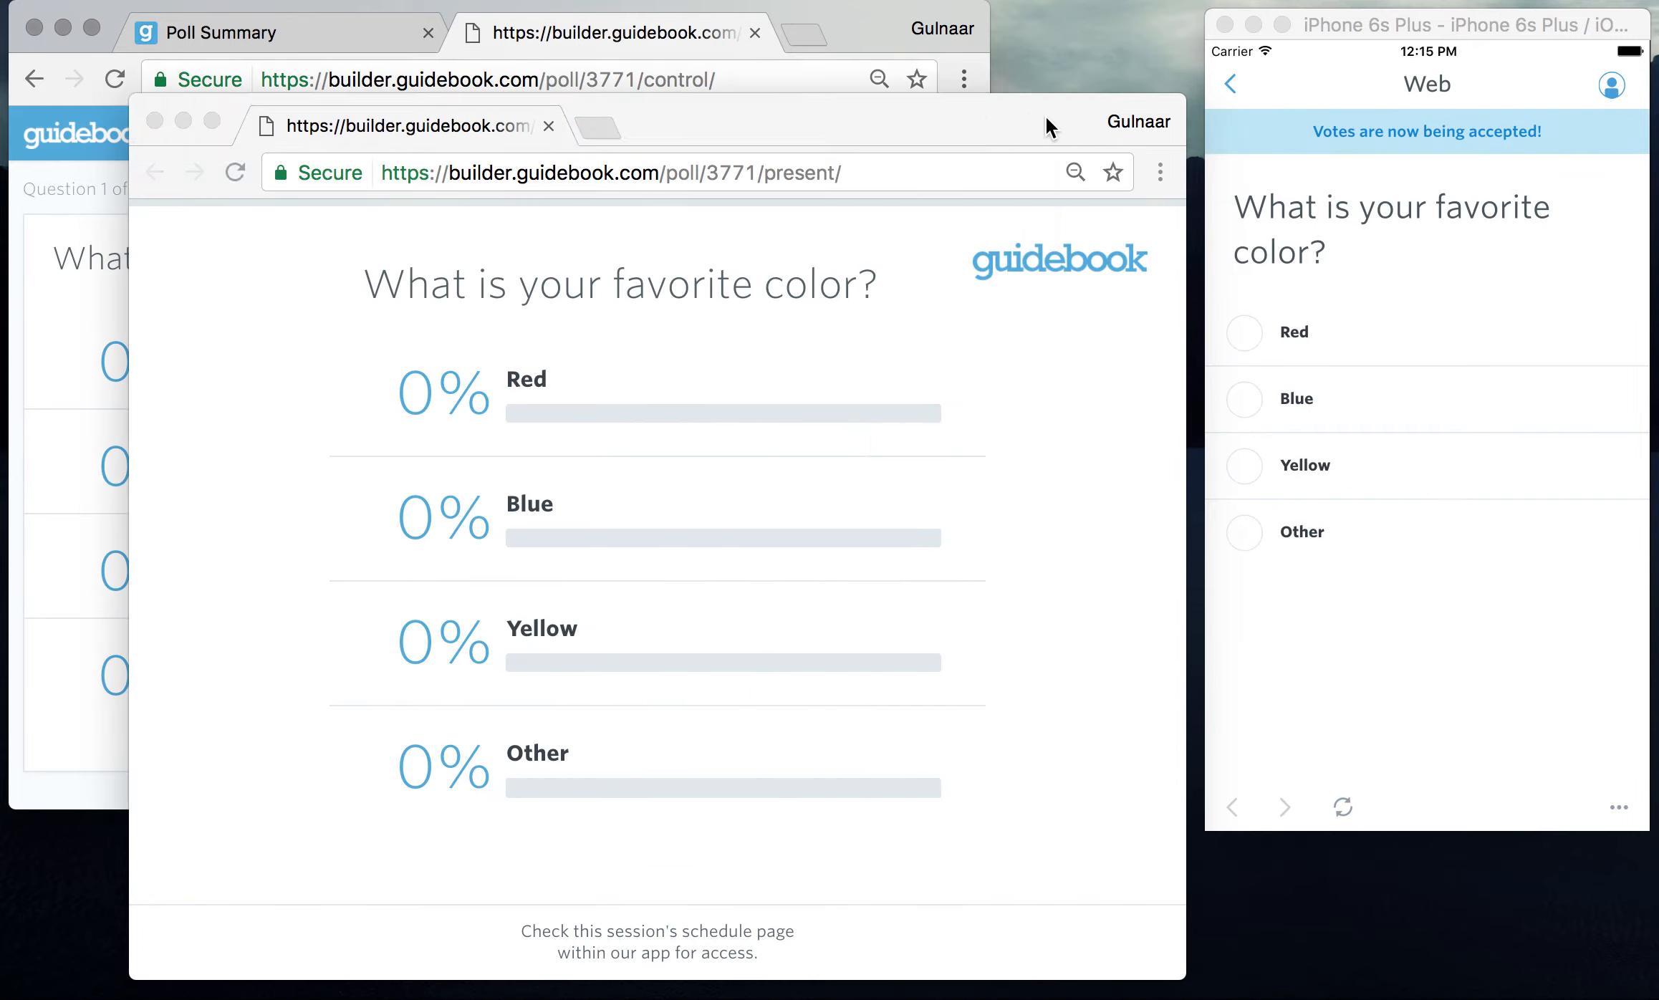
{"action": "left_click_drag", "start_coordinate": [1027, 115], "coordinate": [955, 72]}
{"action": "left_click_drag", "start_coordinate": [1113, 935], "coordinate": [1159, 960]}
- Vote for Red on "What is your favorite color?" in the simulator and confirm the answer
{"action": "left_click", "coordinate": [1371, 645]}
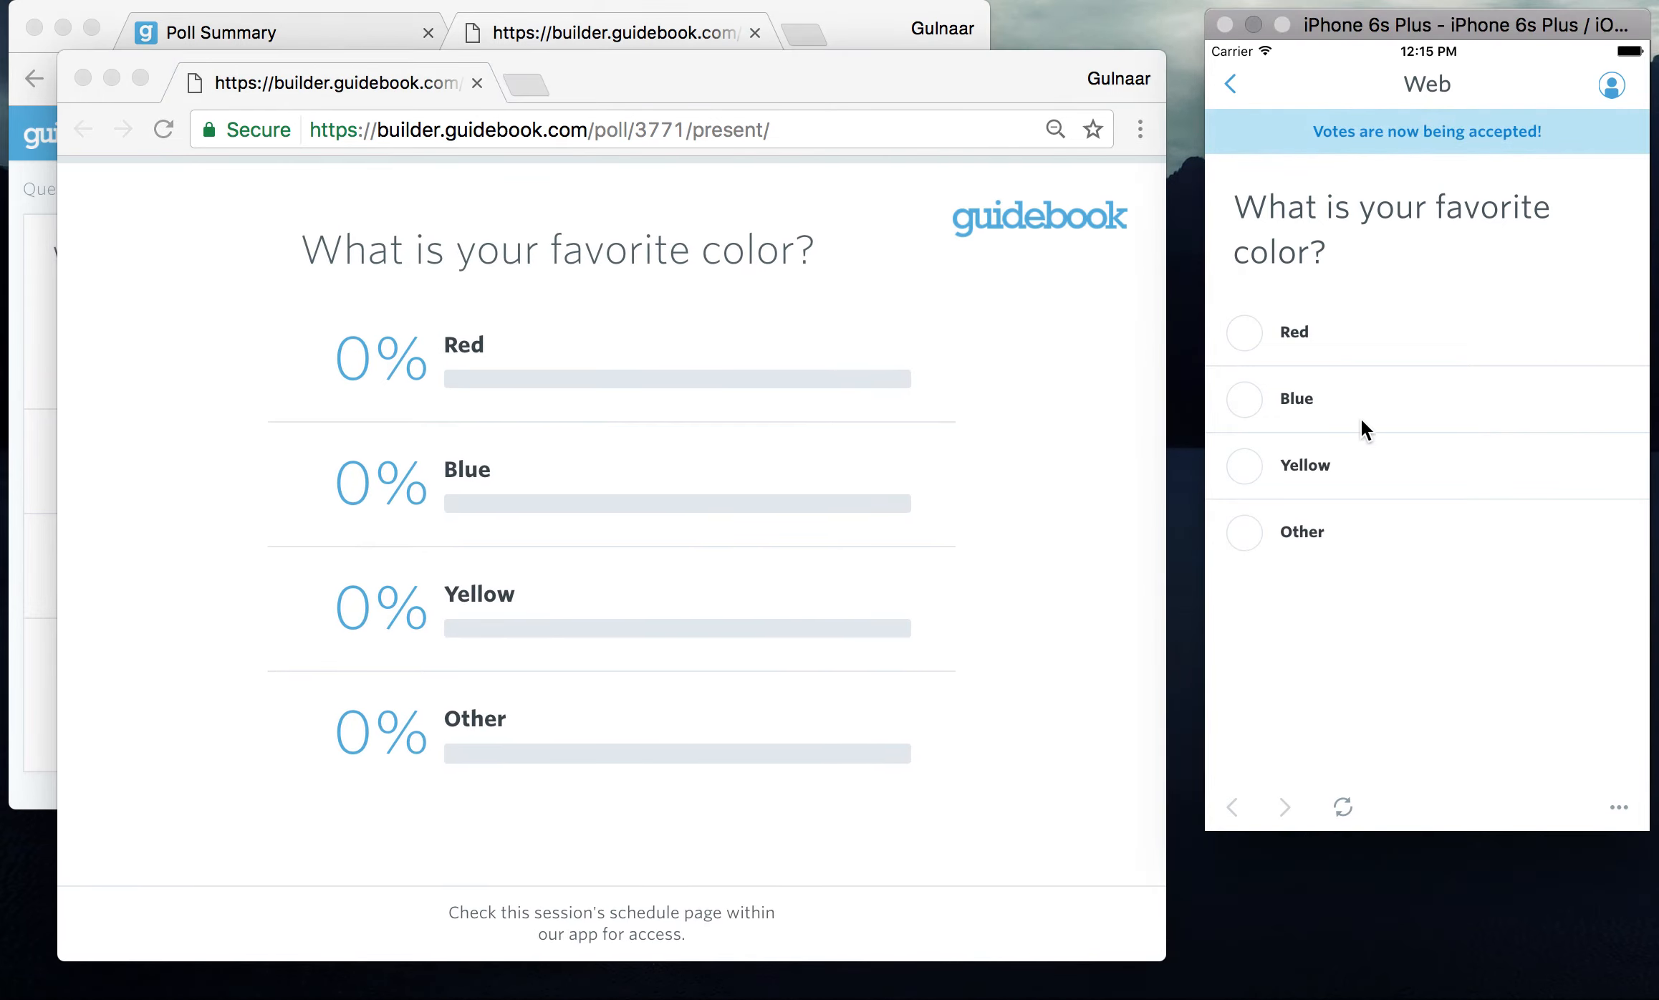
{"action": "left_click", "coordinate": [1244, 329]}
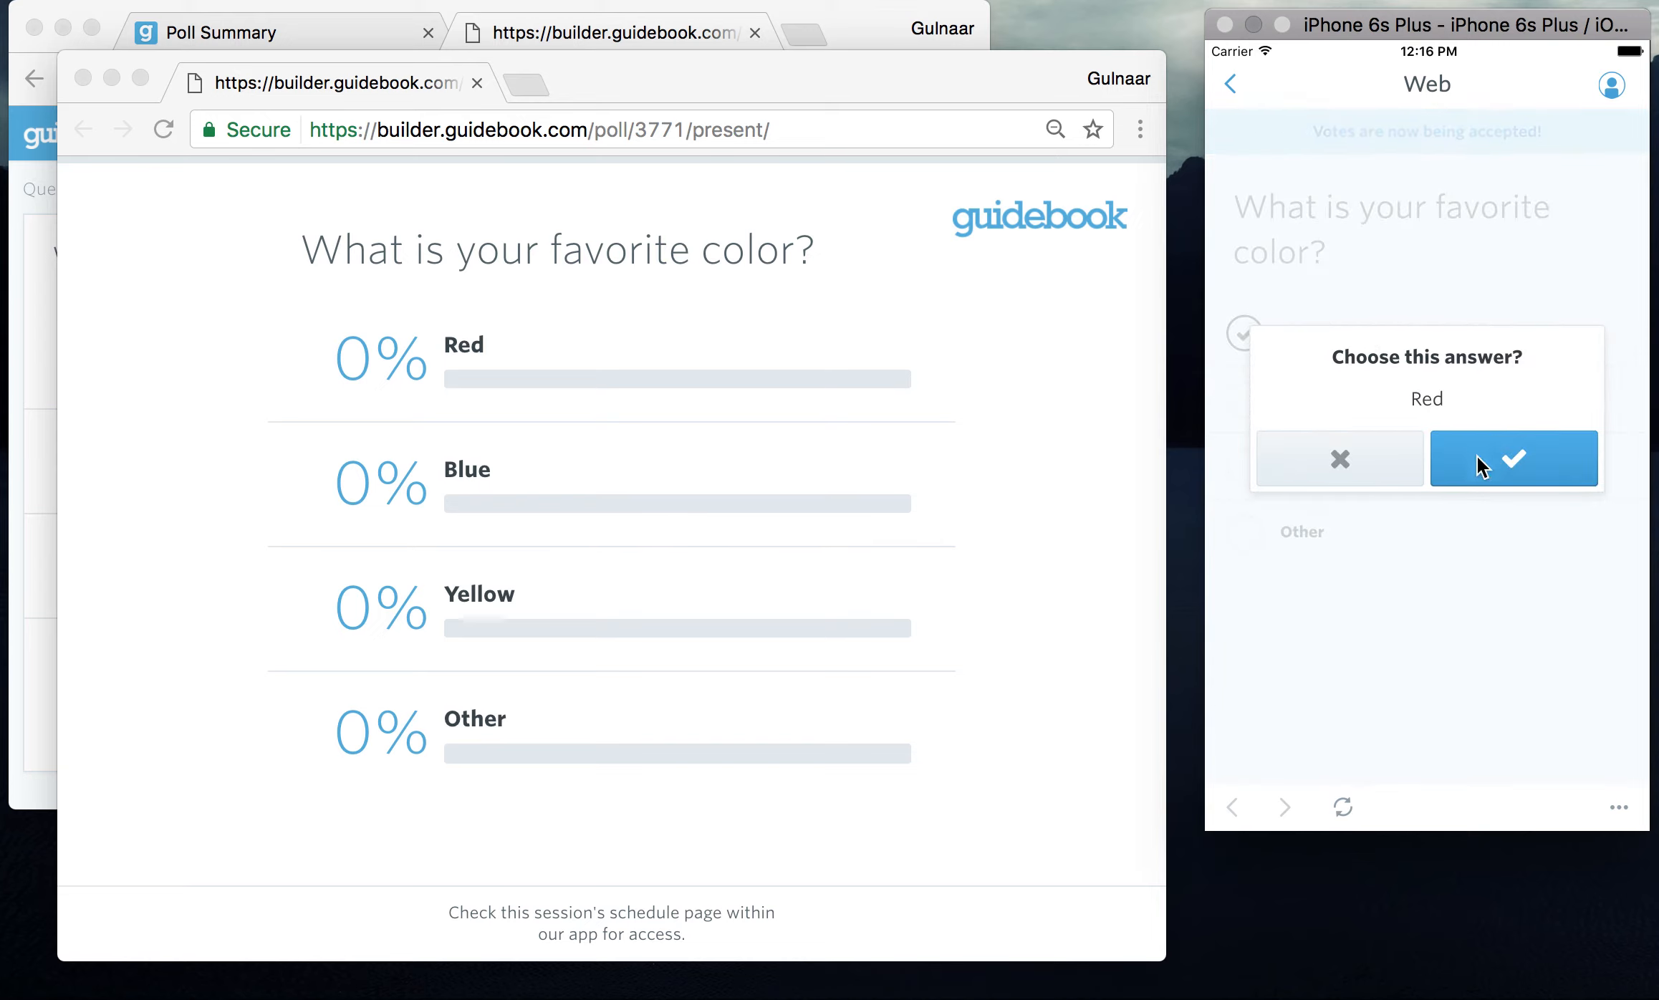
{"action": "left_click", "coordinate": [1478, 456]}
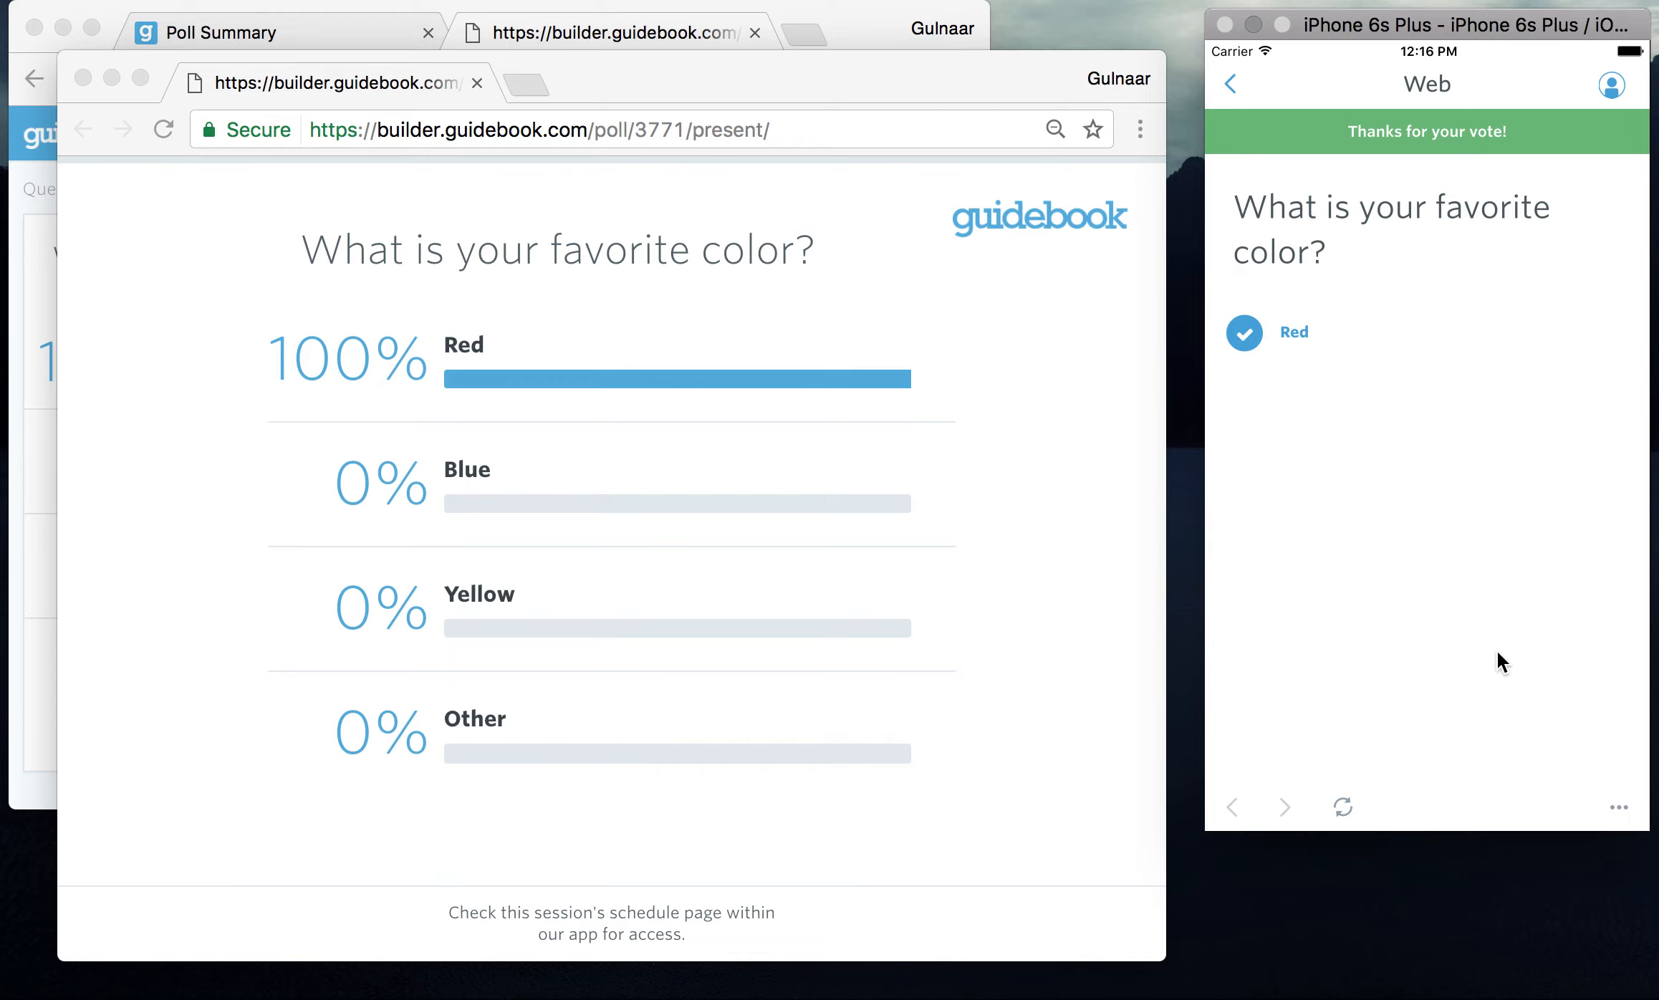
- Enlarge the presentation window slightly, highlight its page address and shift the simulator window down a little
{"action": "left_click_drag", "start_coordinate": [975, 73], "coordinate": [961, 71]}
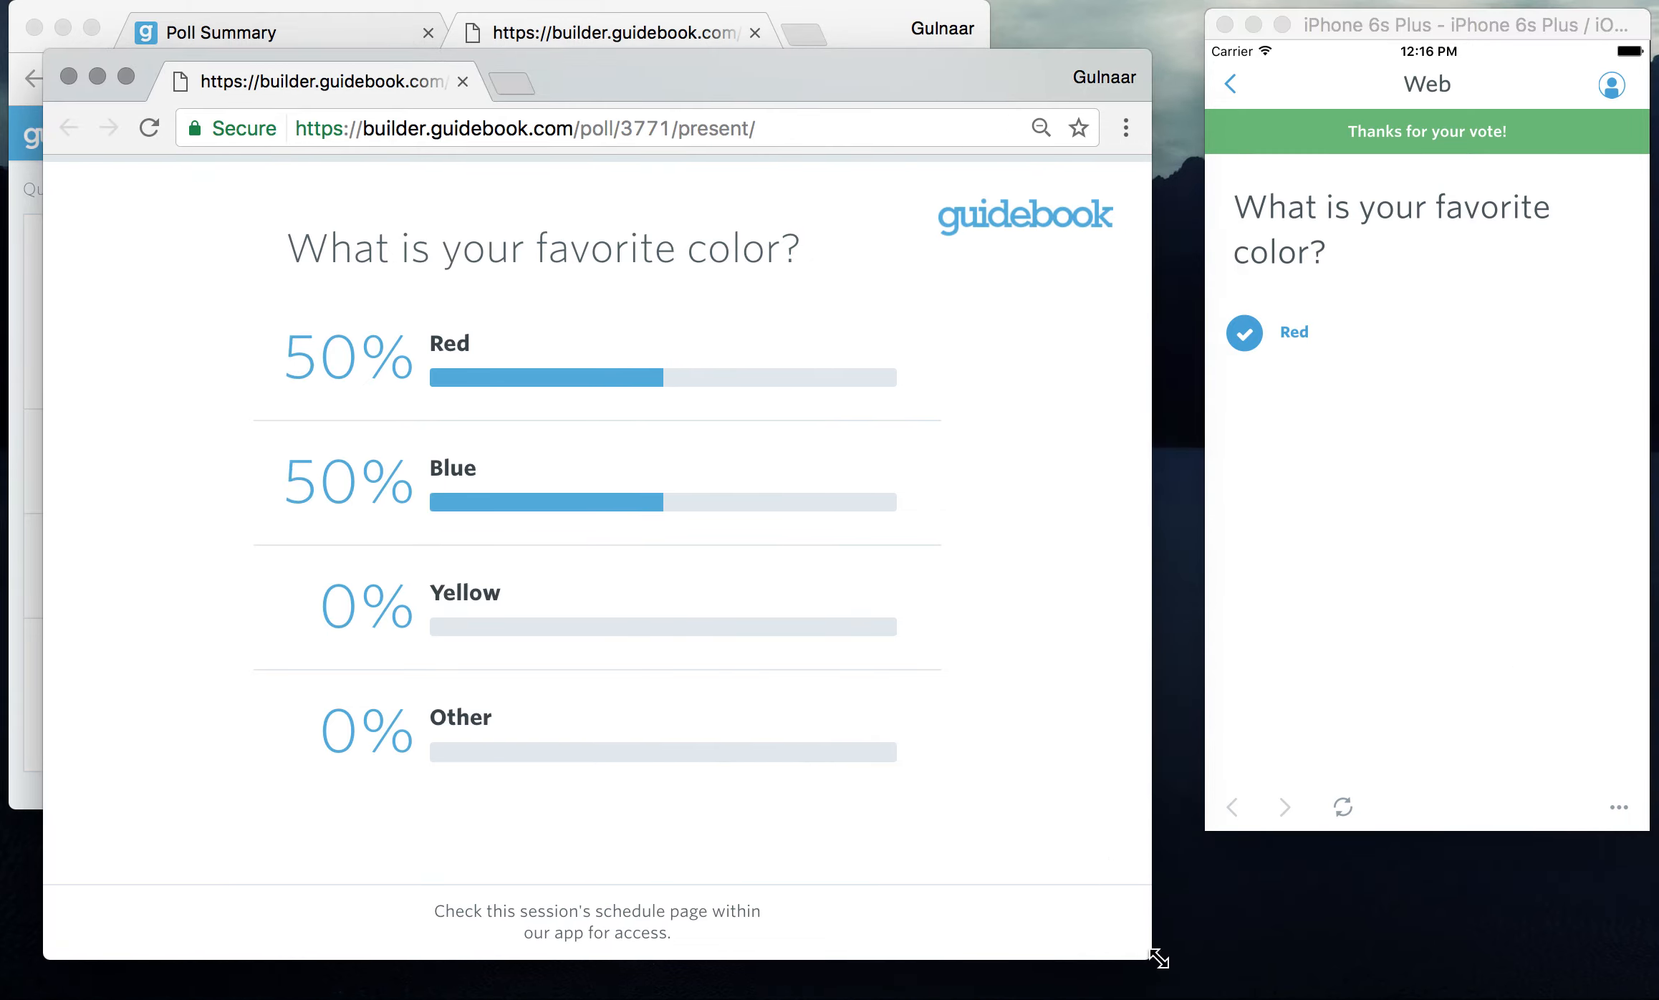
{"action": "left_click_drag", "start_coordinate": [1160, 957], "coordinate": [1183, 970]}
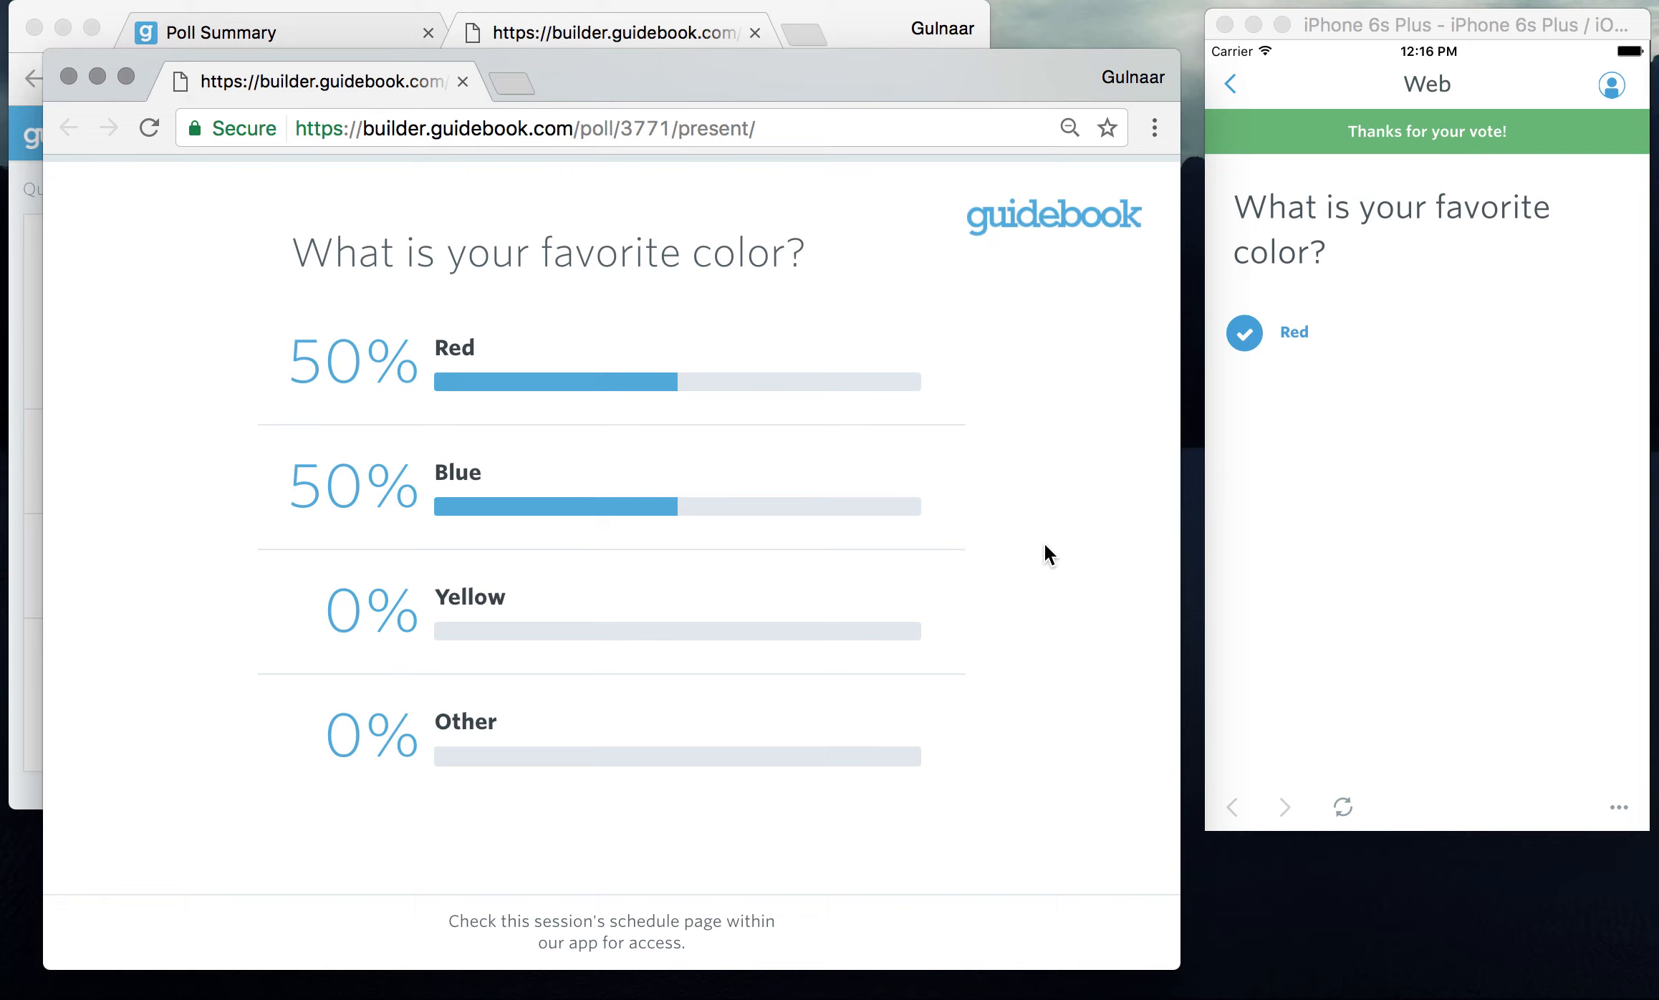
{"action": "left_click", "coordinate": [856, 130]}
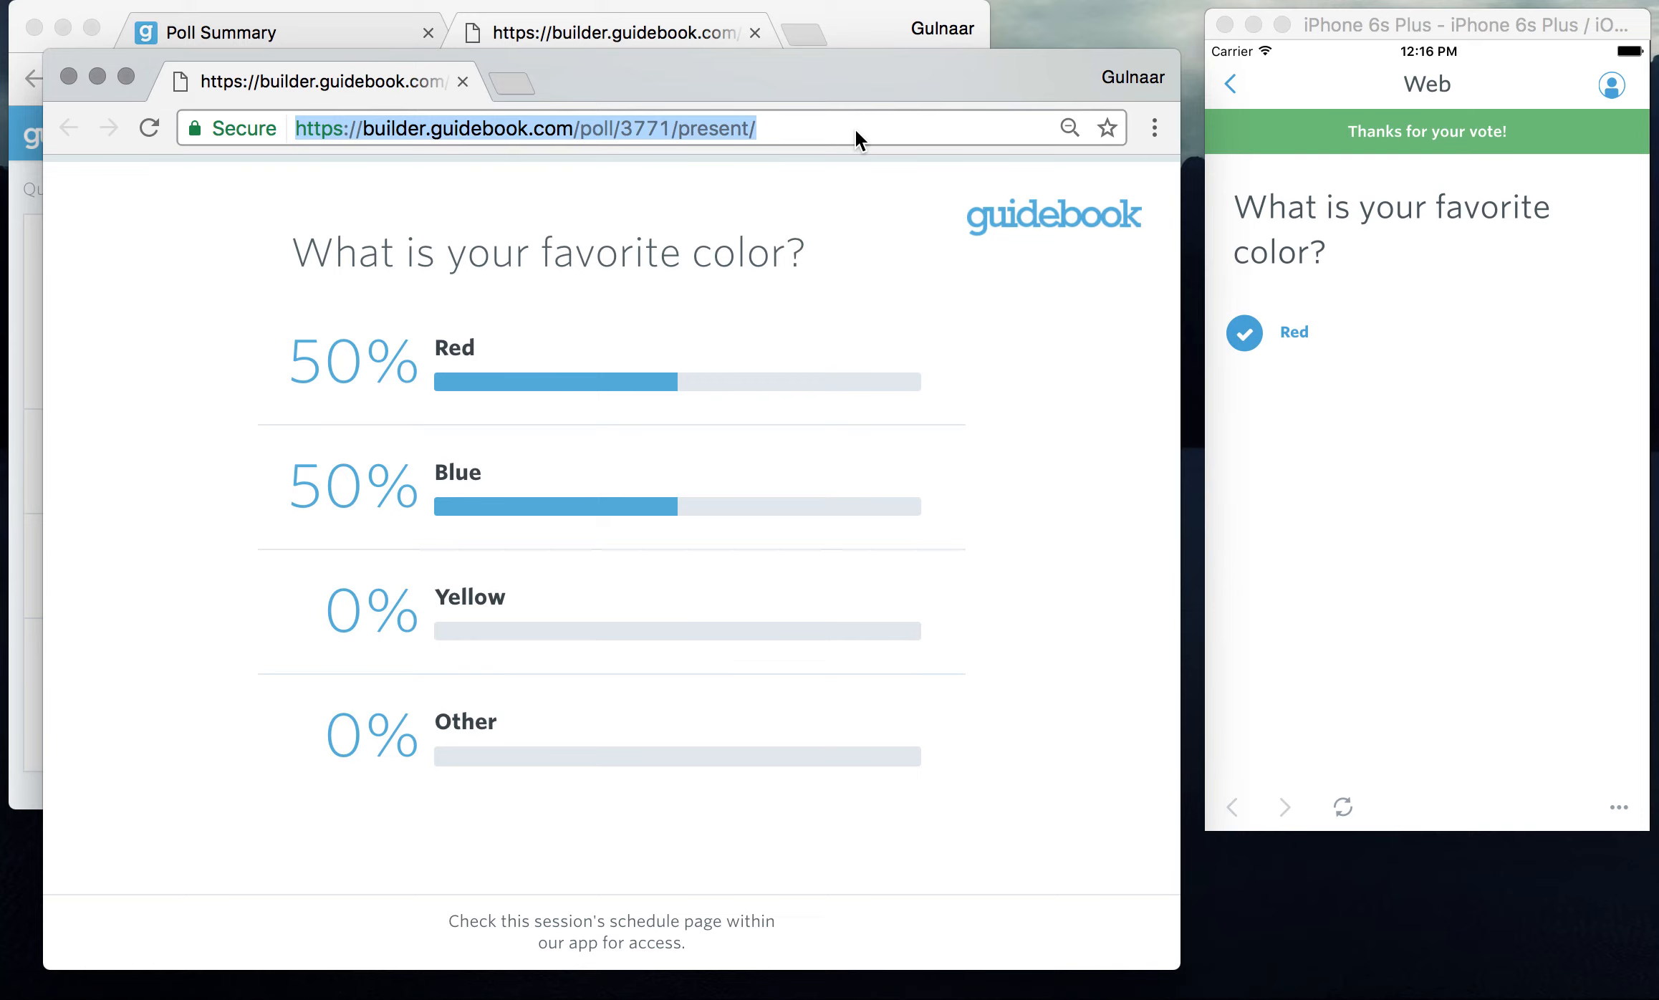
{"action": "left_click_drag", "start_coordinate": [1402, 30], "coordinate": [1405, 52]}
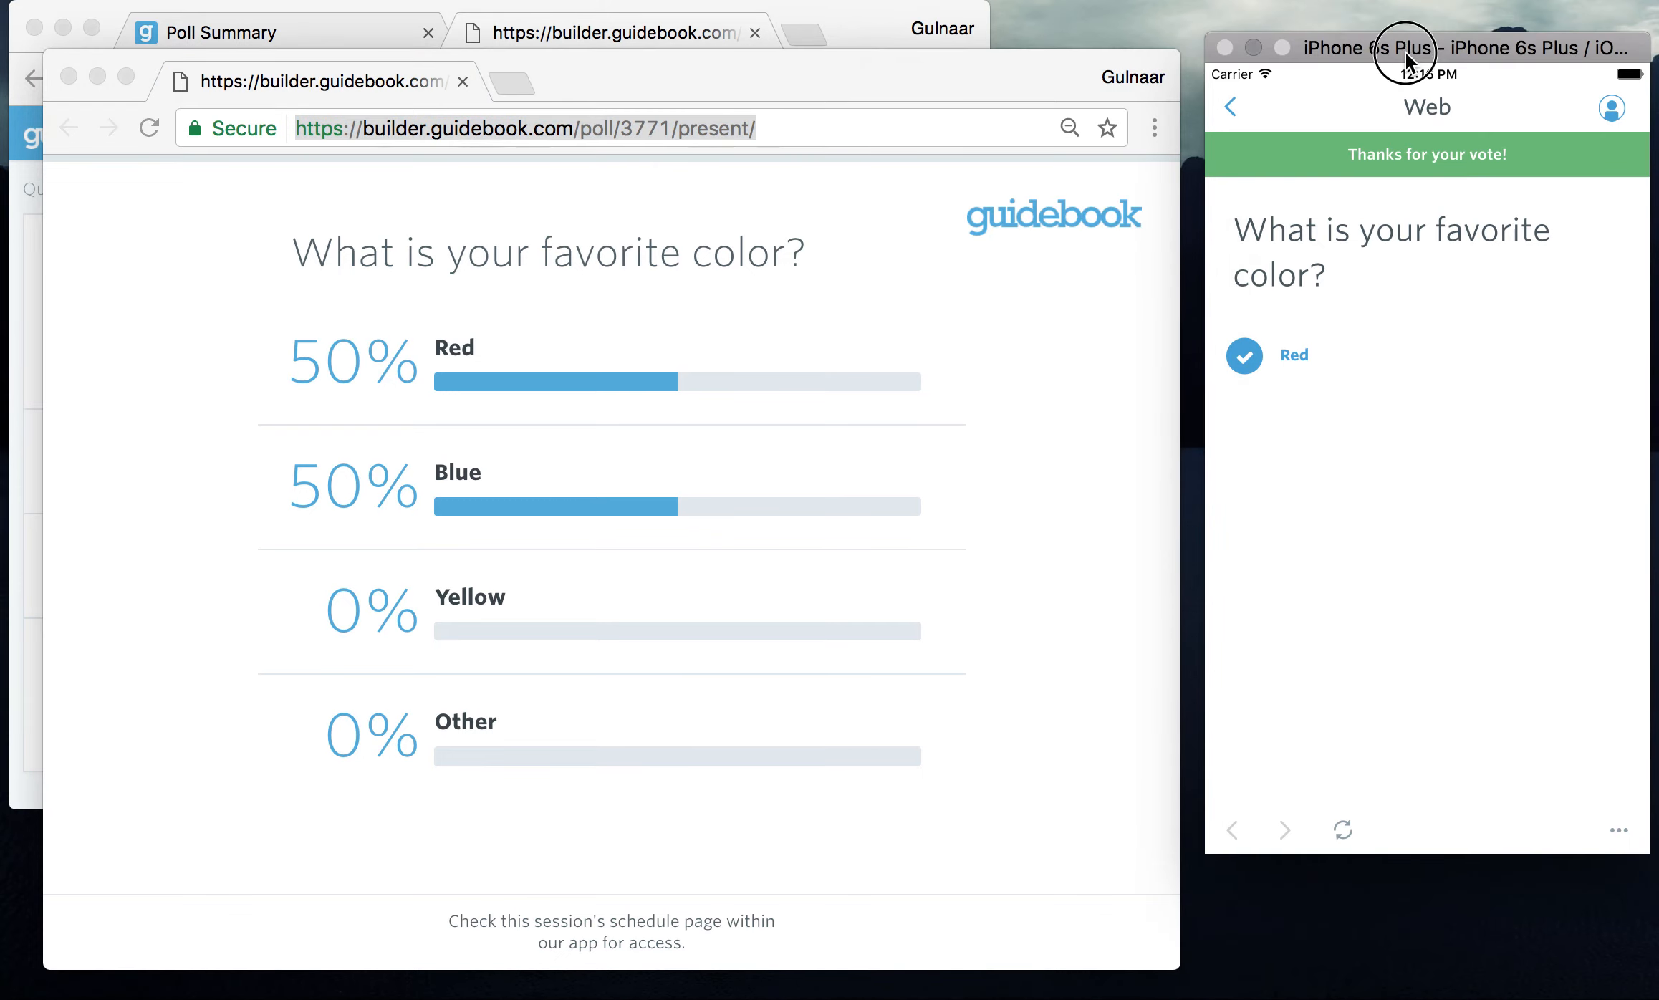
- Return to the poll control window, disable voting on "What is your favorite color?" and stop the presentation
{"action": "left_click", "coordinate": [877, 5]}
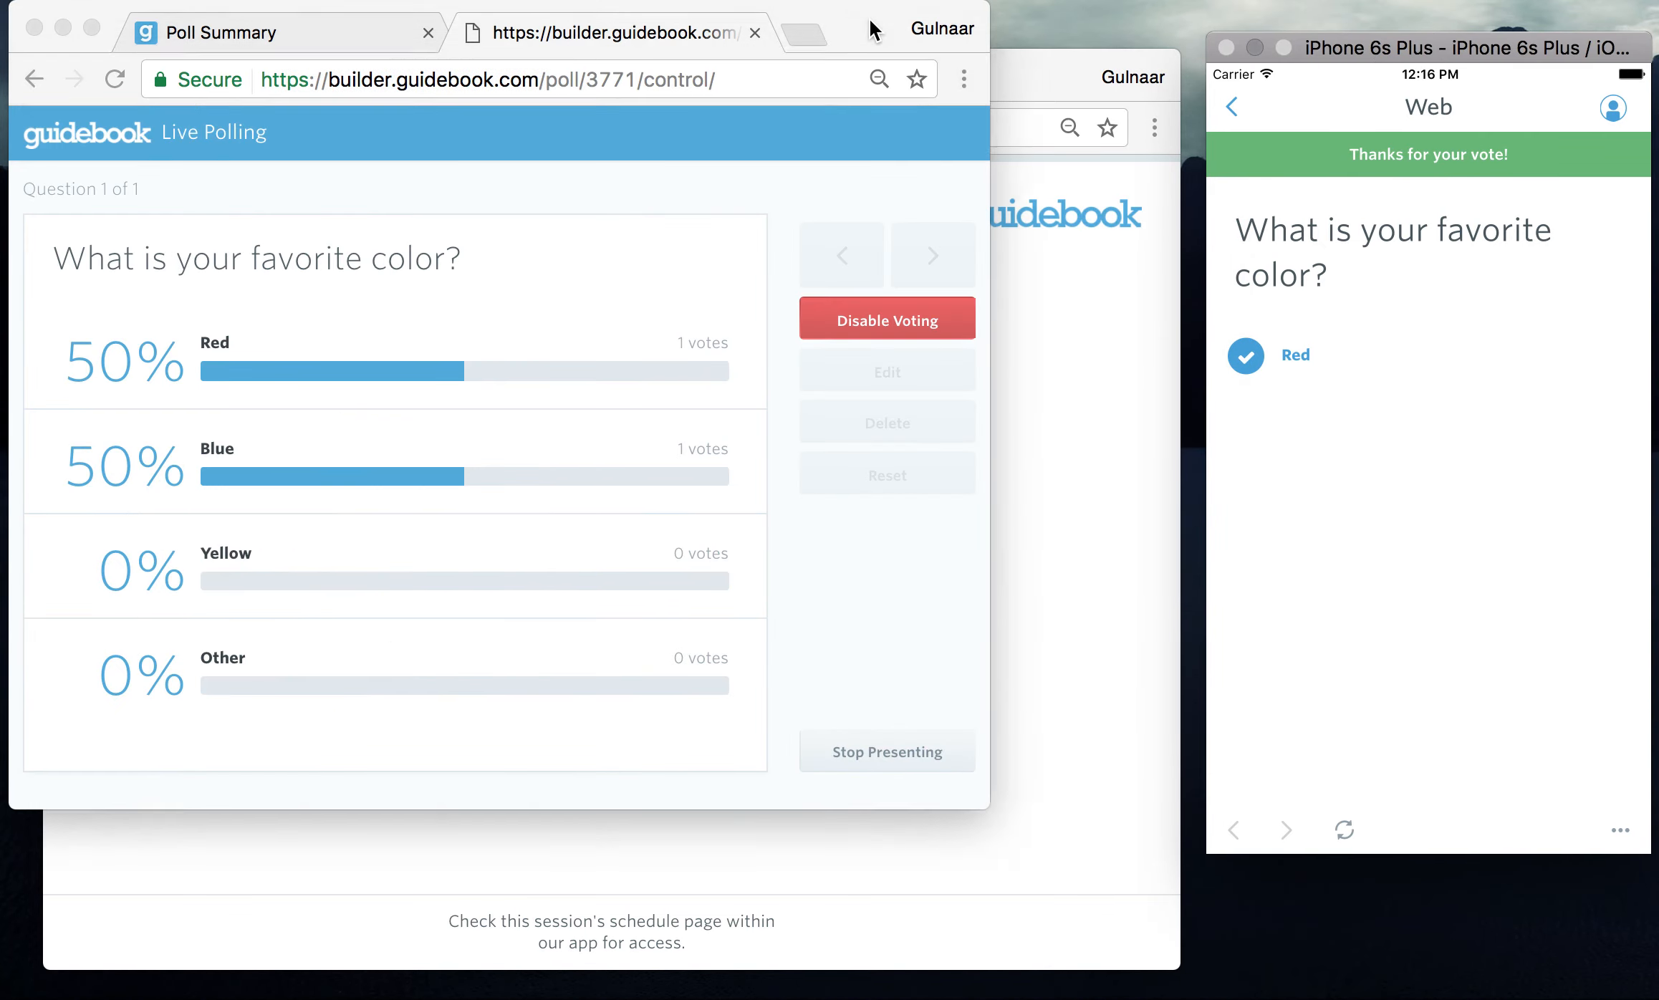
{"action": "left_click", "coordinate": [902, 326]}
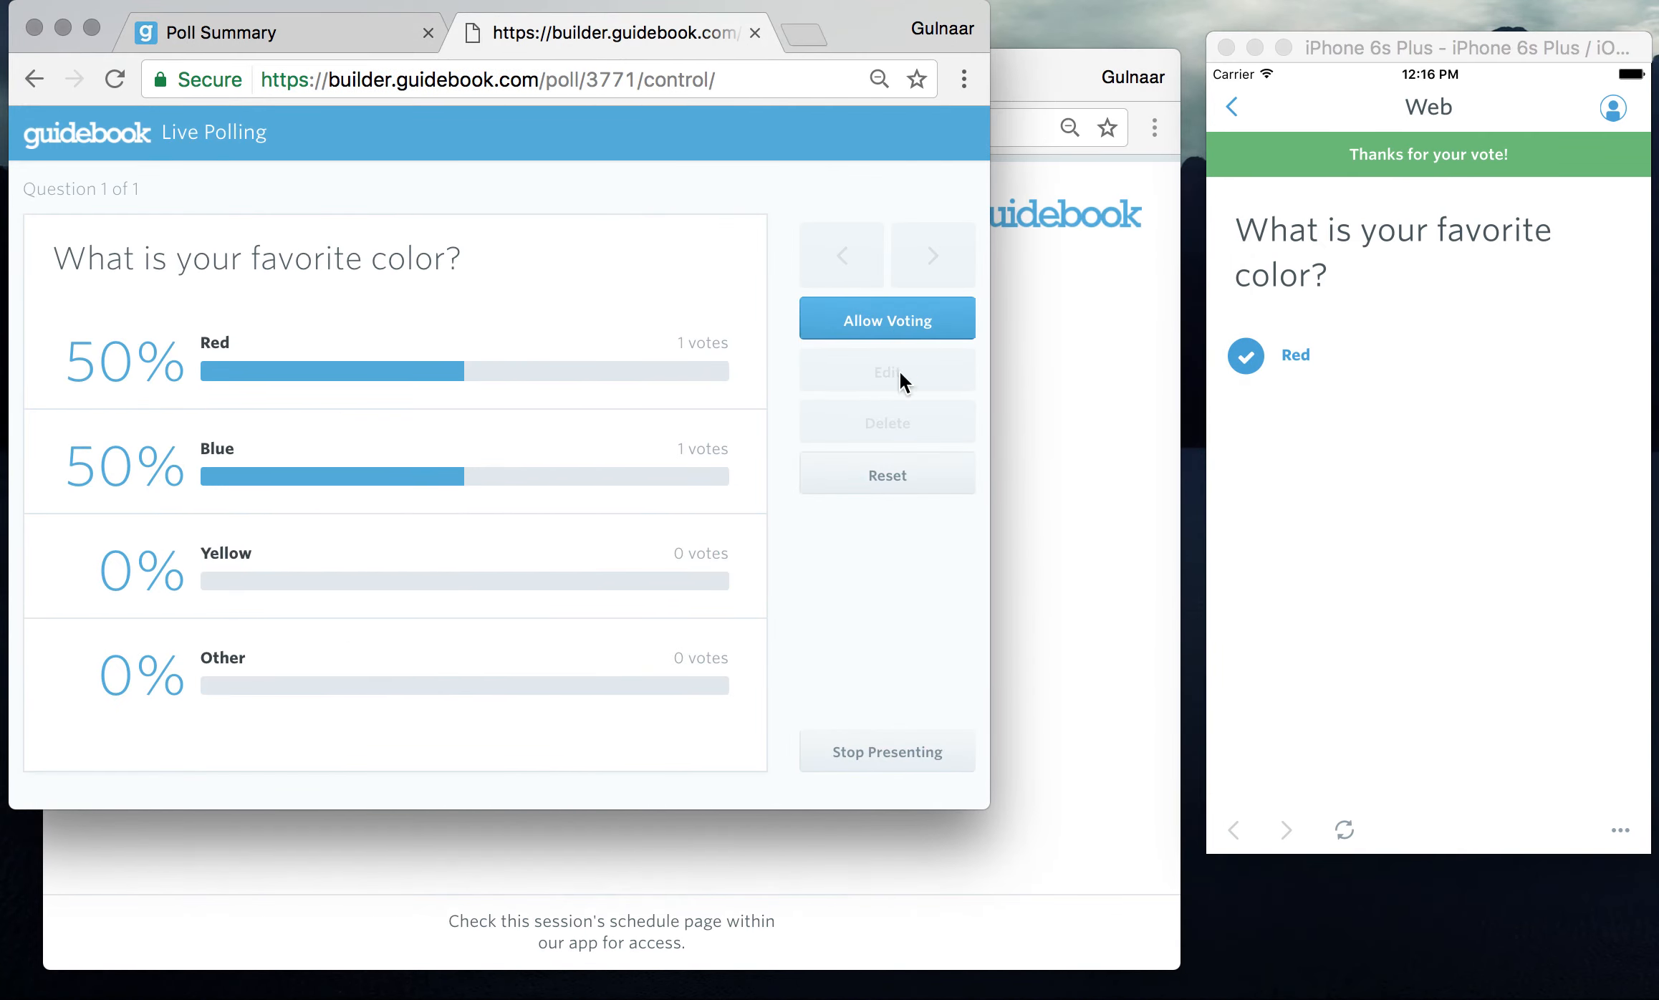
{"action": "left_click", "coordinate": [895, 749]}
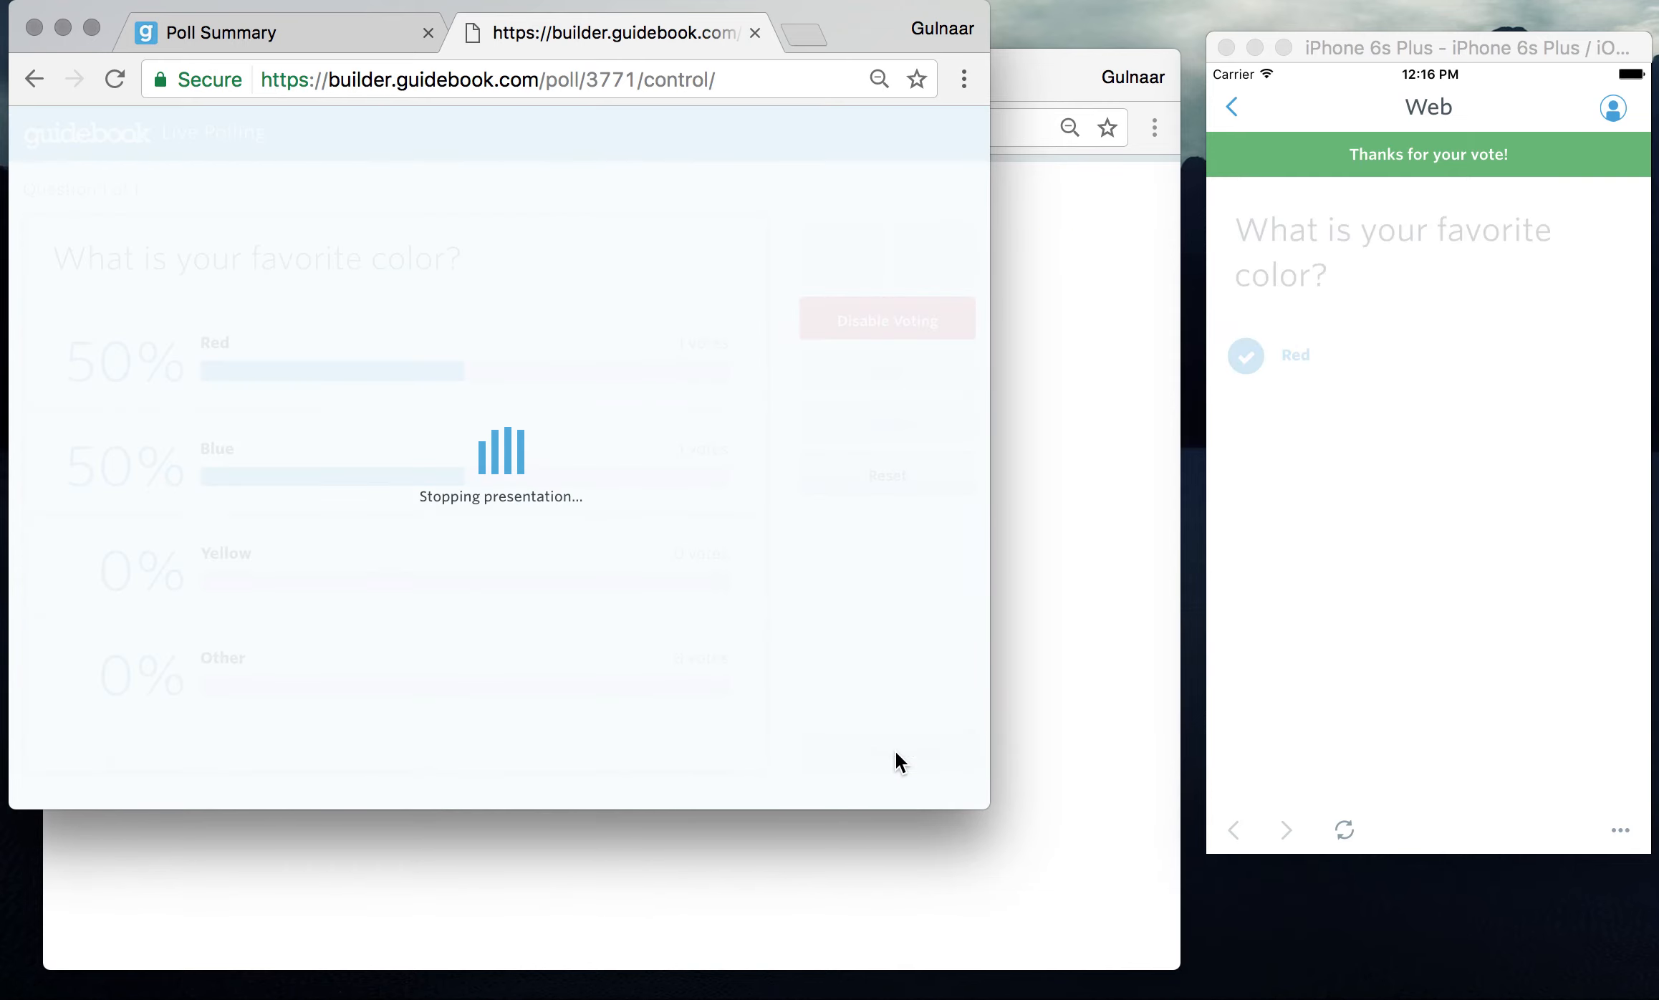
- Bring the simulator and the presentation window forward in turn to check what attendees see after presenting stops
{"action": "left_click", "coordinate": [1468, 45]}
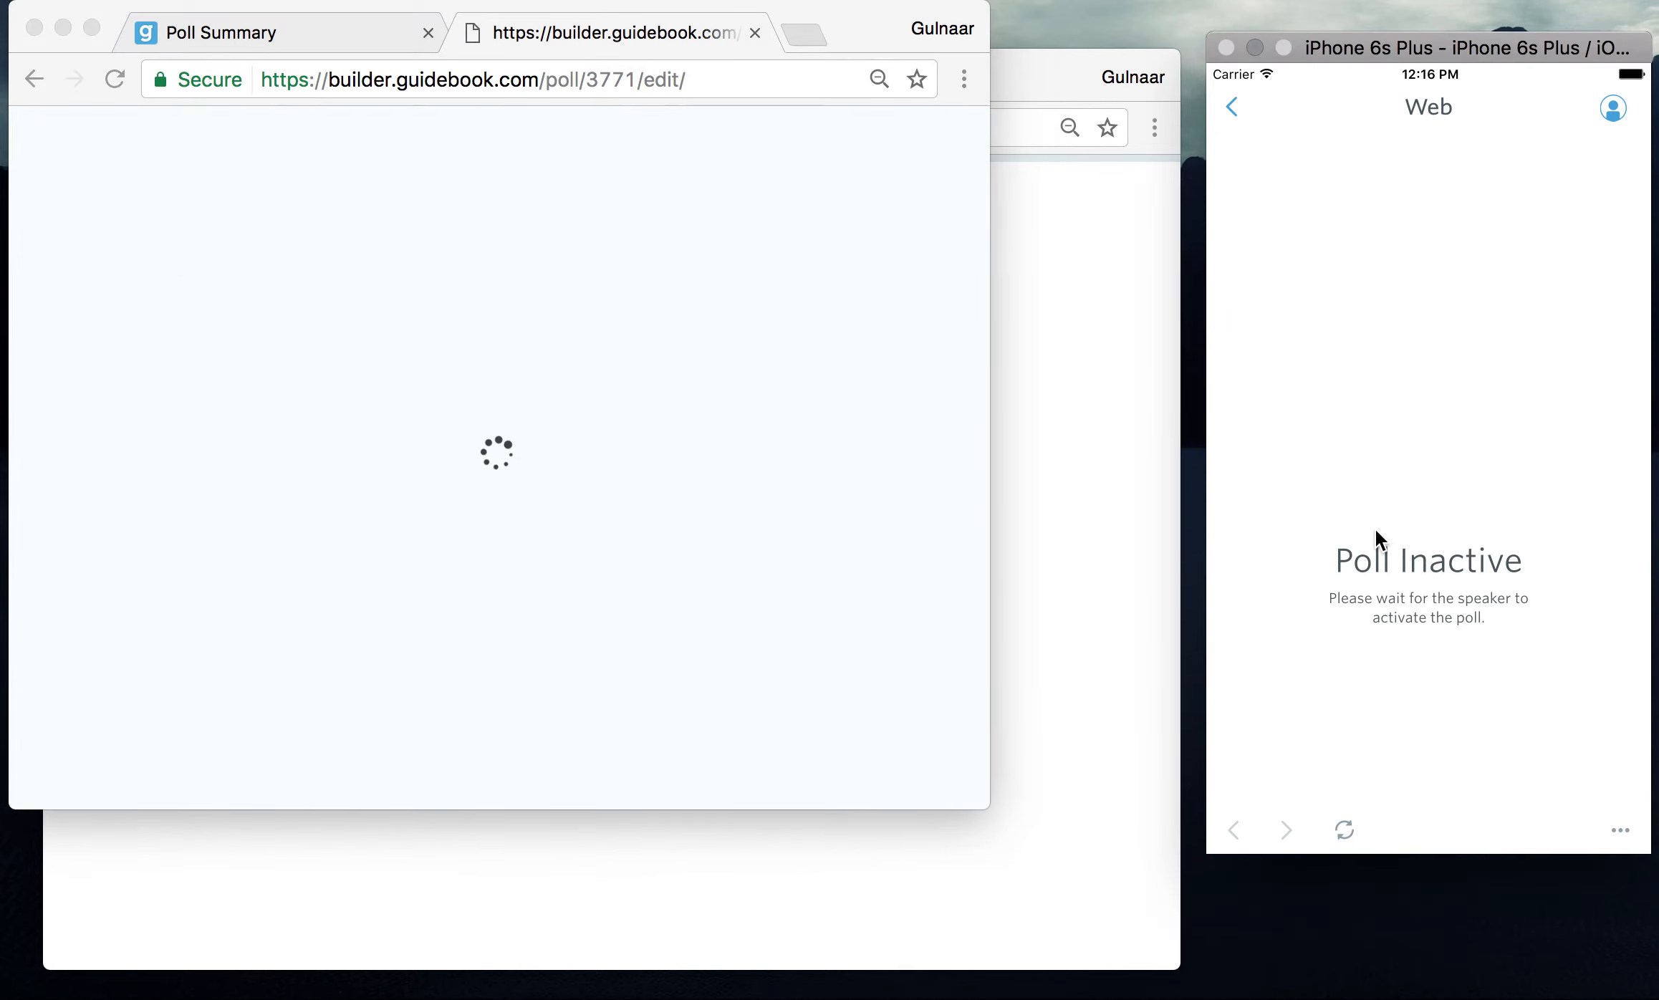
{"action": "left_click", "coordinate": [1102, 345]}
{"action": "mouse_move", "coordinate": [984, 91]}
{"action": "left_mouse_down"}
{"action": "mouse_move", "coordinate": [1029, 82]}
{"action": "mouse_move", "coordinate": [980, 90]}
{"action": "left_mouse_up"}
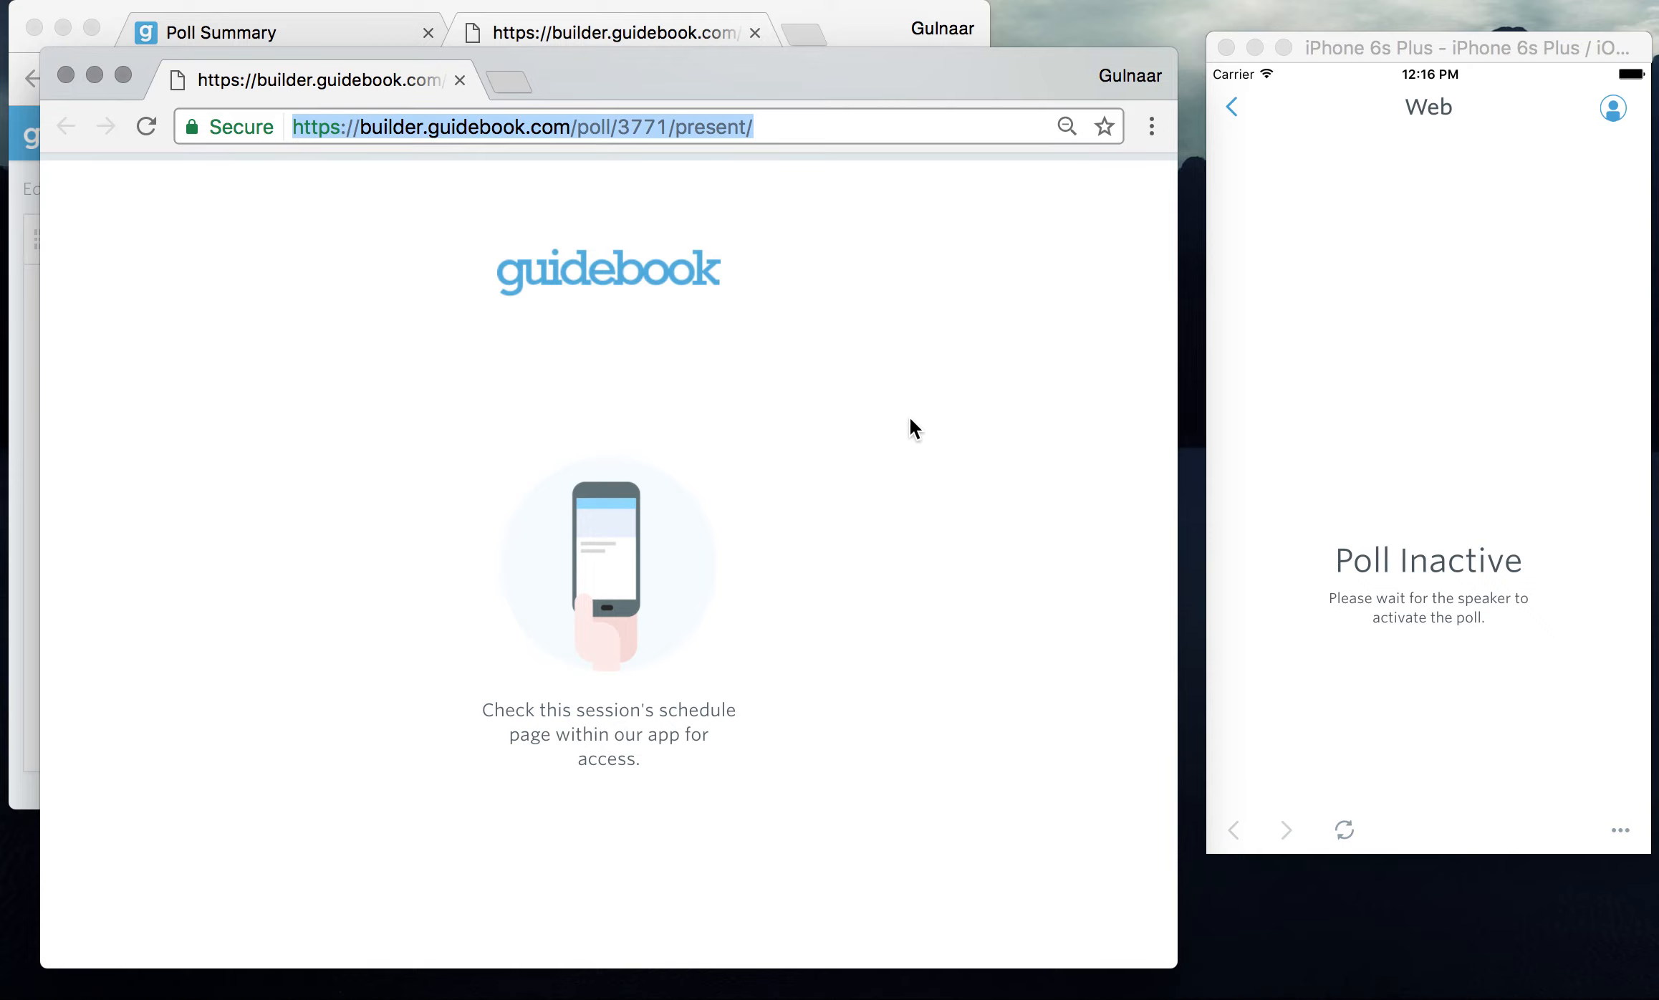
- Show the Keynote Poll summary page, enlarge the browser window and switch back to the poll editor
{"action": "left_click", "coordinate": [304, 36]}
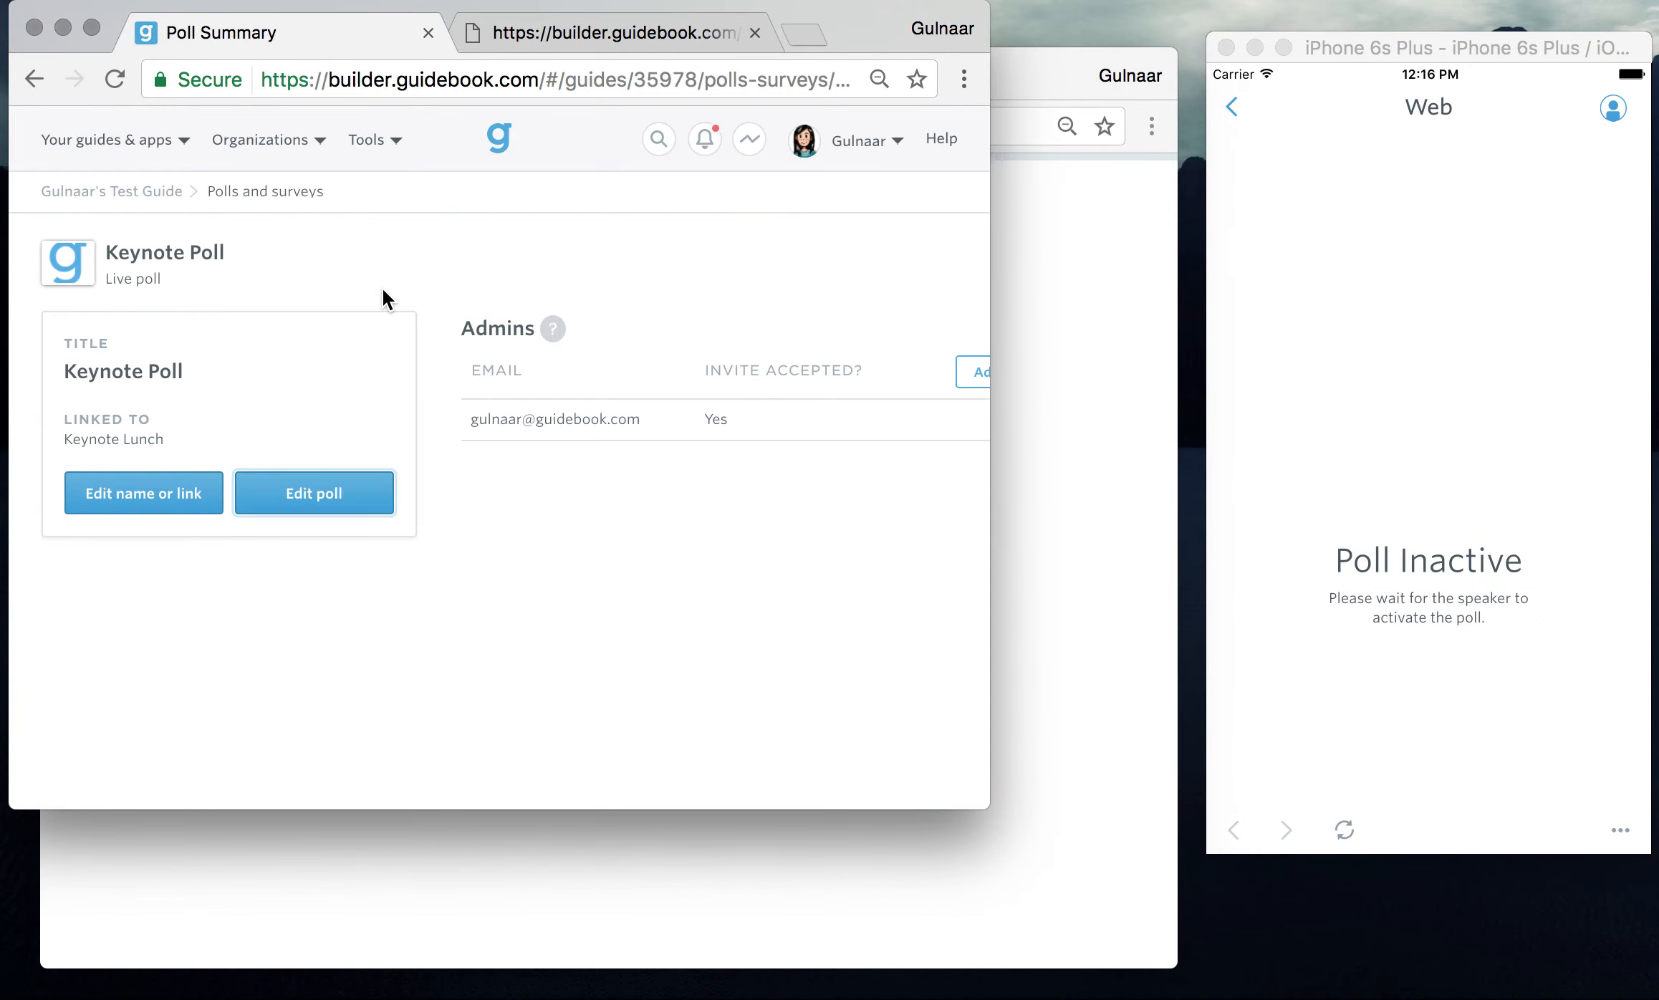
{"action": "left_click_drag", "start_coordinate": [988, 806], "coordinate": [1152, 891]}
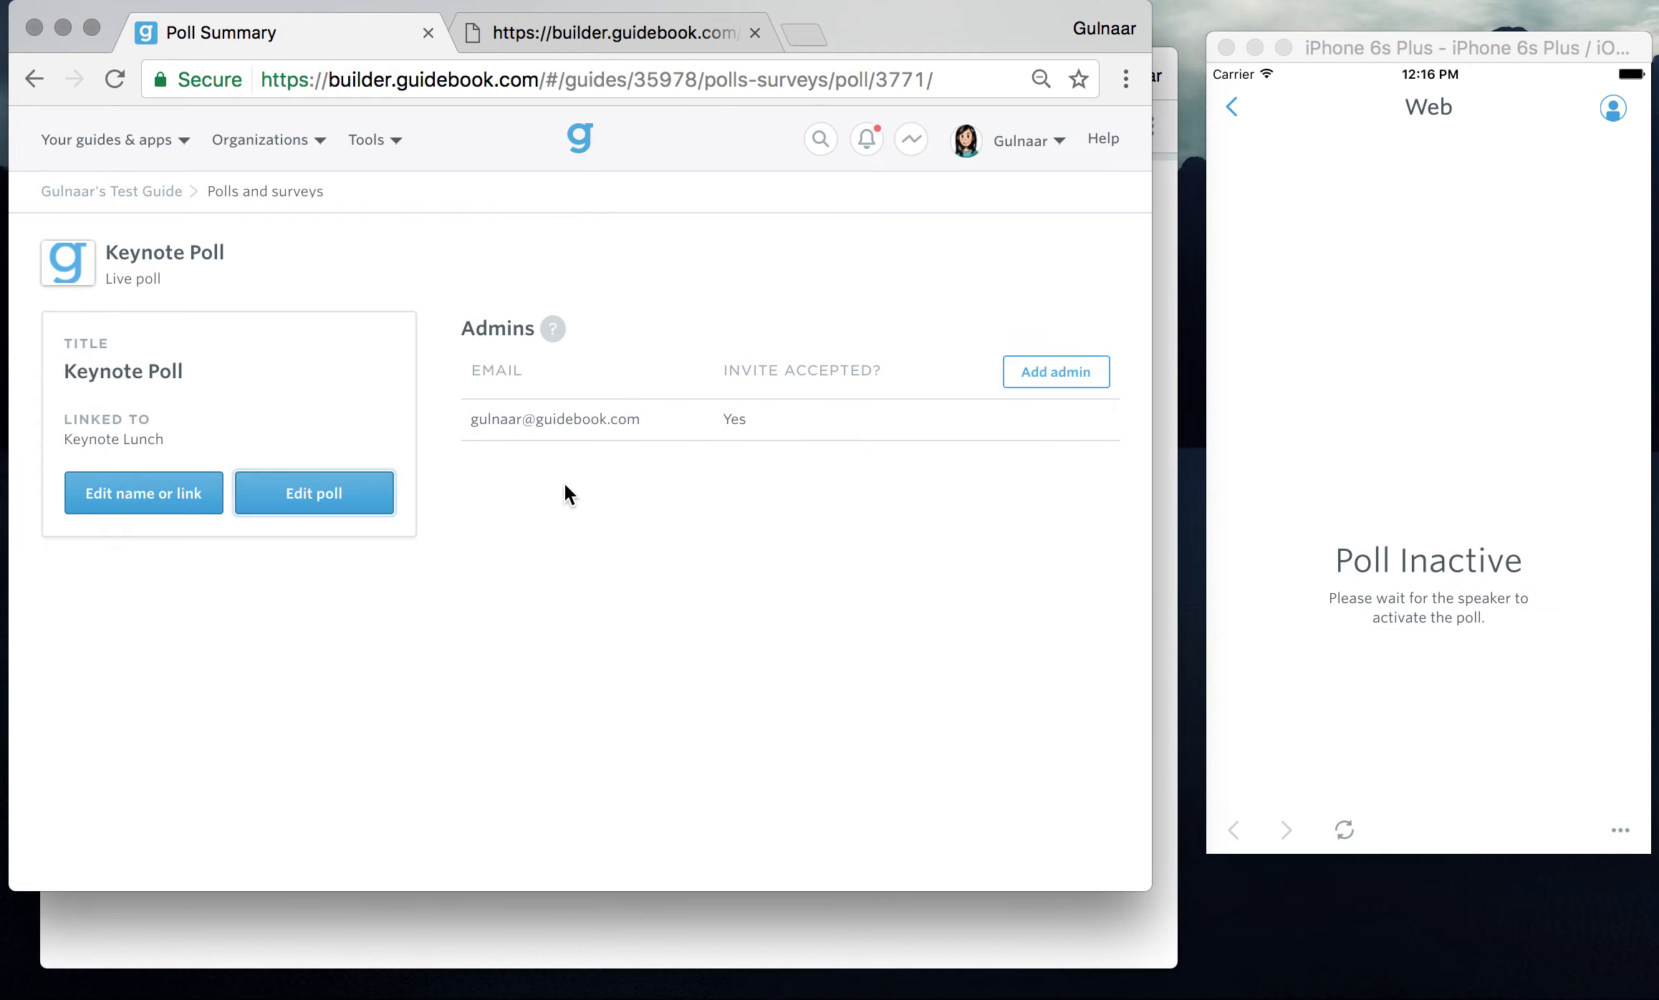
{"action": "left_click", "coordinate": [573, 34]}
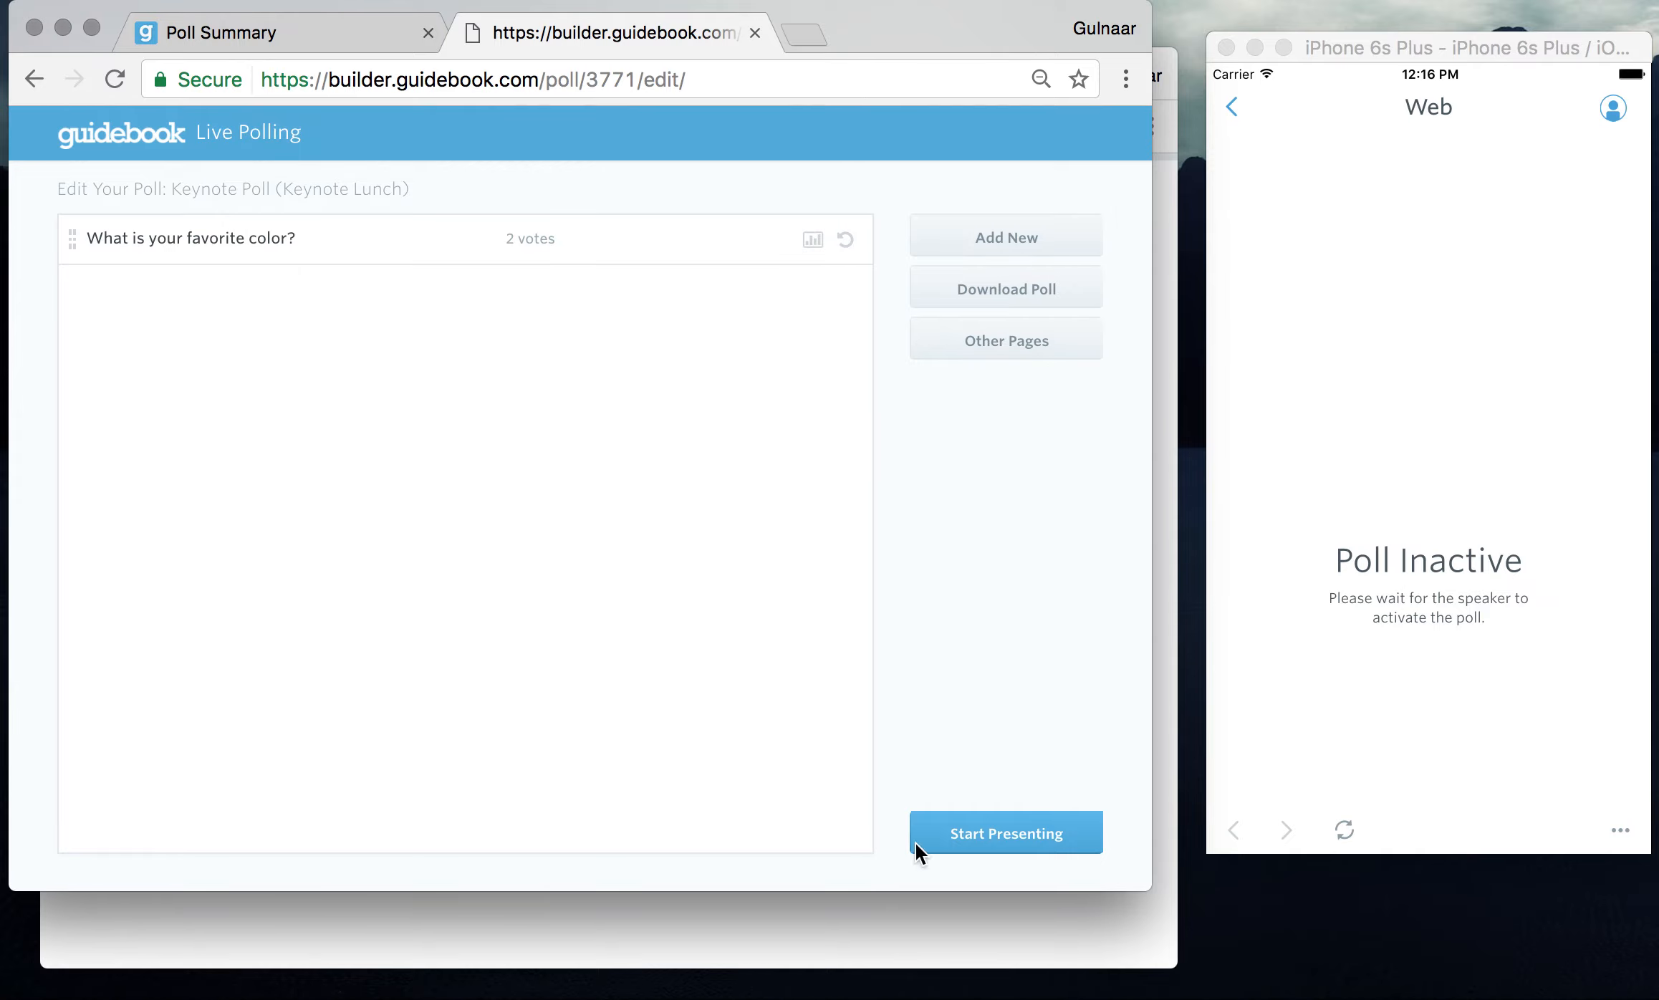
- Bring the presentation window forward and adjust its position and the simulator's so they sit side by side
{"action": "left_click", "coordinate": [902, 940]}
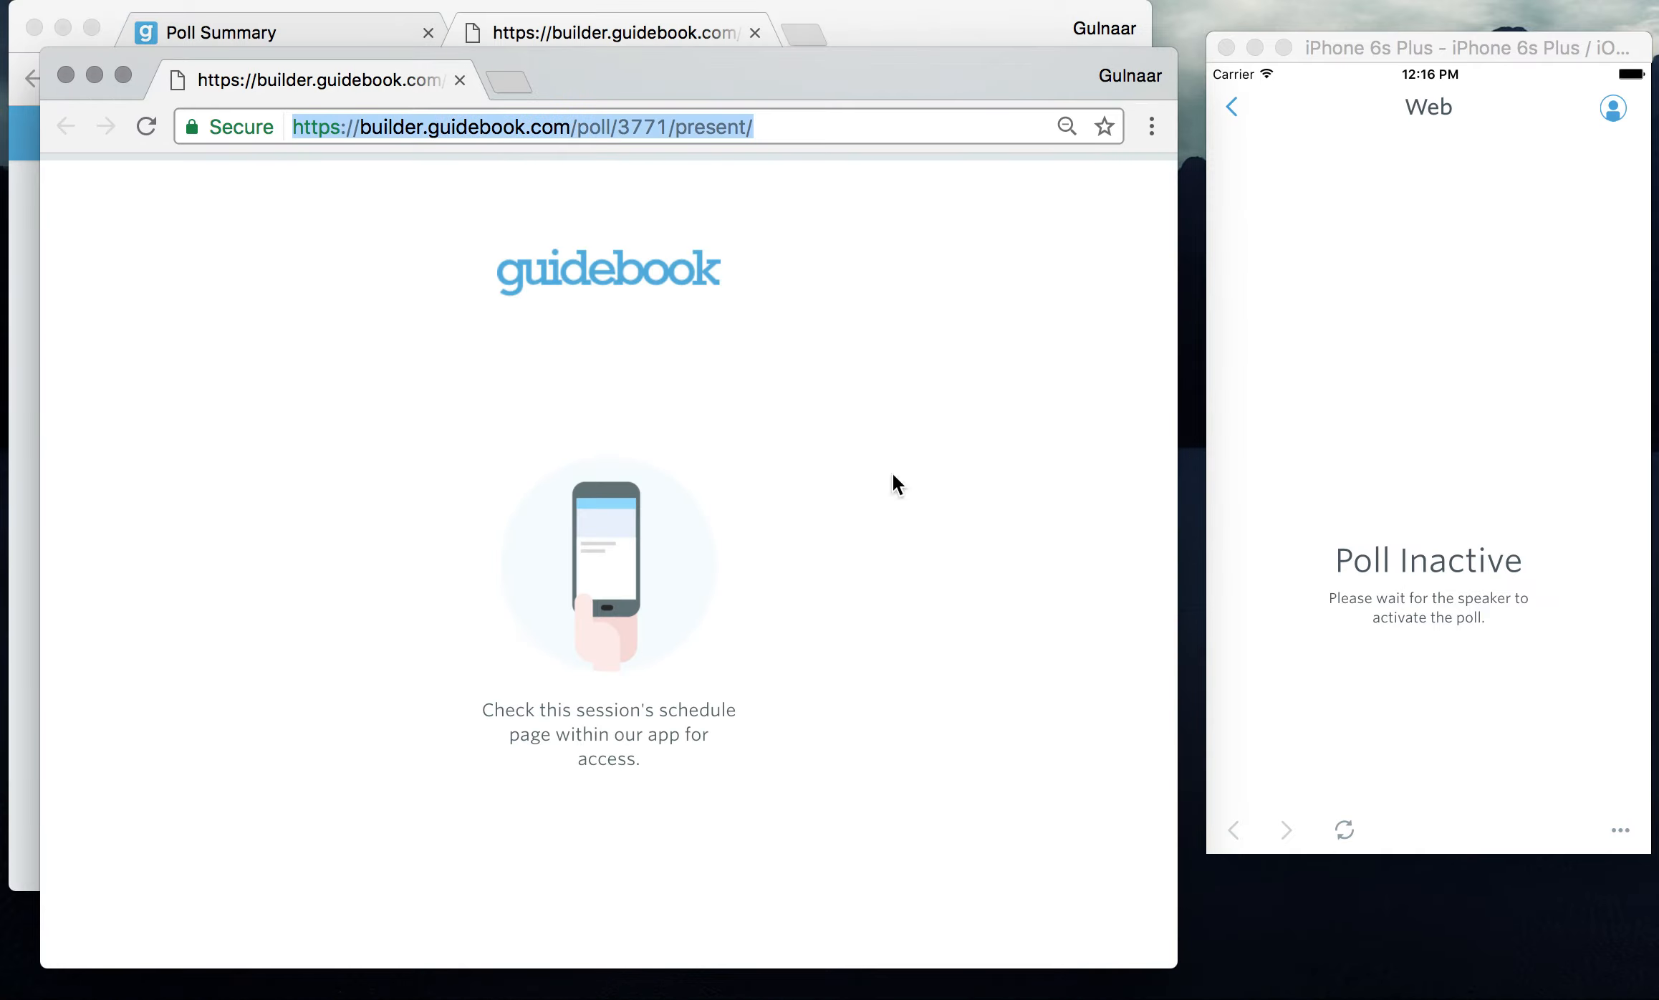
{"action": "left_click", "coordinate": [1371, 46]}
{"action": "left_click_drag", "start_coordinate": [1371, 46], "coordinate": [1365, 50]}
{"action": "left_click_drag", "start_coordinate": [971, 59], "coordinate": [977, 67]}
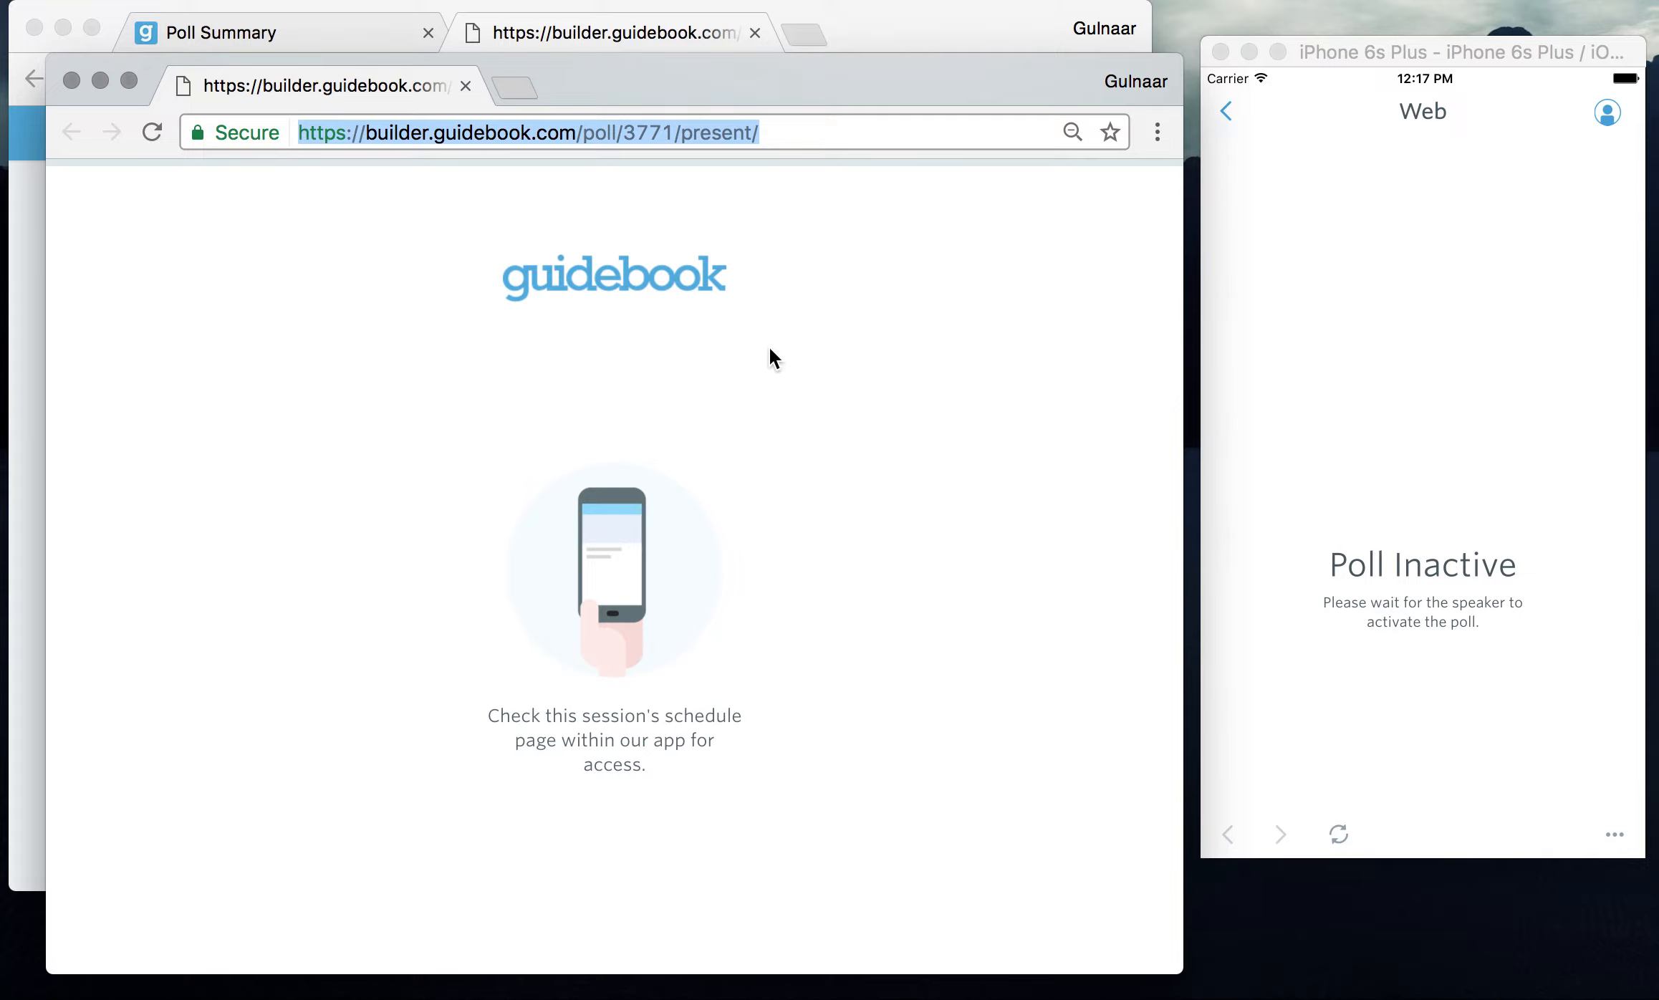
- Return to the browser window with the poll editor and close the editor page, going back to the Keynote Poll summary
{"action": "left_click", "coordinate": [914, 26]}
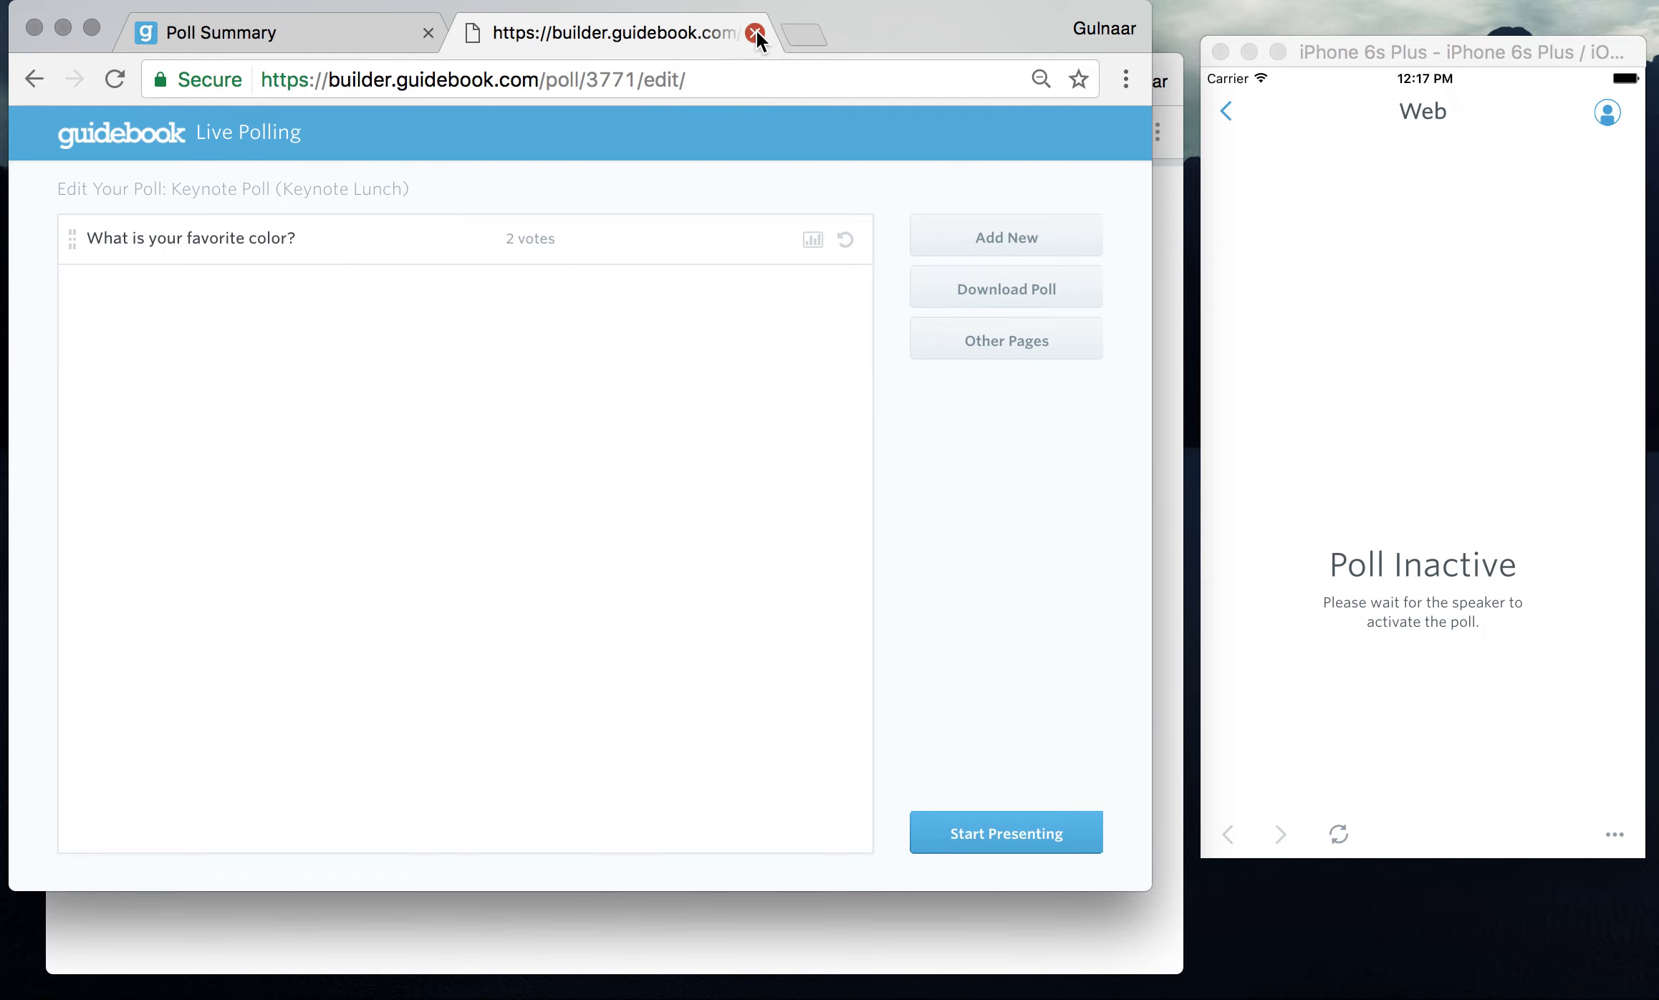
{"action": "left_click", "coordinate": [757, 32]}
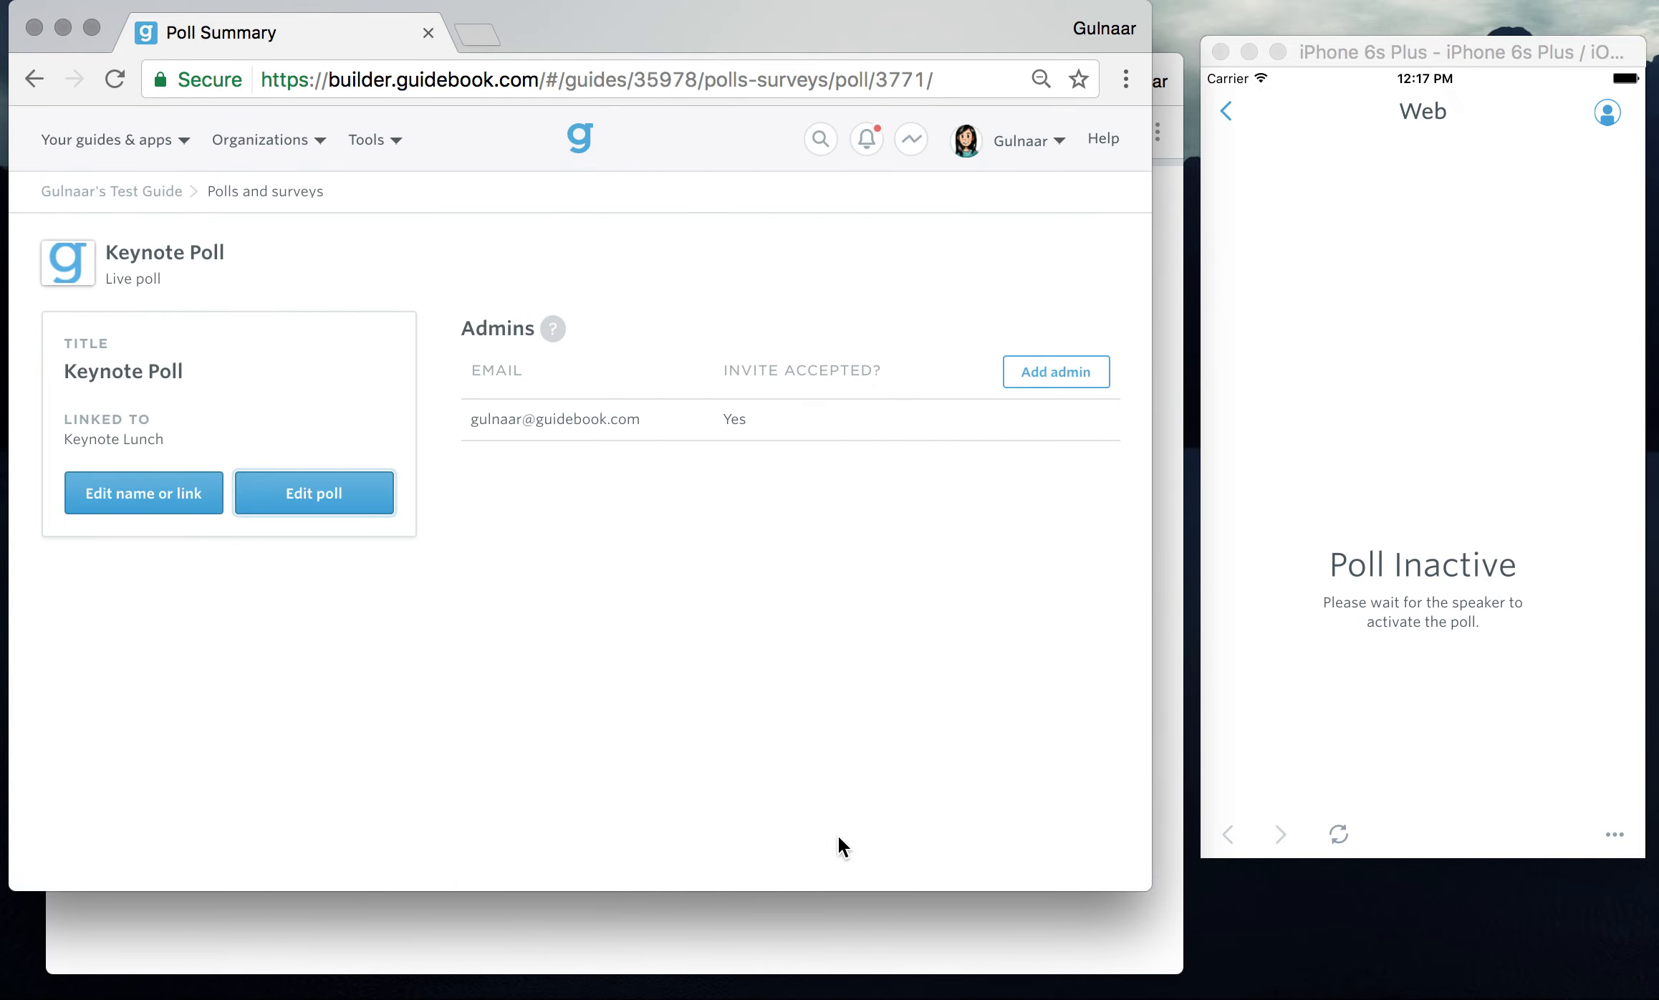